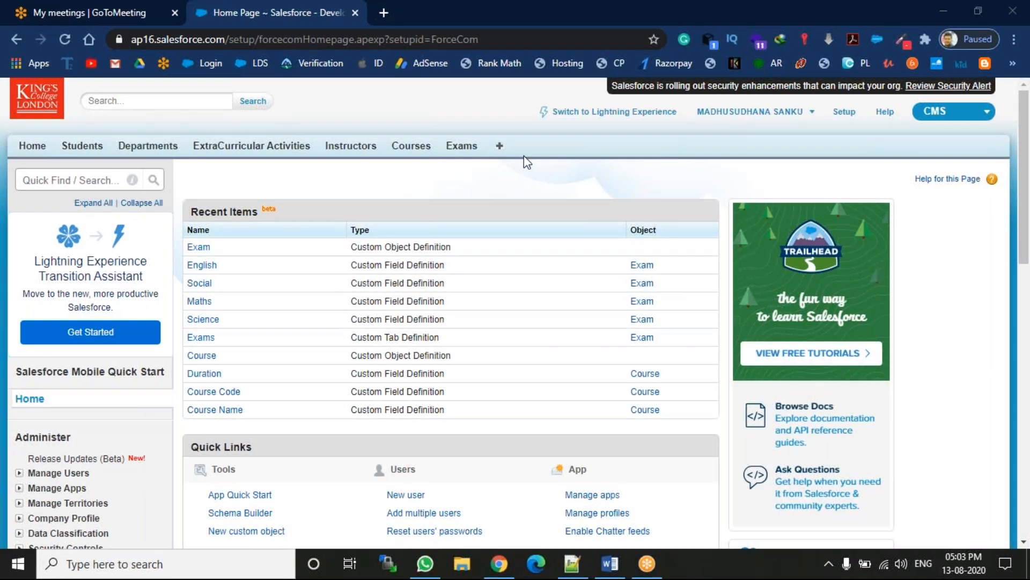
Step: Open a blank new record form for Exams
click(468, 146)
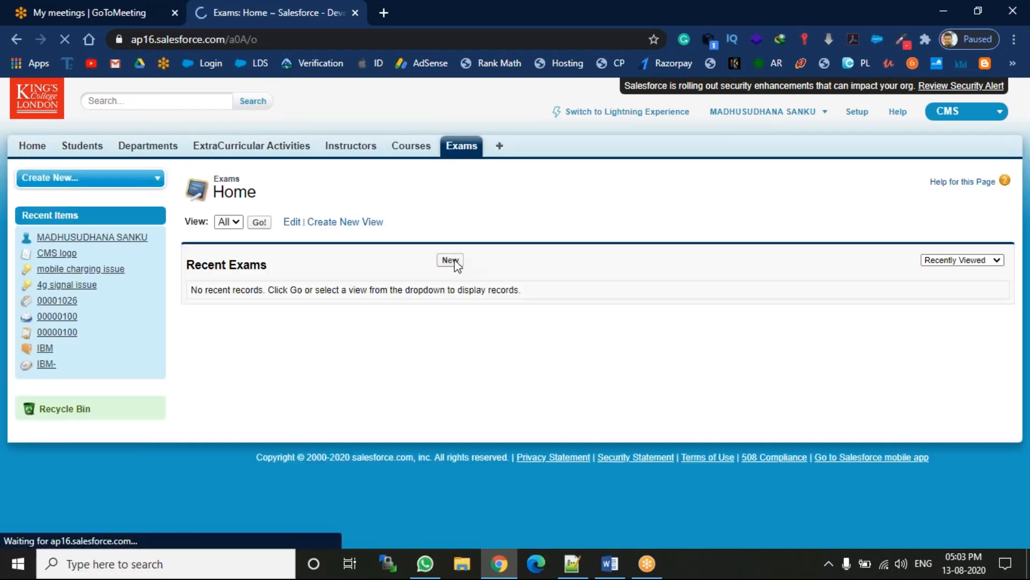
click(450, 261)
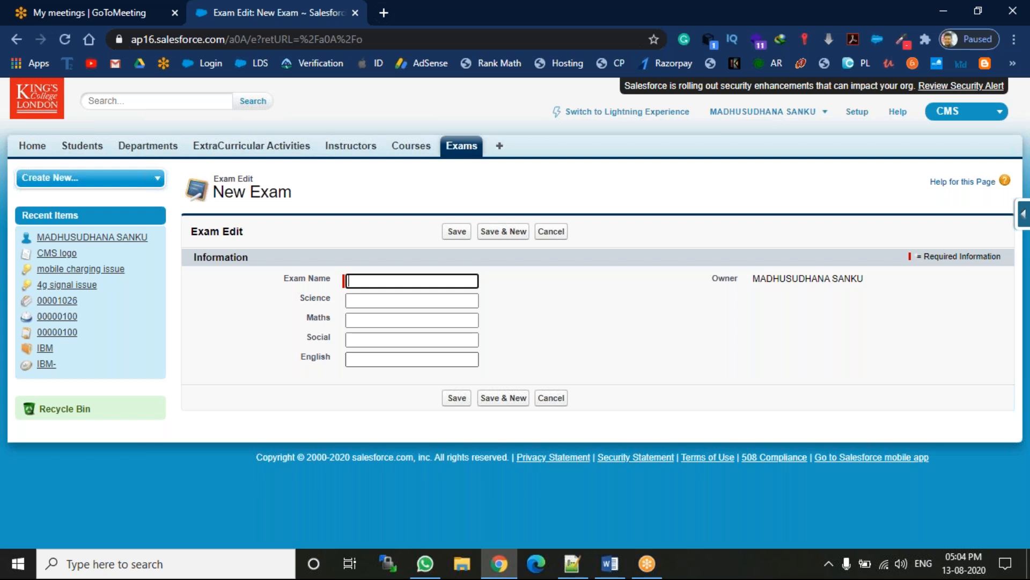
Step: Switch to Notepad++ and insert a block of blank lines below the Tabing note to make room for a new section
click(574, 564)
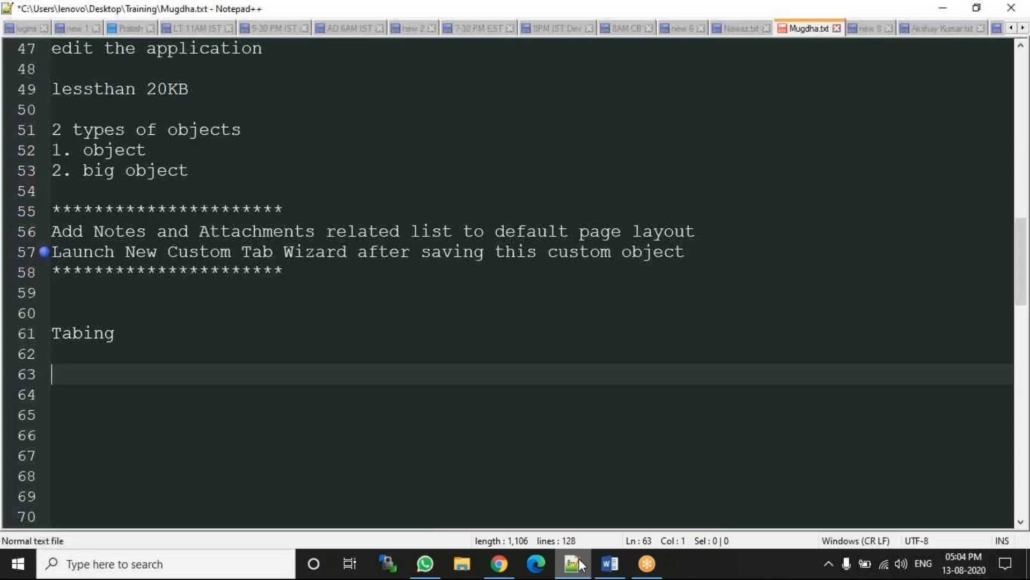
click(1007, 34)
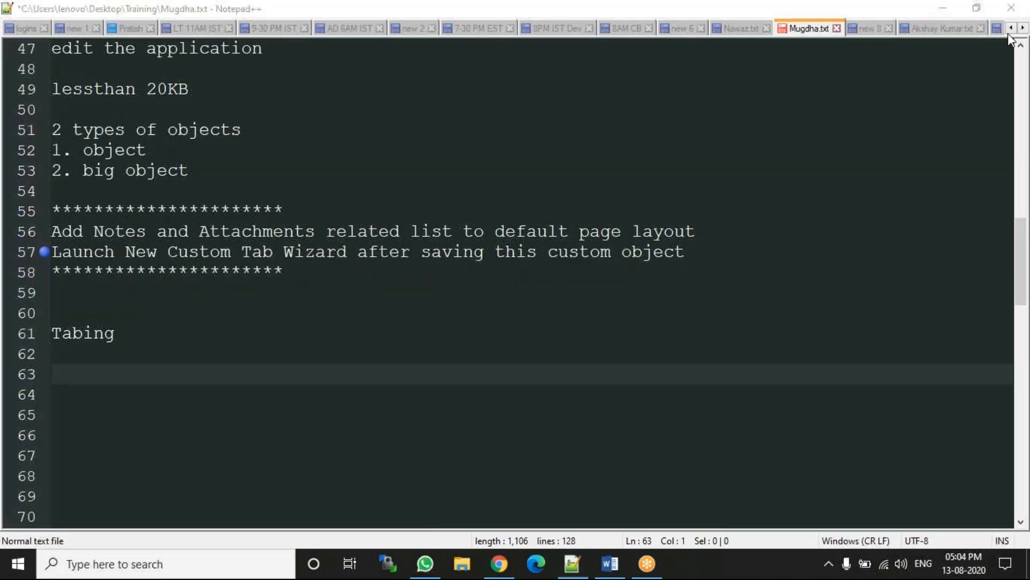
click(116, 377)
key(Return)
key(Return)
key(Return)
key(Return)
key(Return)
key(Return)
key(Return)
key(Return)
key(Return)
key(Return)
key(Return)
key(Return)
key(Return)
key(Return)
key(Return)
key(Return)
key(Return)
key(Return)
key(Return)
key(Return)
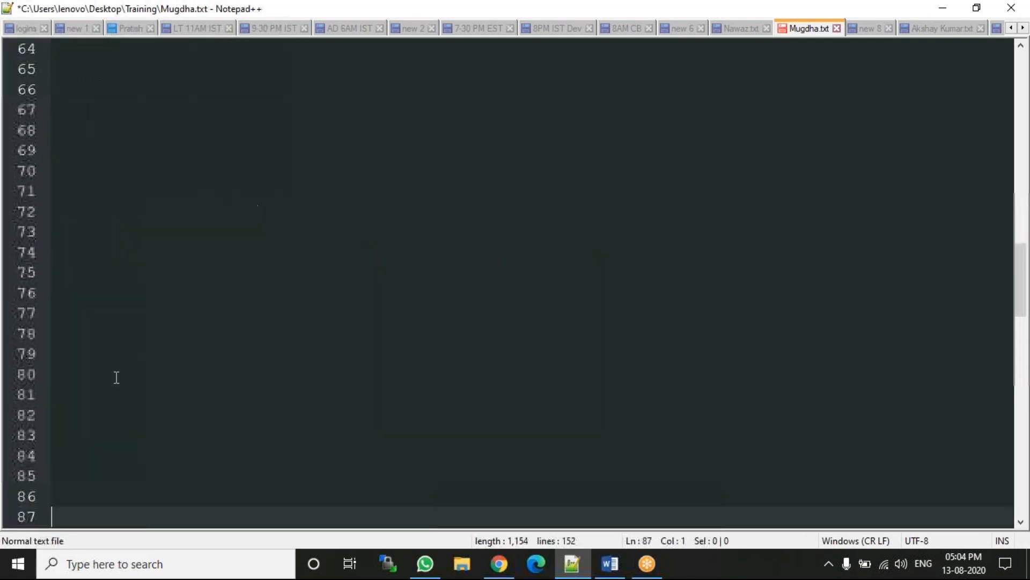
key(Up)
key(Up)
key(Up)
key(Up)
key(Up)
key(Up)
key(Up)
key(Up)
key(Up)
key(Up)
key(Up)
key(Up)
key(Up)
key(Up)
key(Up)
key(Up)
key(Up)
key(Up)
key(Up)
key(Up)
key(Up)
key(Up)
key(Up)
Step: Add the heading "Field Dependancy :" with a line of equals signs beneath it, followed by blank lines
text(Fe)
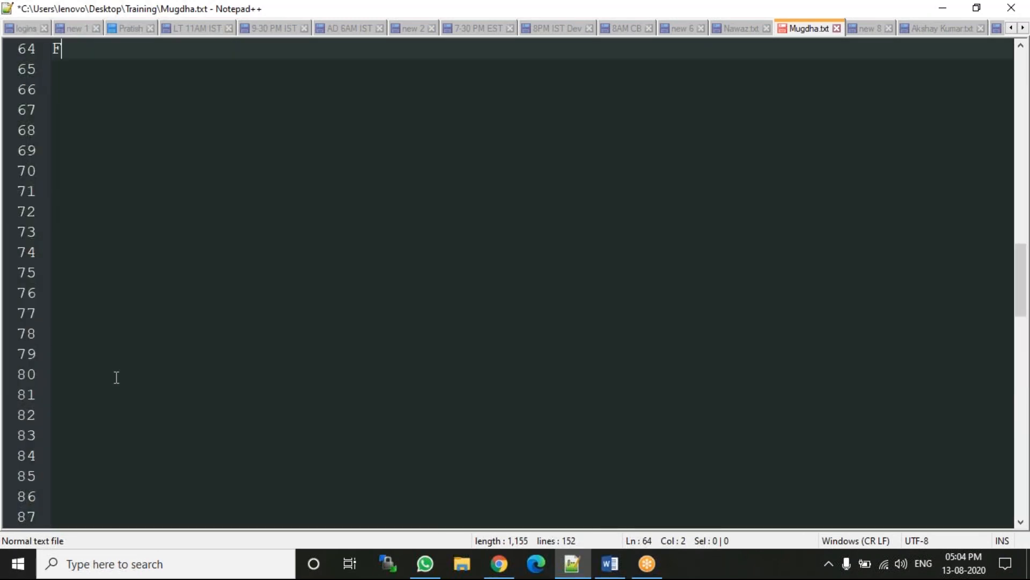
key(BackSpace)
text(ield Dependancy :)
key(Return)
key(BackSpace)
key(BackSpace)
key(BackSpace)
text(:)
key(Return)
text(===================)
key(Return)
key(Return)
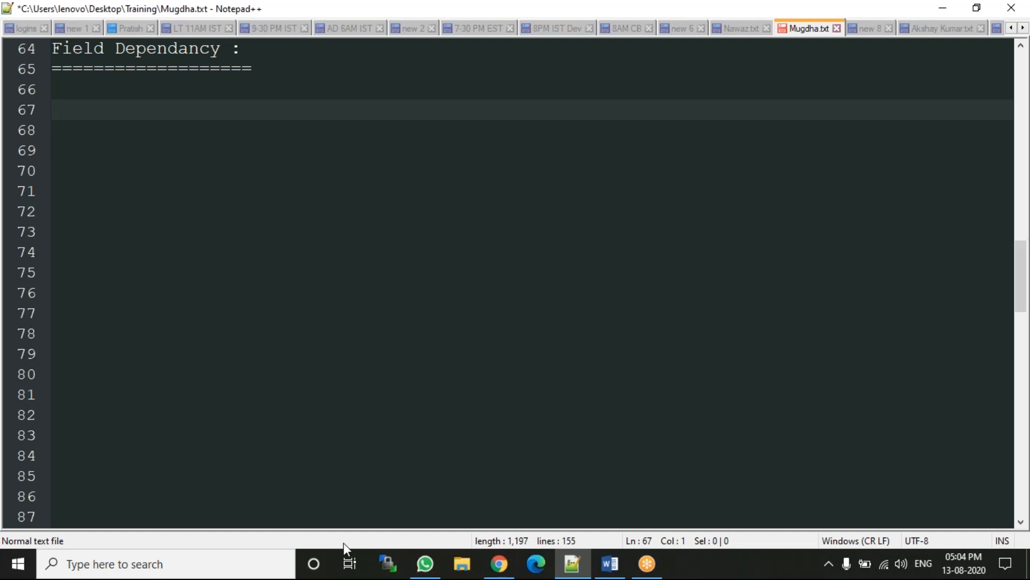
Step: Switch to Chrome and open a blank new record form for Courses
click(495, 574)
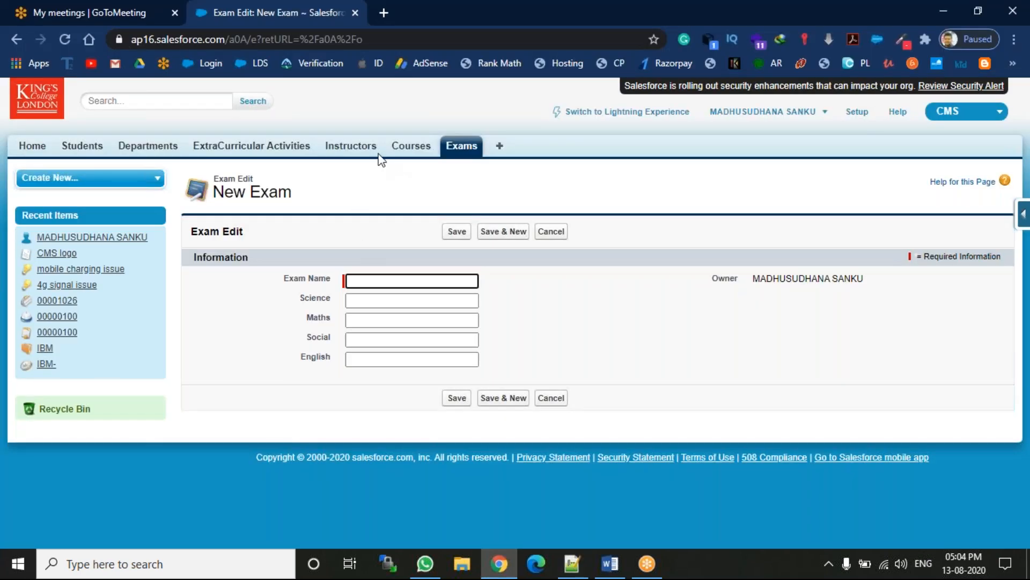
click(412, 146)
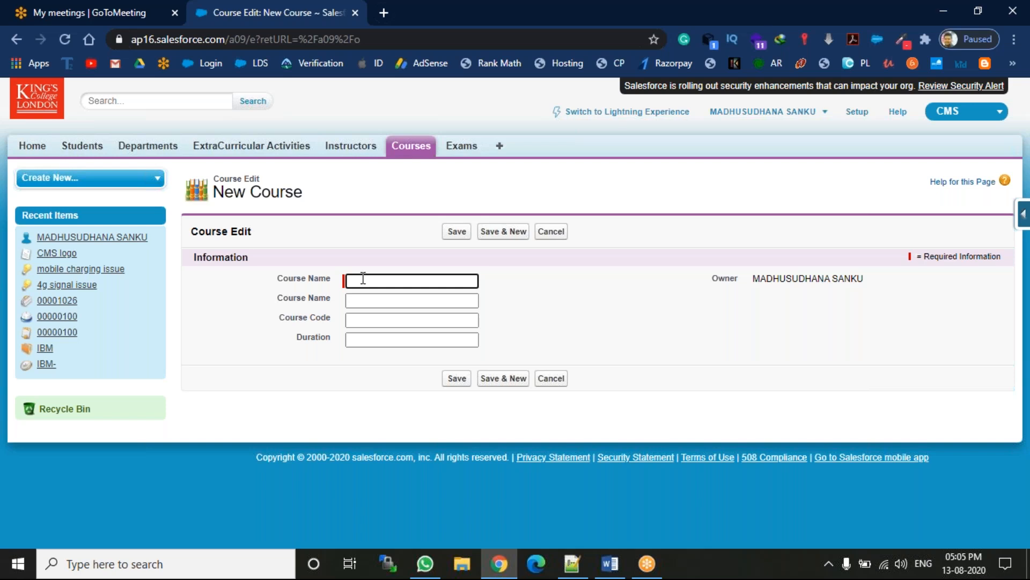
Step: Switch to Notepad++ and add the labels "Module :" and "Sub Module :" on separate lines under the Field Dependancy heading
click(572, 563)
text(Module :)
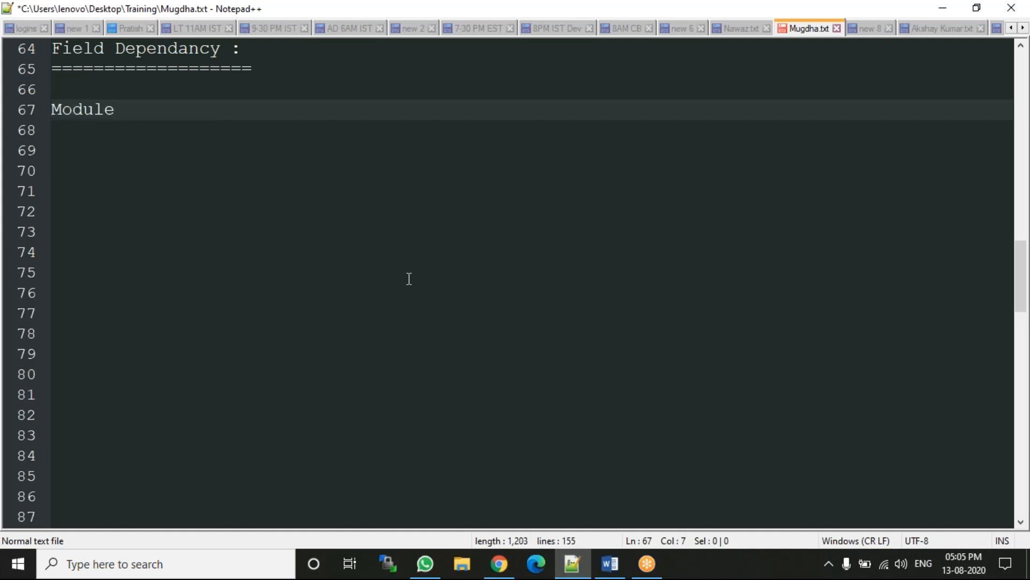
key(Return)
key(Return)
text(Sub Mo)
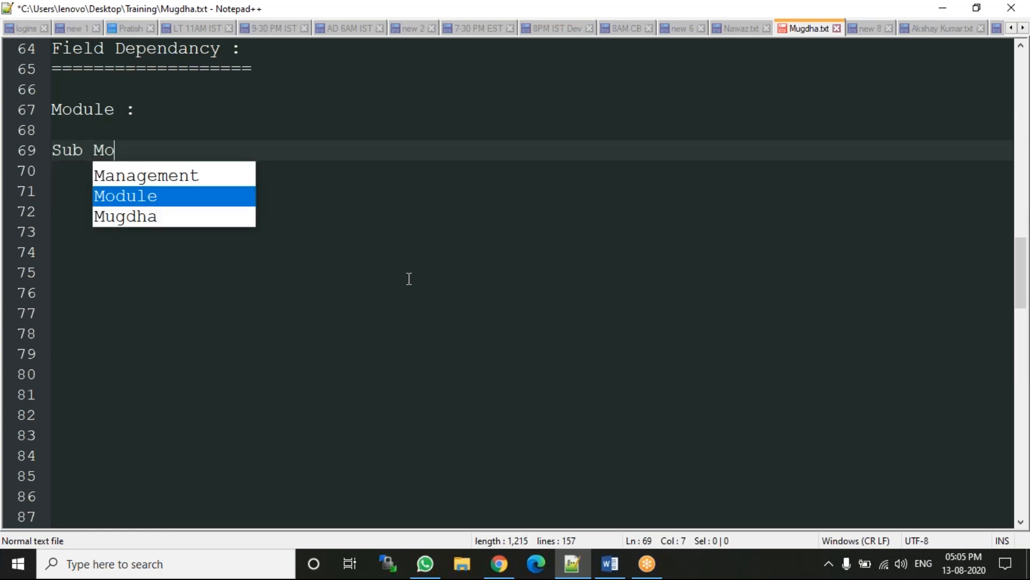
key(Return)
text(:)
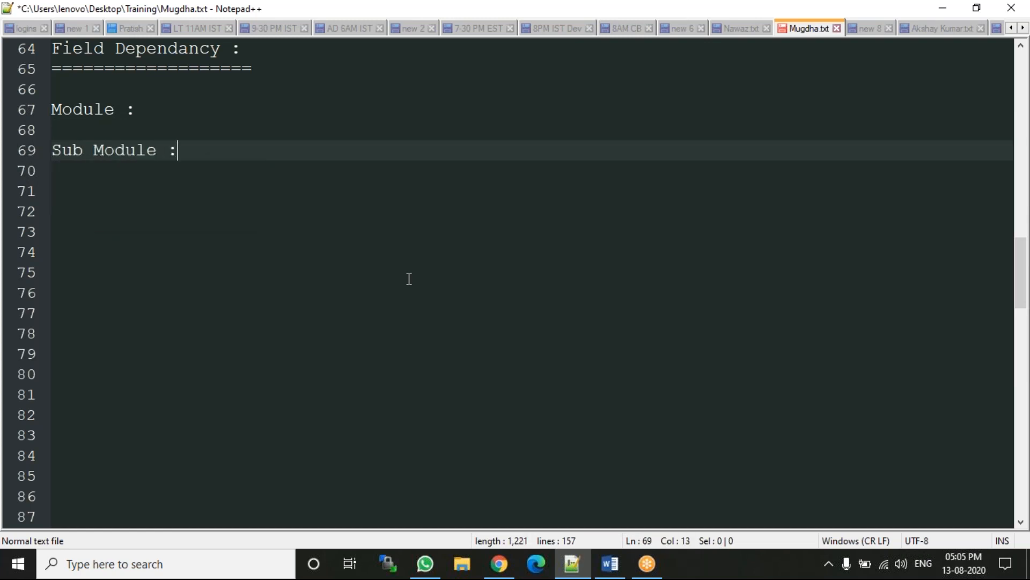
Step: Enter salesforce on a new line directly under the Module label
click(210, 108)
key(Return)
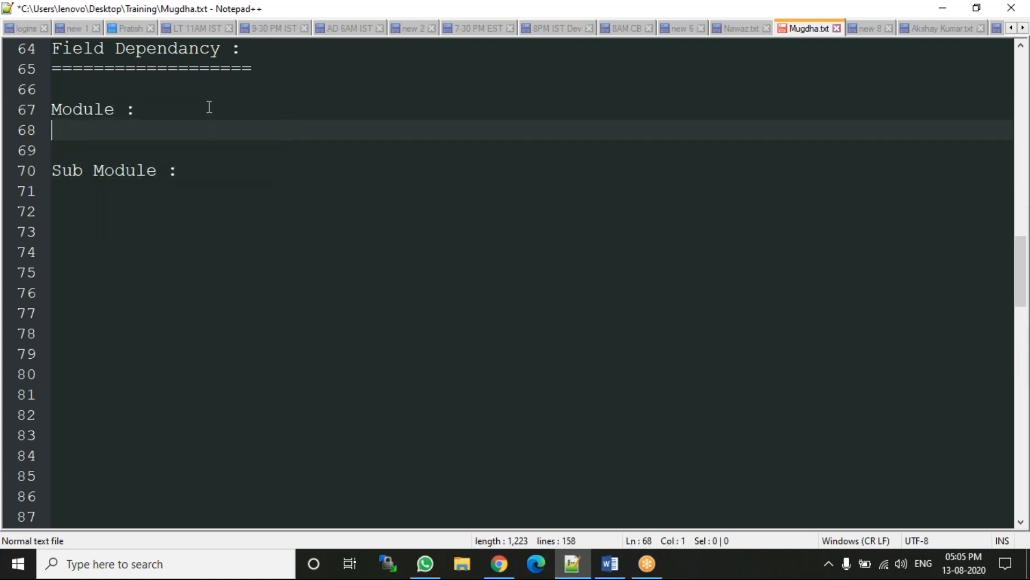
text(salesf)
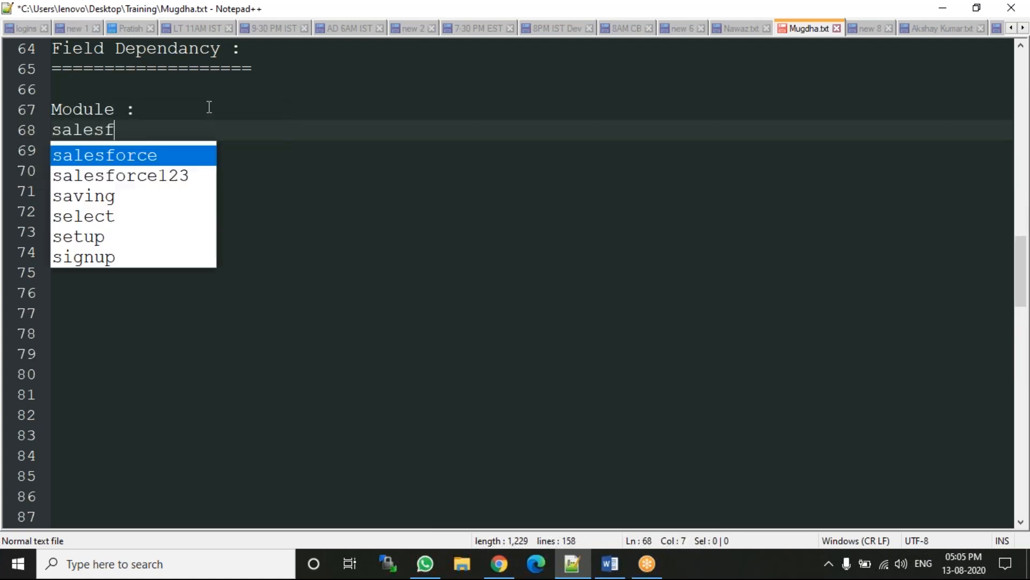
text(orce)
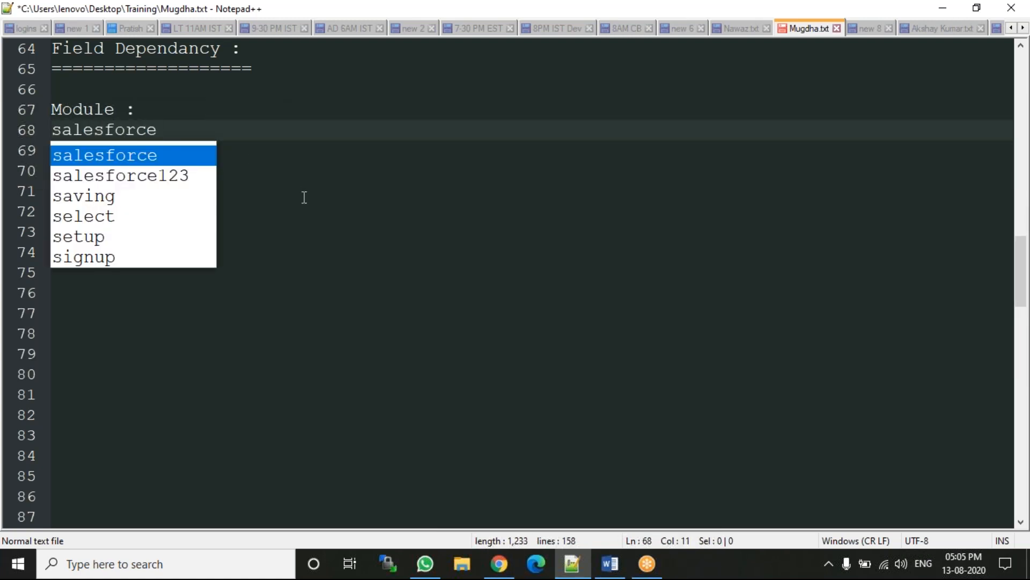
Step: List Admin, Development, integration and lightning on separate lines under the Sub Module label
click(229, 179)
key(Return)
text(Admin)
key(Return)
text(Development)
key(Return)
text(integra)
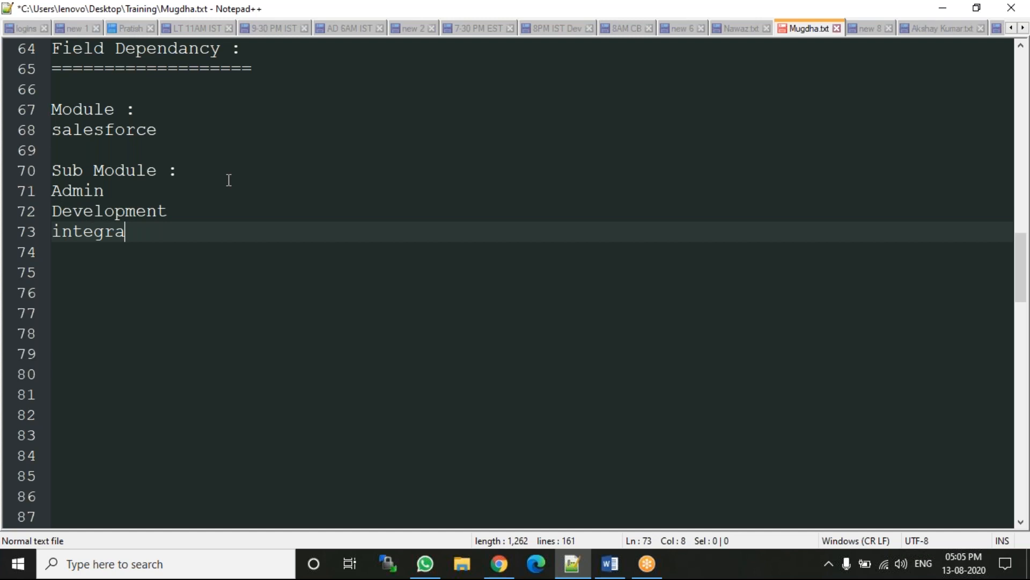
text(tion)
key(Return)
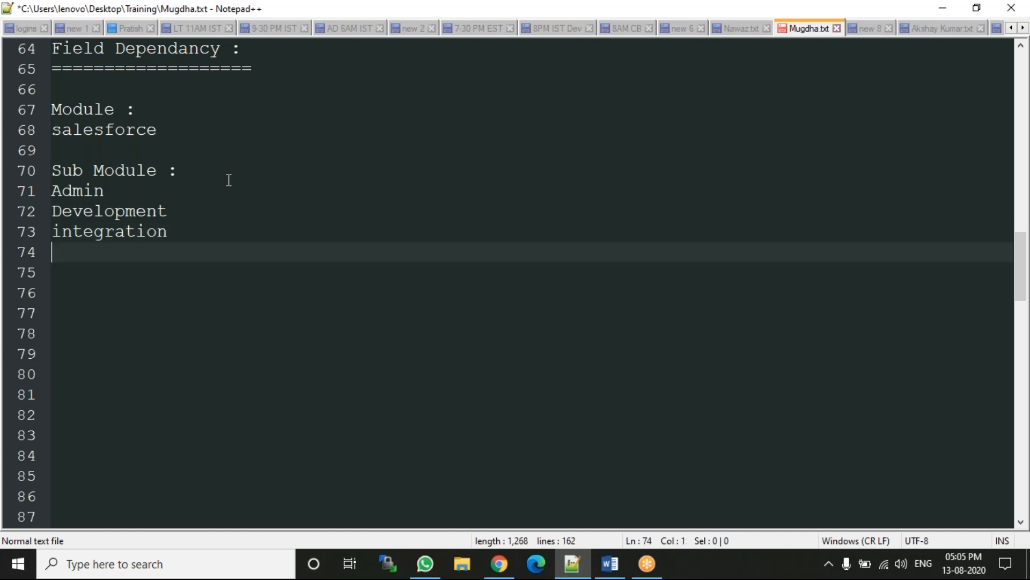
text(L)
key(BackSpace)
text(li)
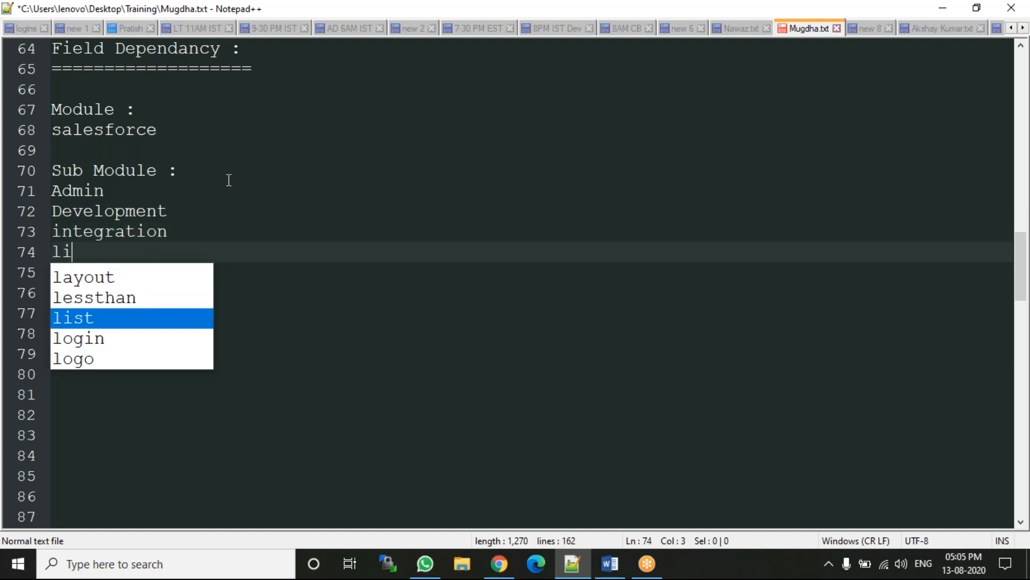
text(ghtning)
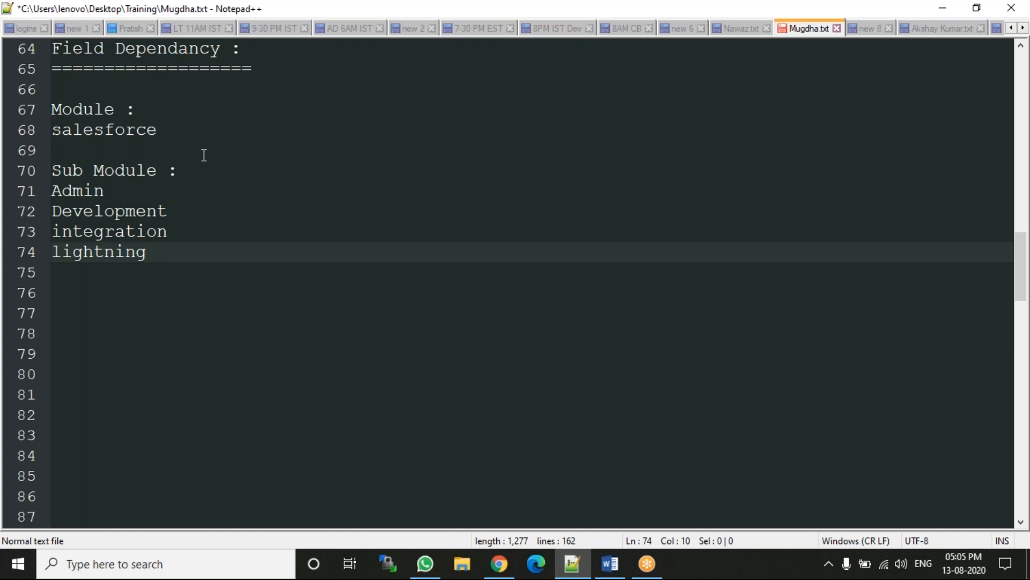
Step: Add java to the Module list on the line below salesforce
click(183, 130)
key(Return)
text(jave)
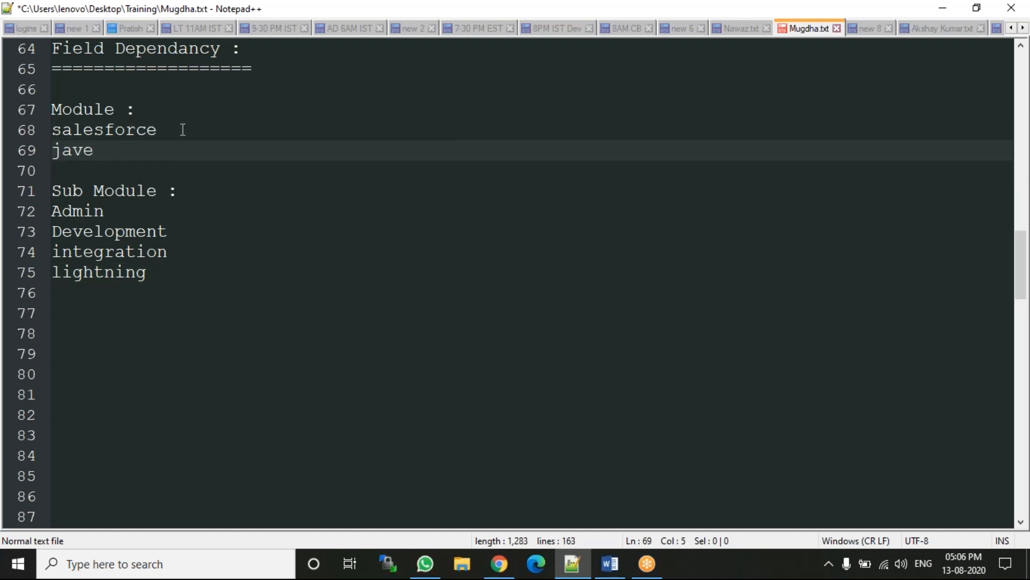
key(BackSpace)
text(a)
Step: Extend the Sub Module list below lightning with the entries java, advance java and core
click(180, 277)
key(Return)
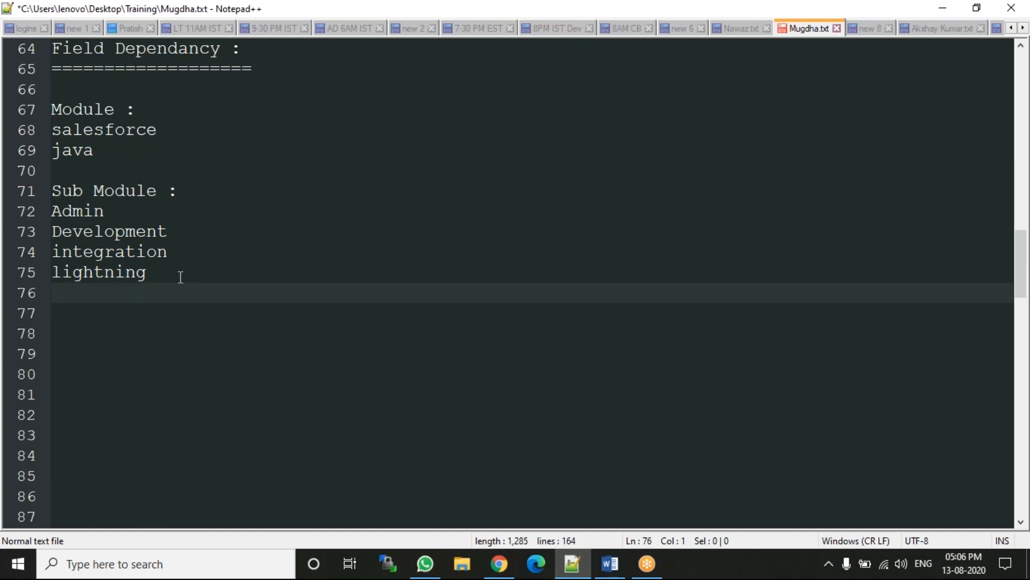
text(java)
key(Return)
key(Return)
text(adb)
key(BackSpace)
text(vance )
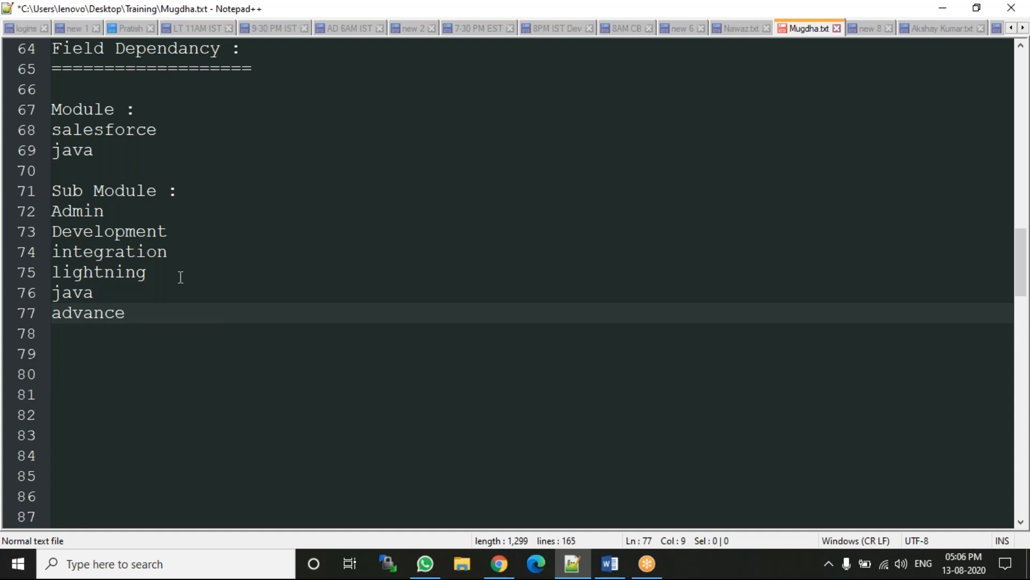
text(java)
key(Return)
text(core)
key(Return)
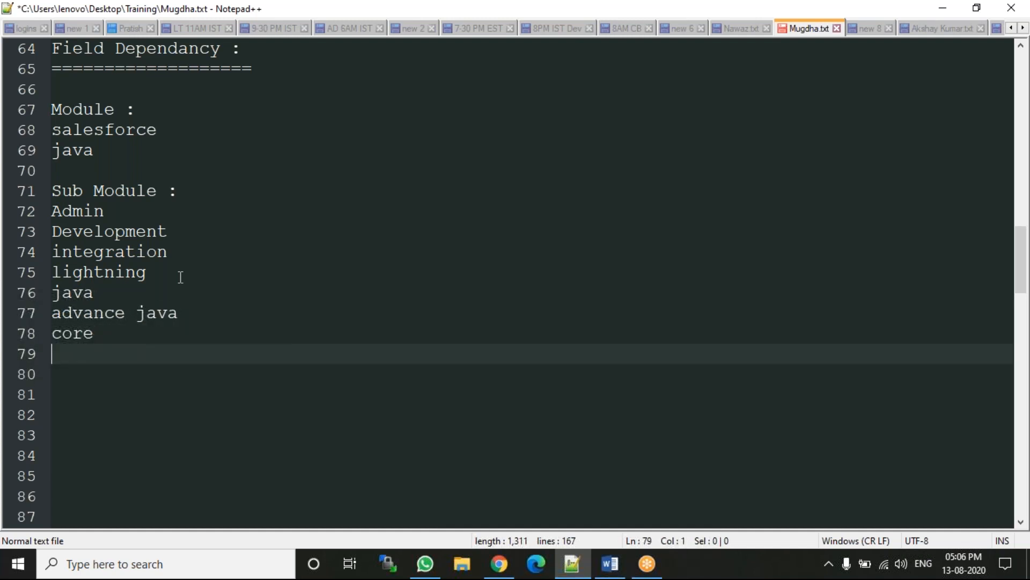
Step: Add SAP to the Module list below java, leaving blank lines before the Sub Module label
click(134, 150)
key(Return)
key(Return)
key(Return)
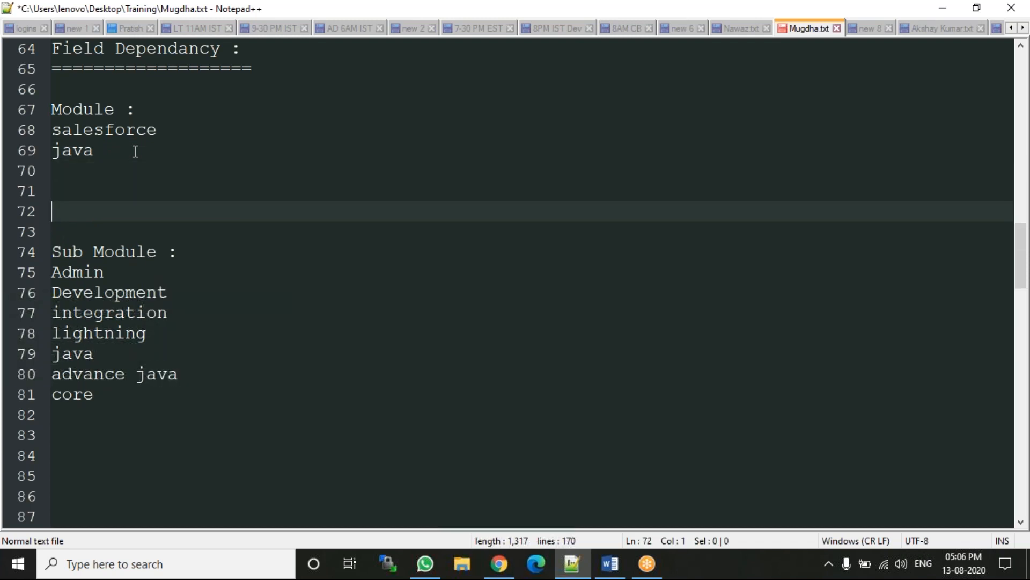
key(Up)
key(Up)
text(SAP)
Step: Add SAP Admin, SAP BW and SAP Hana to the end of the Sub Module list and extend the core entry to core java
click(123, 392)
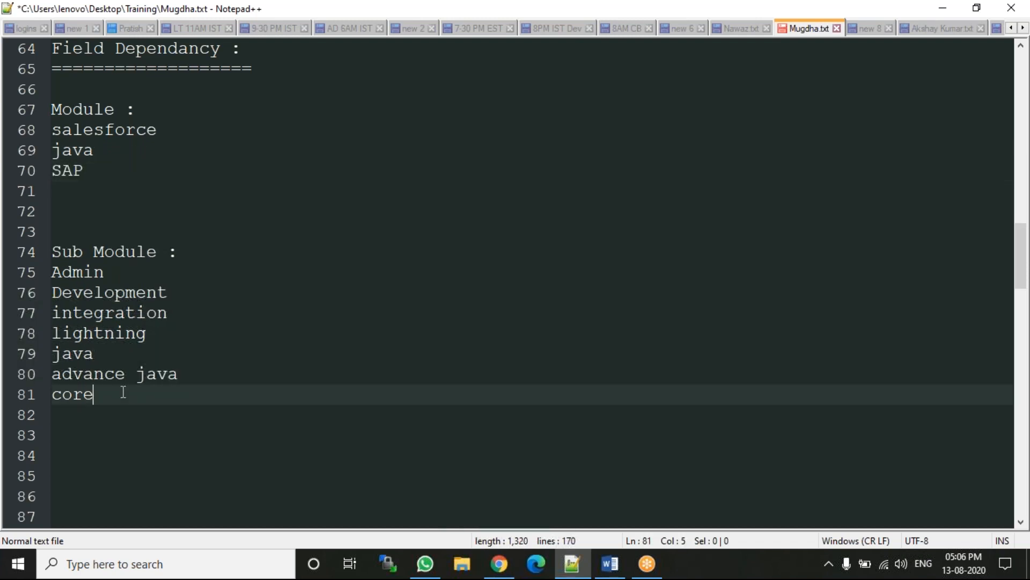
key(Return)
text(SAp)
key(BackSpace)
key(BackSpace)
text(P a)
key(BackSpace)
key(BackSpace)
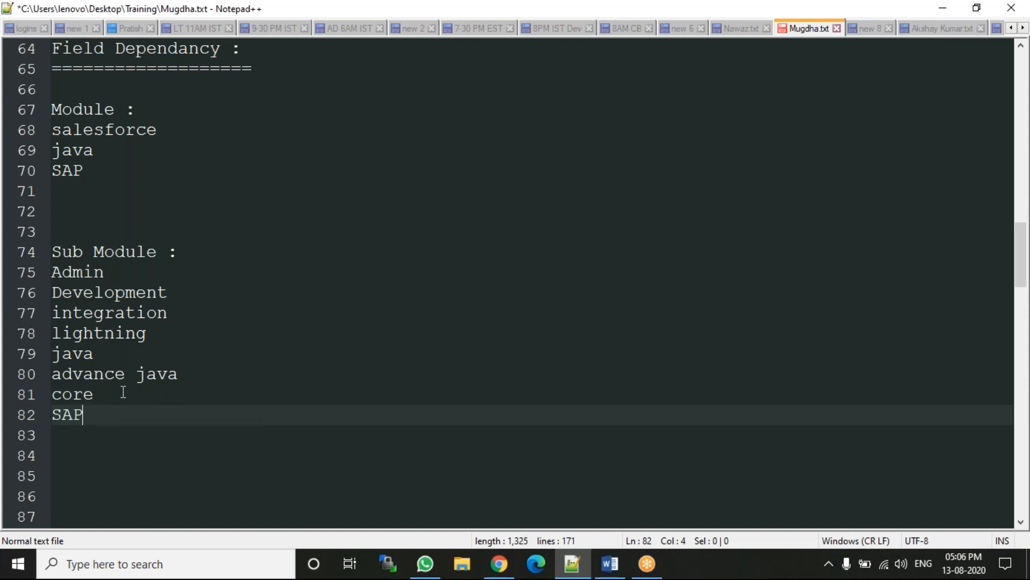
text(Admin)
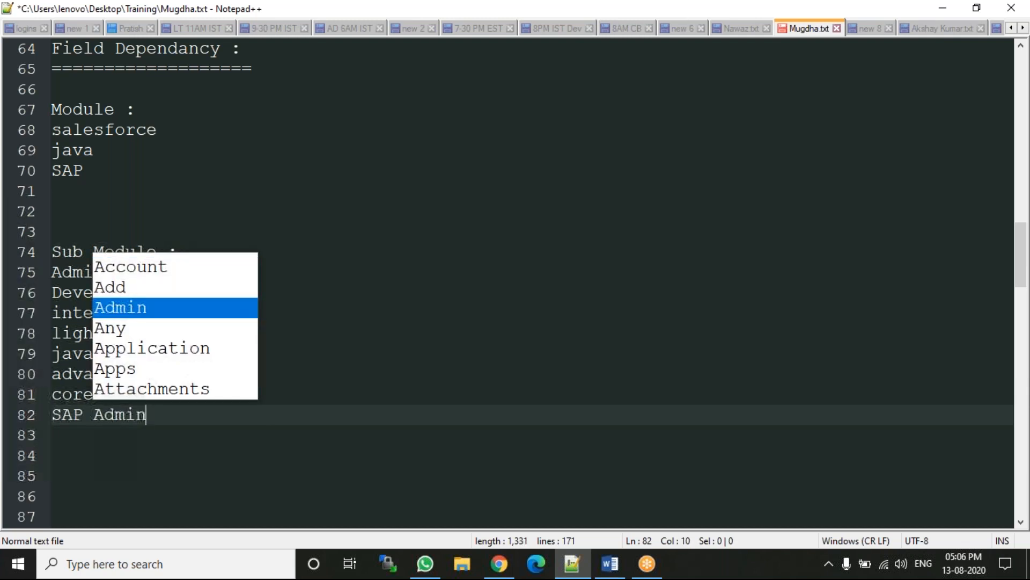
key(Return)
text(SAP )
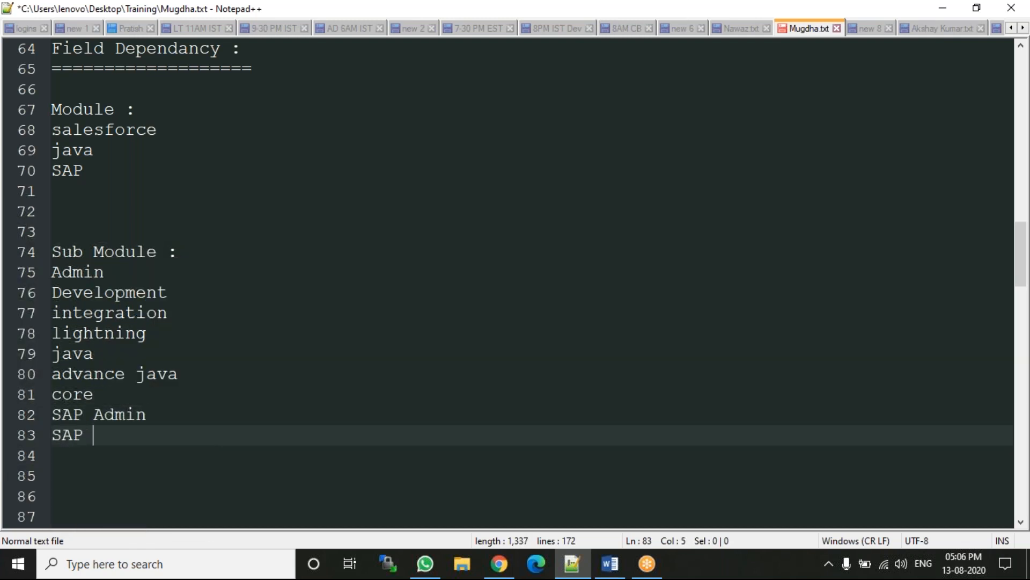
text(BW)
key(Return)
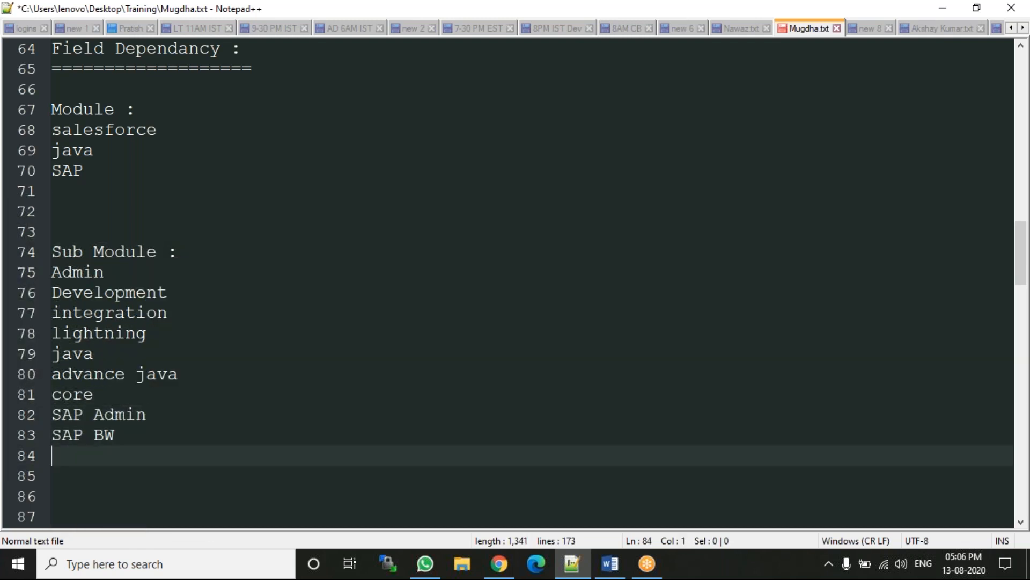
text(SAP Hana)
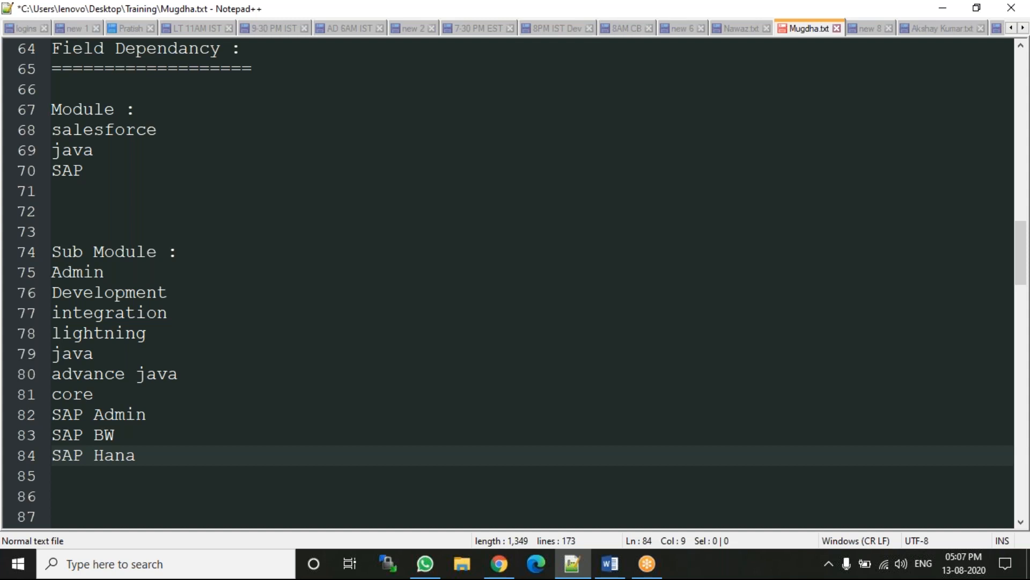
click(117, 392)
text(java)
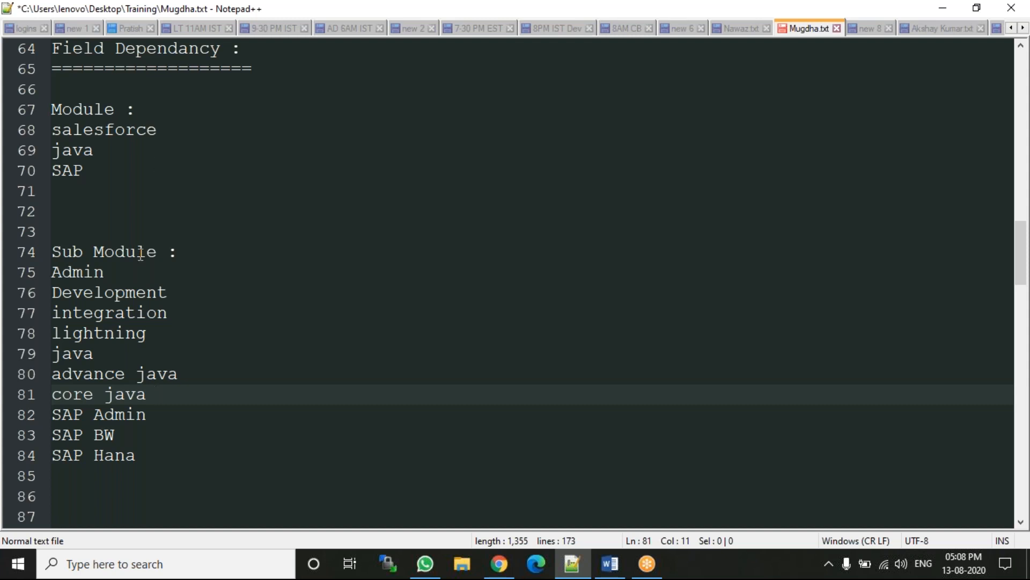
Step: Switch to Chrome and start a new custom field on the Course object with the Picklist data type
click(495, 567)
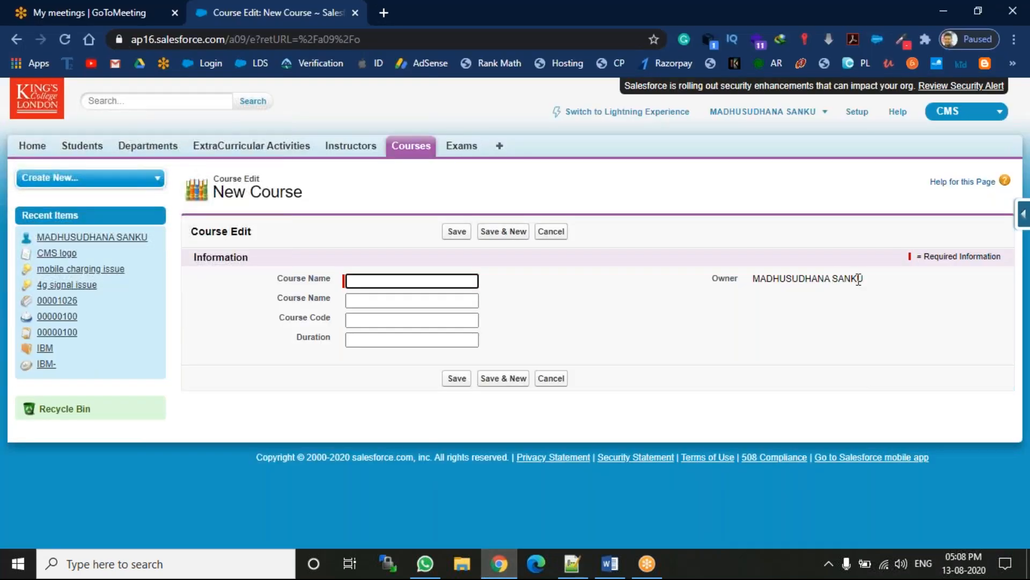
click(1019, 225)
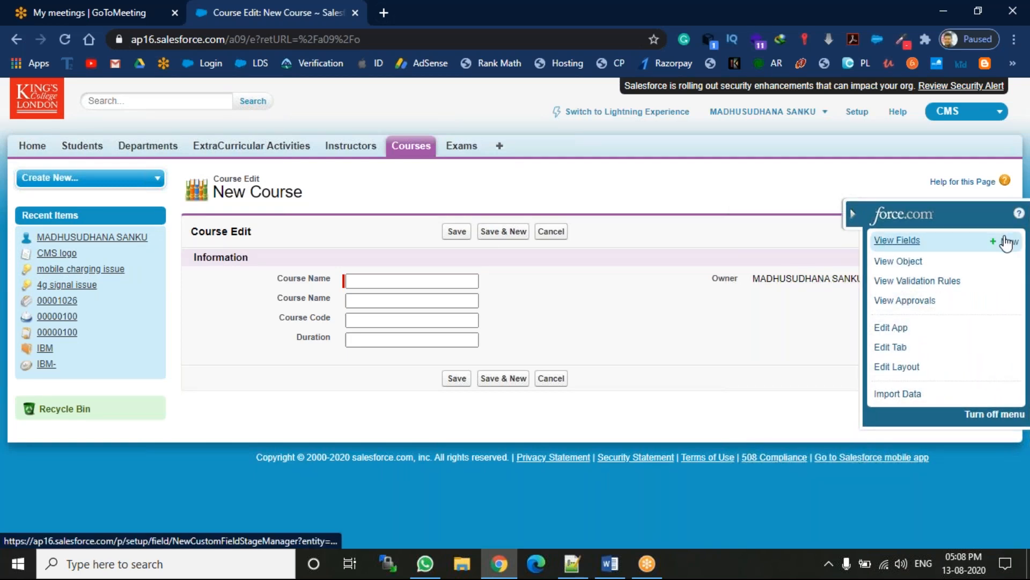
click(1005, 239)
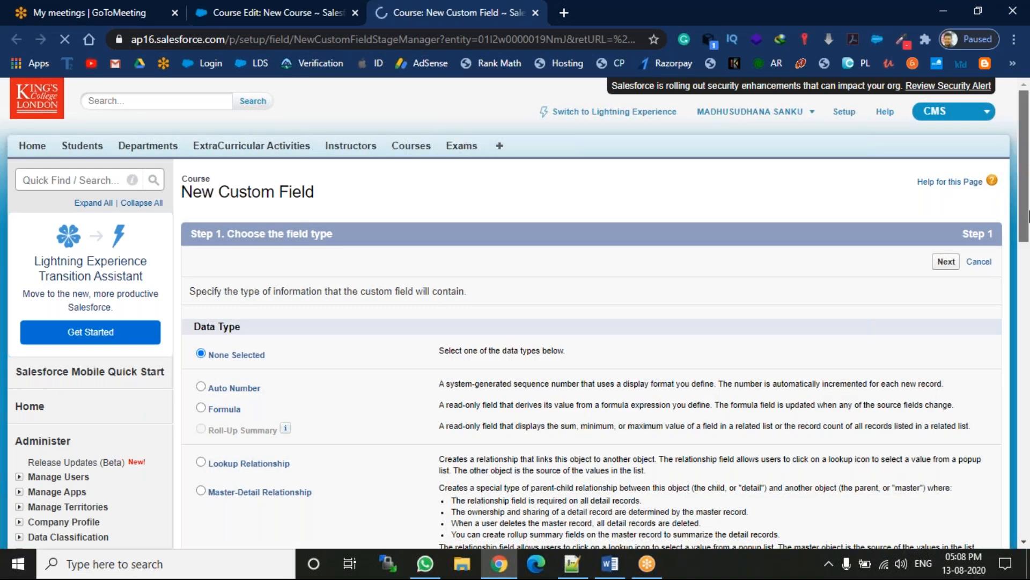
drag(1029, 196, 1029, 294)
scroll(321, 374, down, 3)
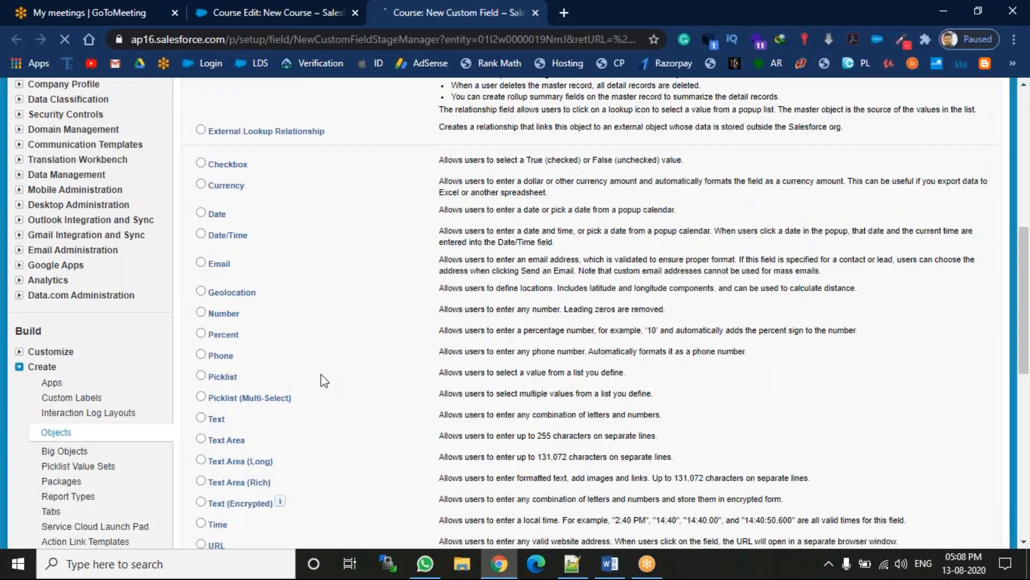
click(202, 375)
drag(1026, 310, 1026, 408)
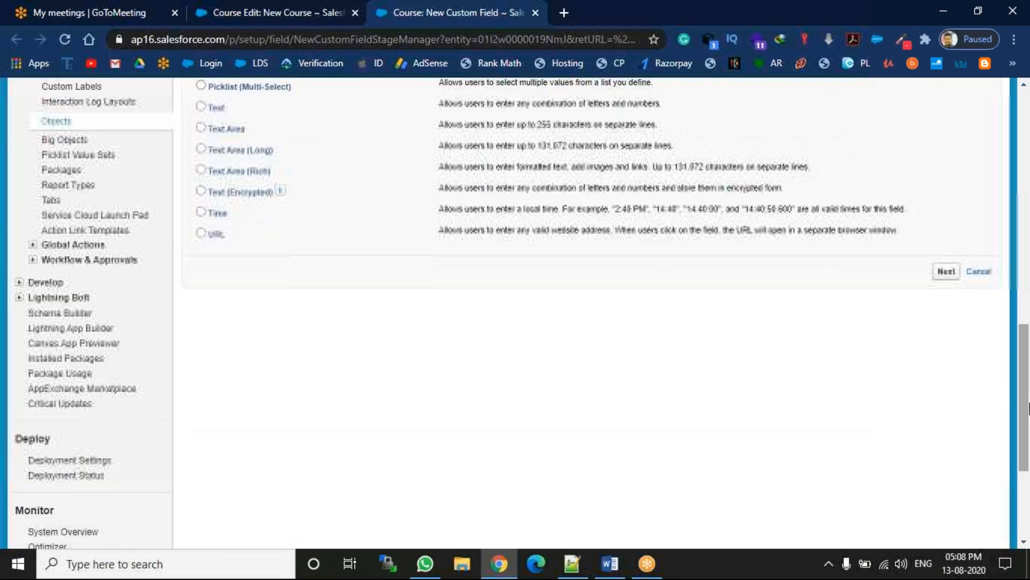
click(945, 272)
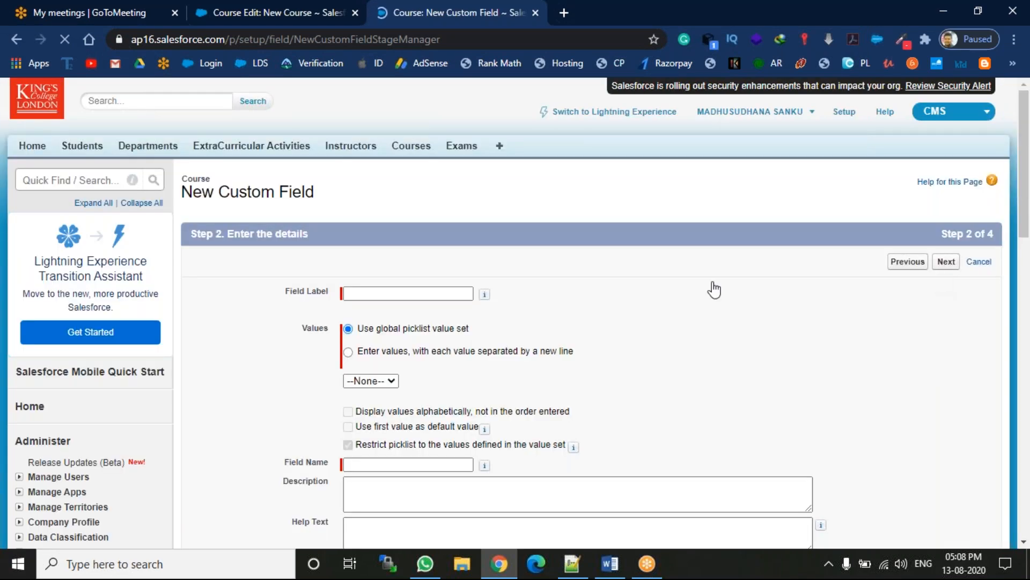
Step: Label the picklist field Module and choose to enter its values on separate lines instead of using a global value set
click(450, 294)
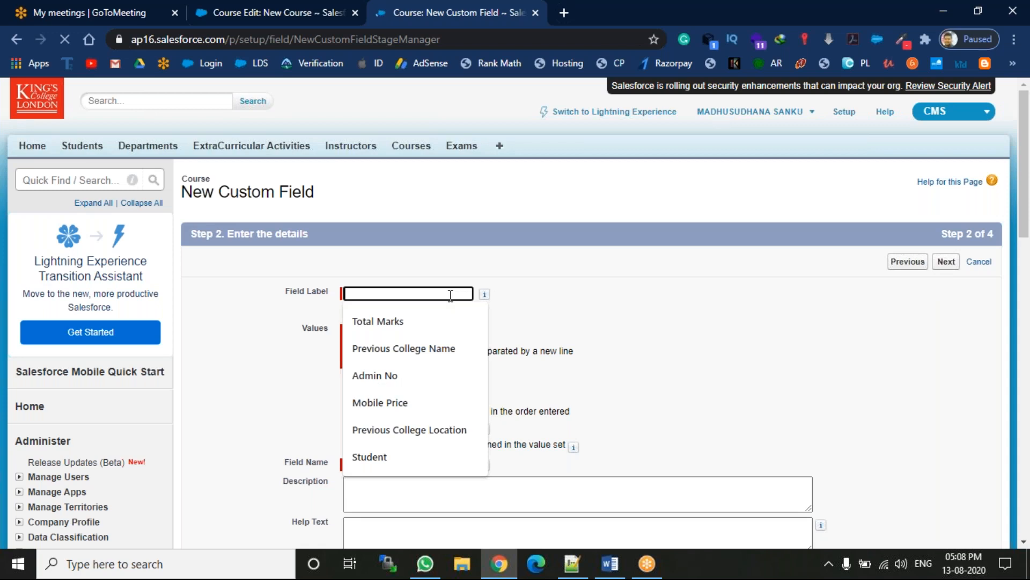
text(Mo)
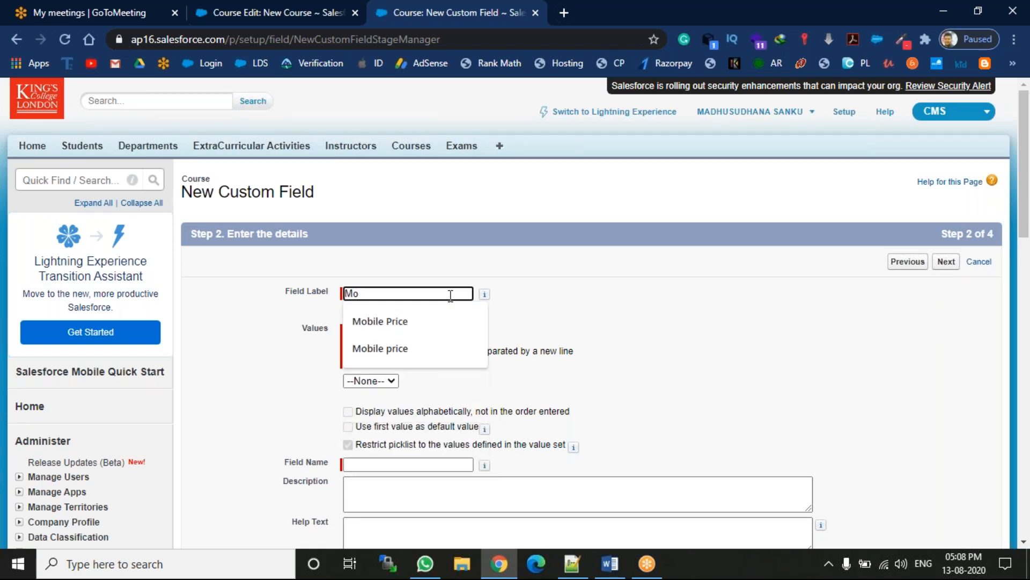
text(due)
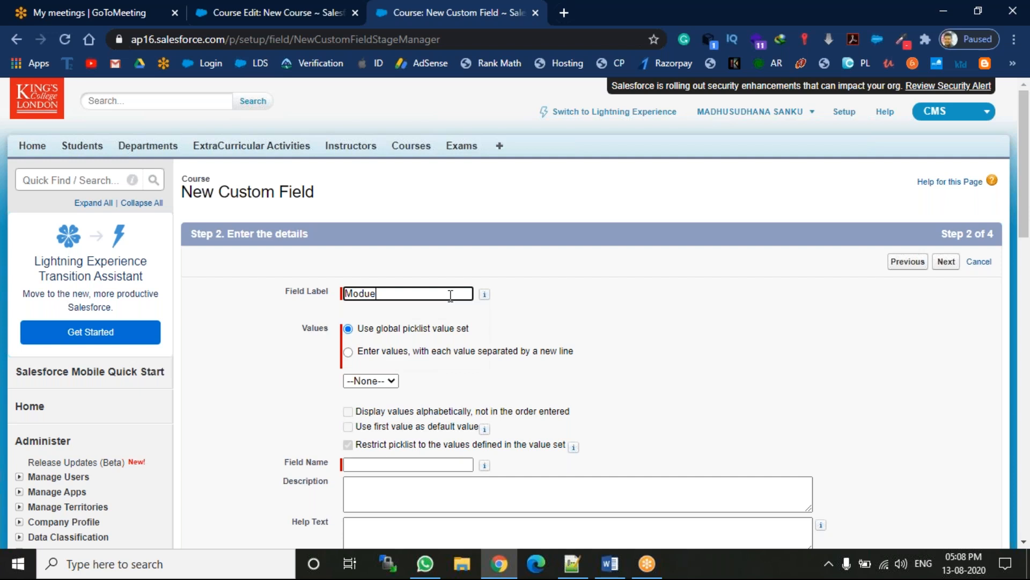
key(BackSpace)
text(le)
click(379, 352)
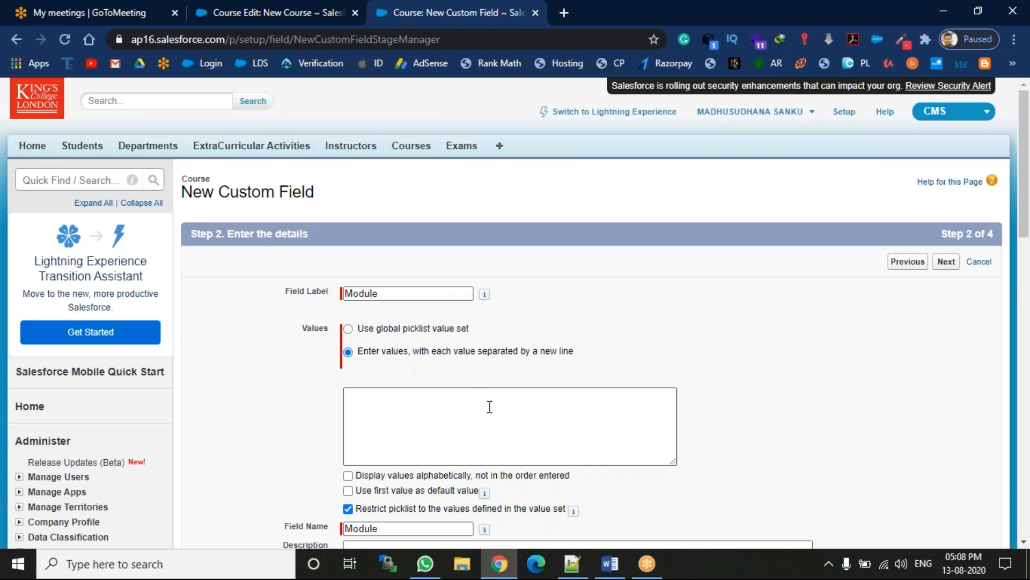
Step: Copy the Module entries salesforce, java and SAP from the Notepad++ notes into the picklist's values
click(572, 563)
click(98, 174)
drag(98, 173, 51, 130)
key(ctrl+c)
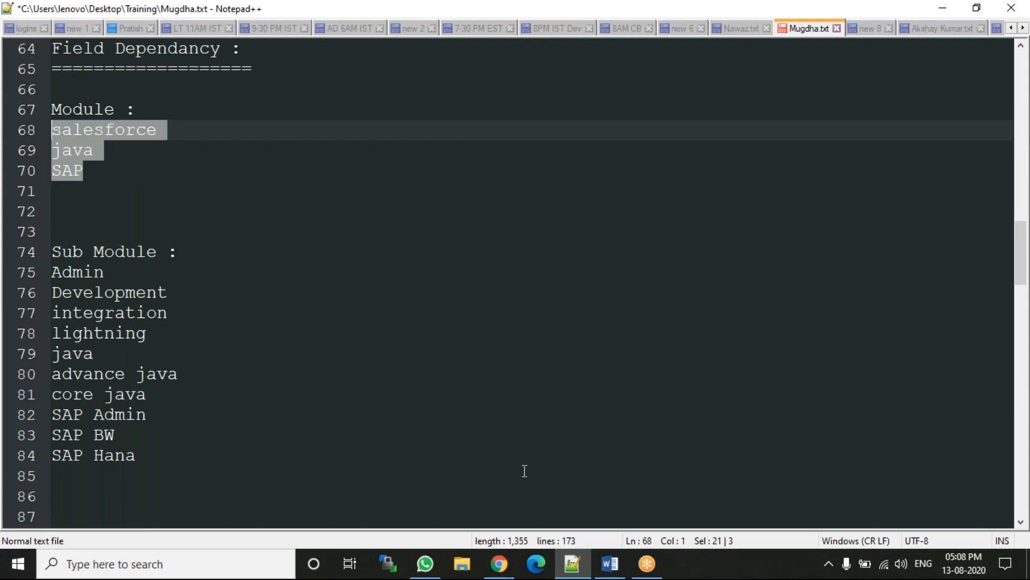
click(503, 559)
click(446, 415)
key(ctrl+v)
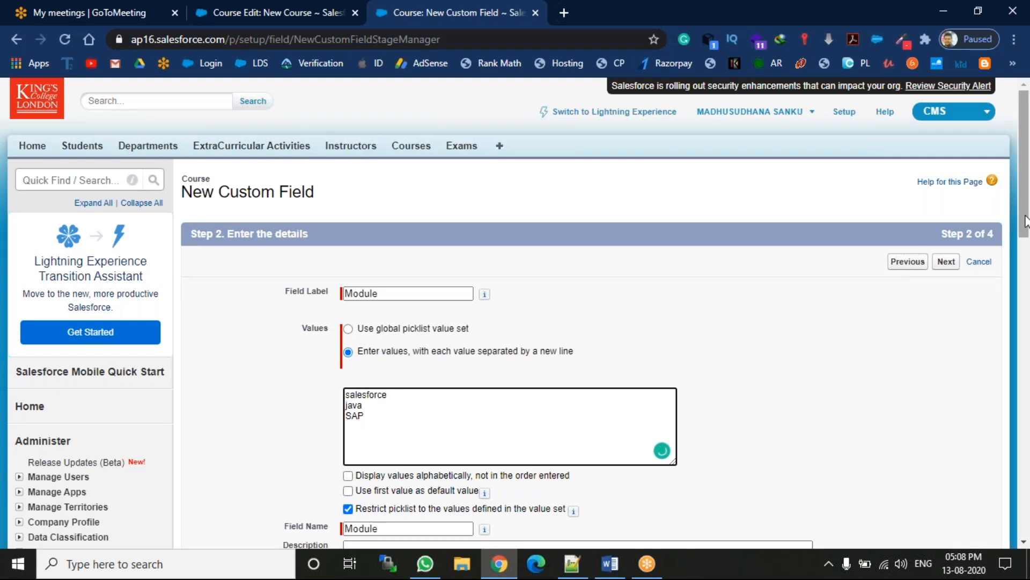
Step: Keep the default field-level security and Course Layout for the Module field, save it and start another custom field
click(946, 262)
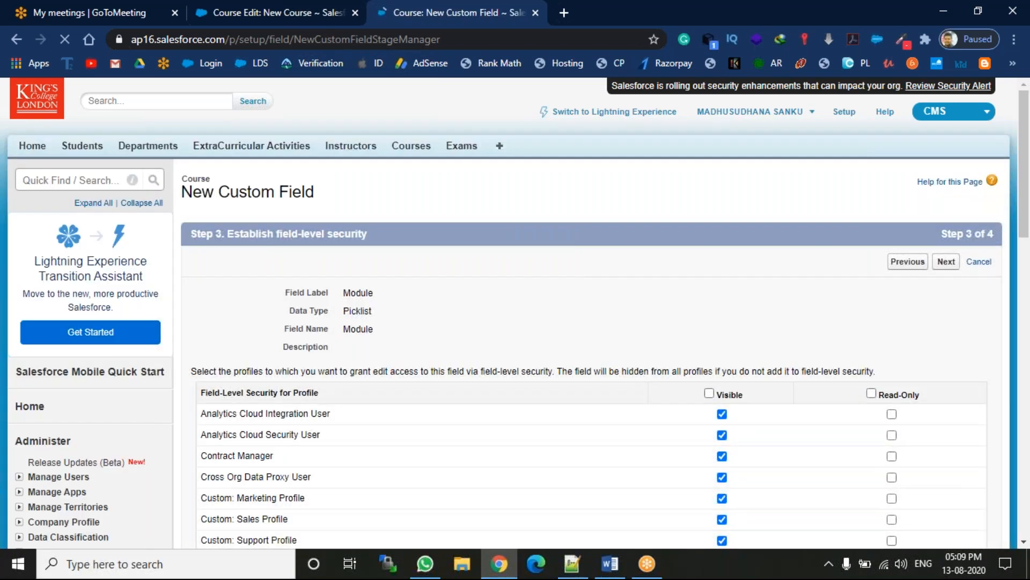
click(947, 262)
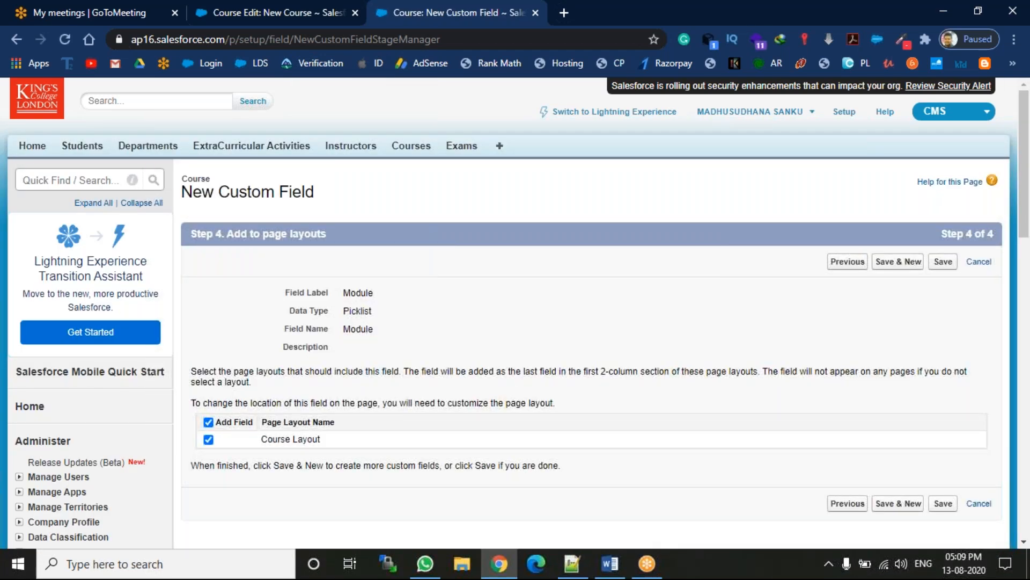
click(912, 262)
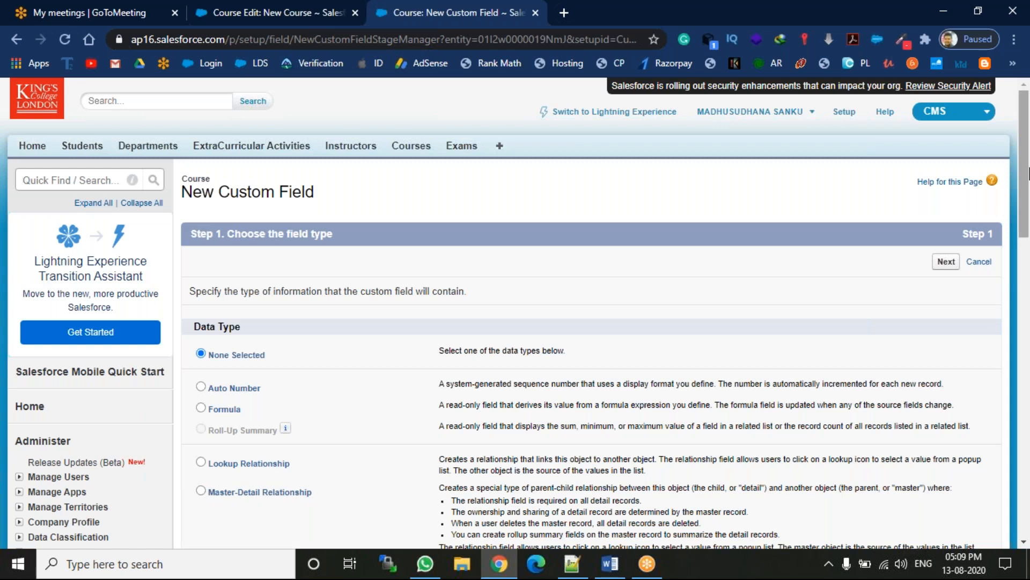
Step: Choose Picklist as the second custom field's data type and proceed to its details
scroll(1025, 182, down, 3)
scroll(1027, 266, down, 6)
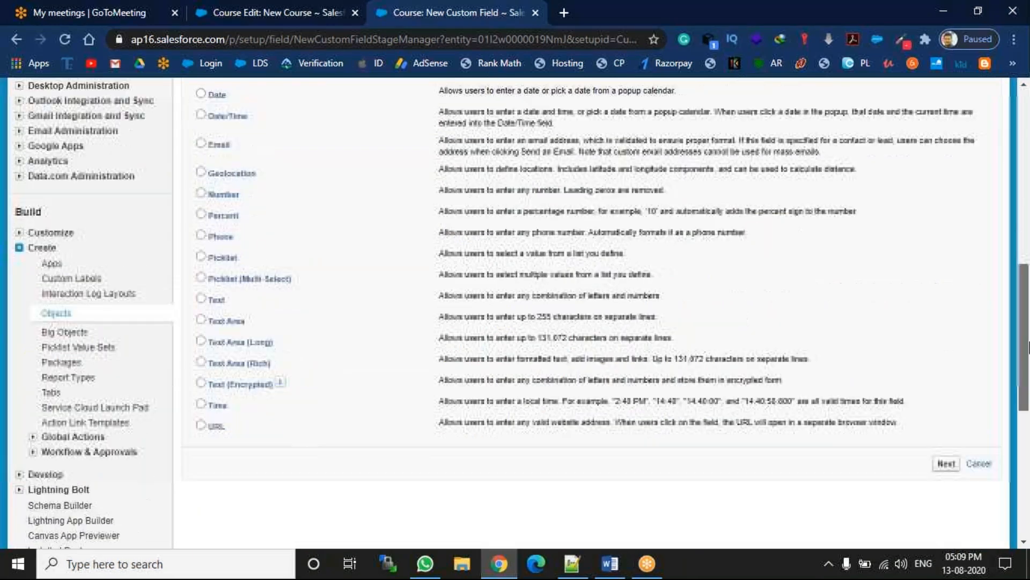
click(214, 265)
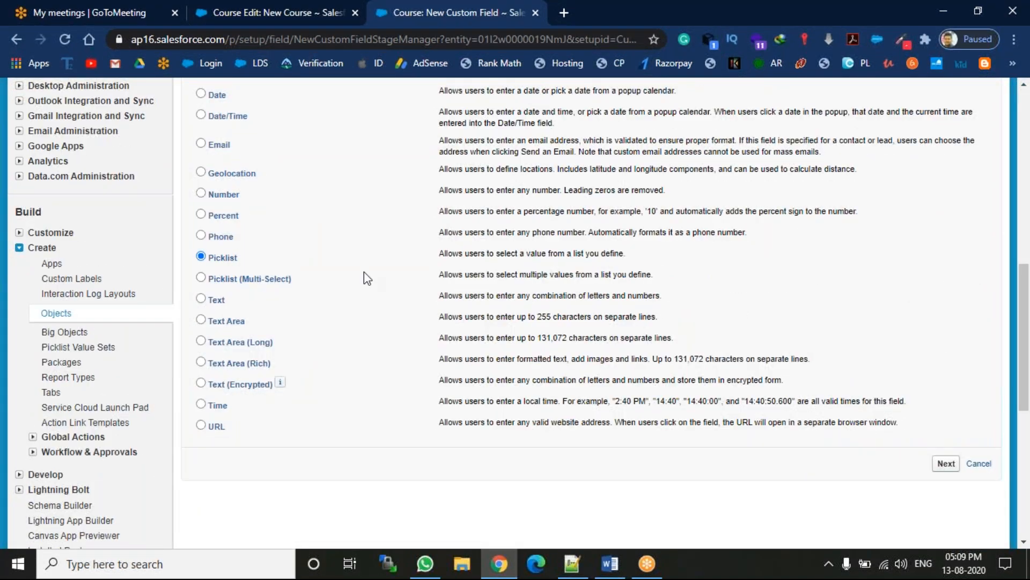
click(938, 467)
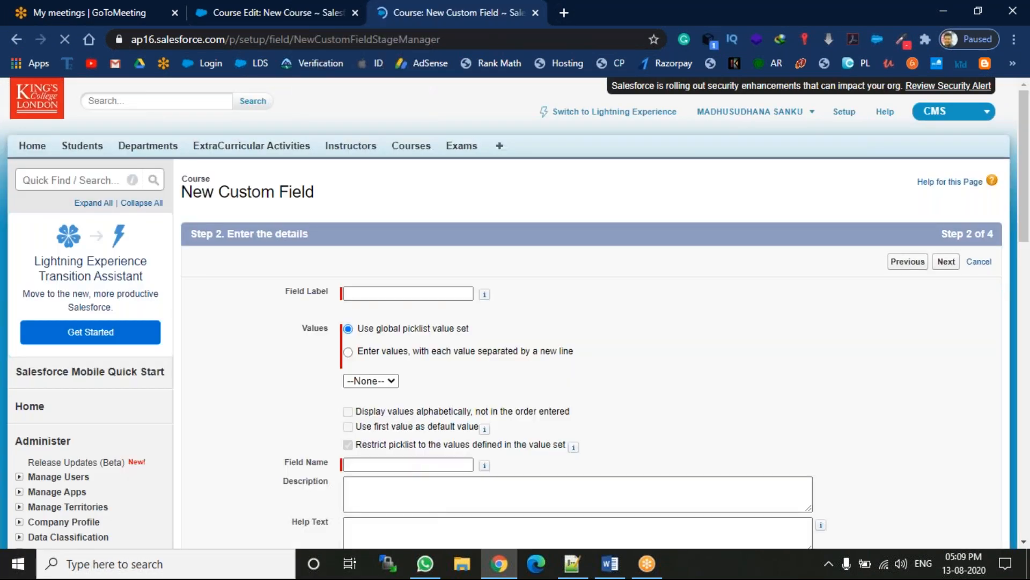
Step: Label the second picklist field Sub Module and choose to enter its values on separate lines
click(436, 294)
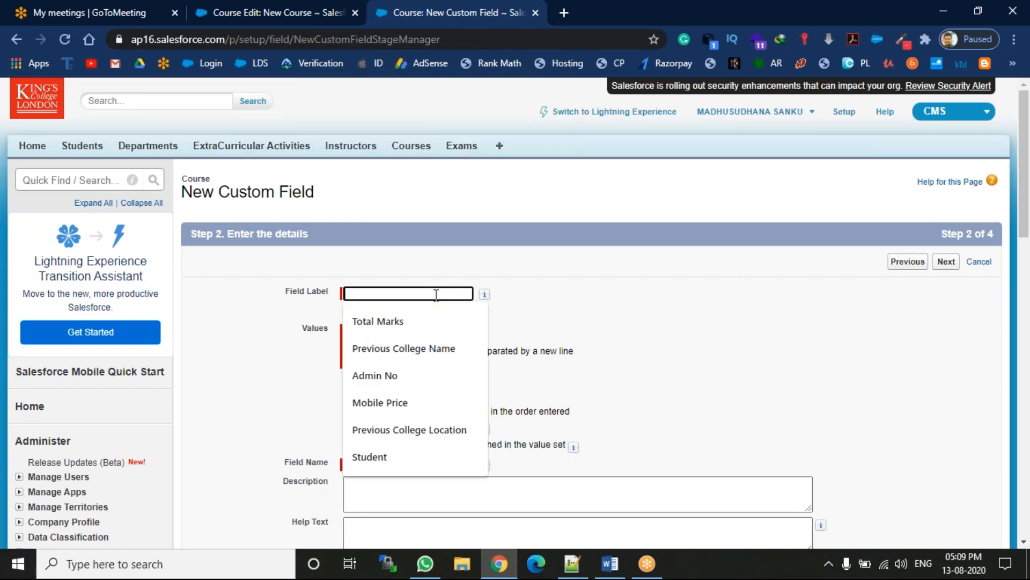
text(Sub)
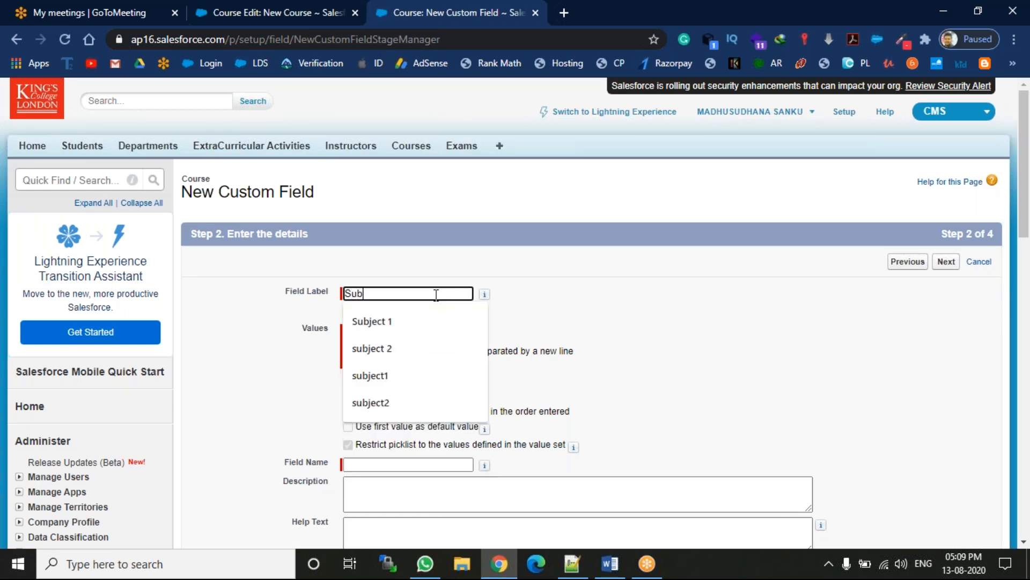
text( Module)
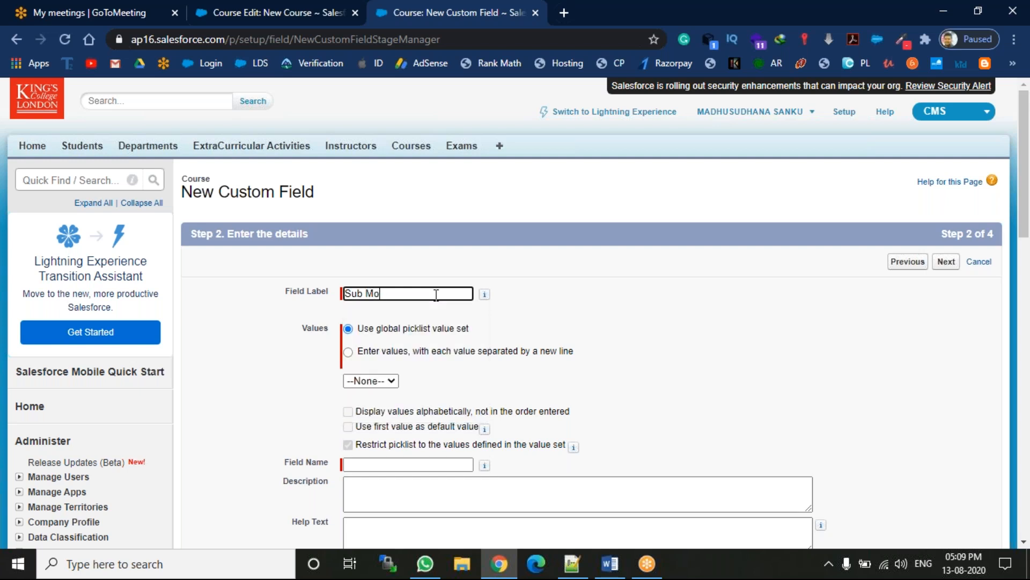
click(396, 356)
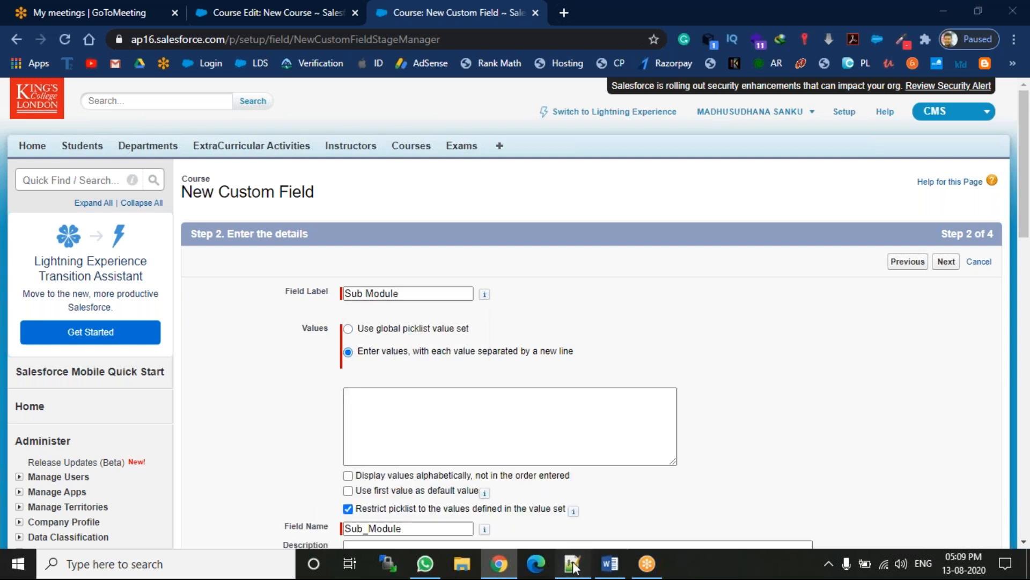
Step: Copy the whole Sub Module list, from Admin through SAP Hana, from the Notepad++ notes into the picklist's values
click(572, 563)
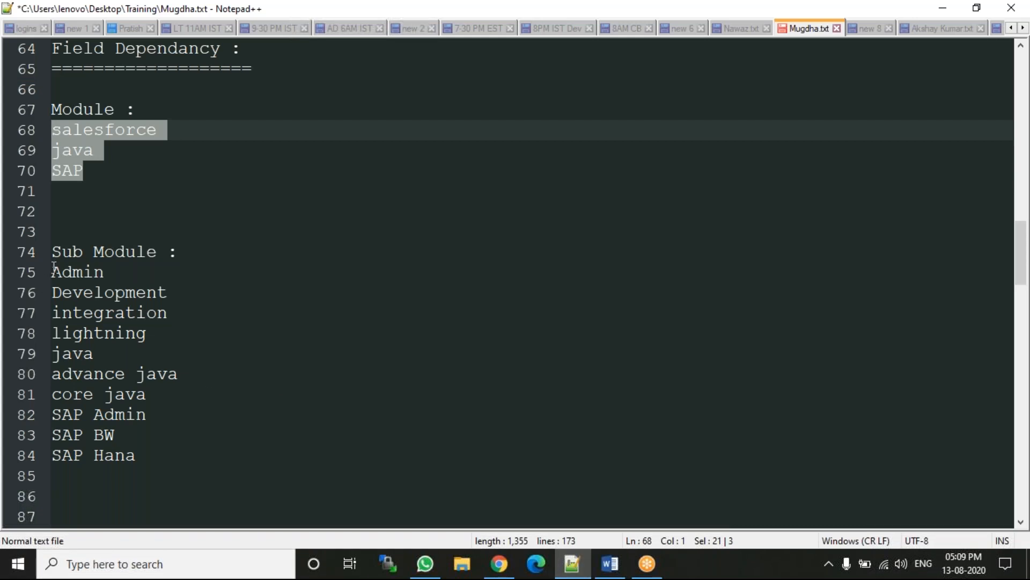
drag(54, 267, 175, 462)
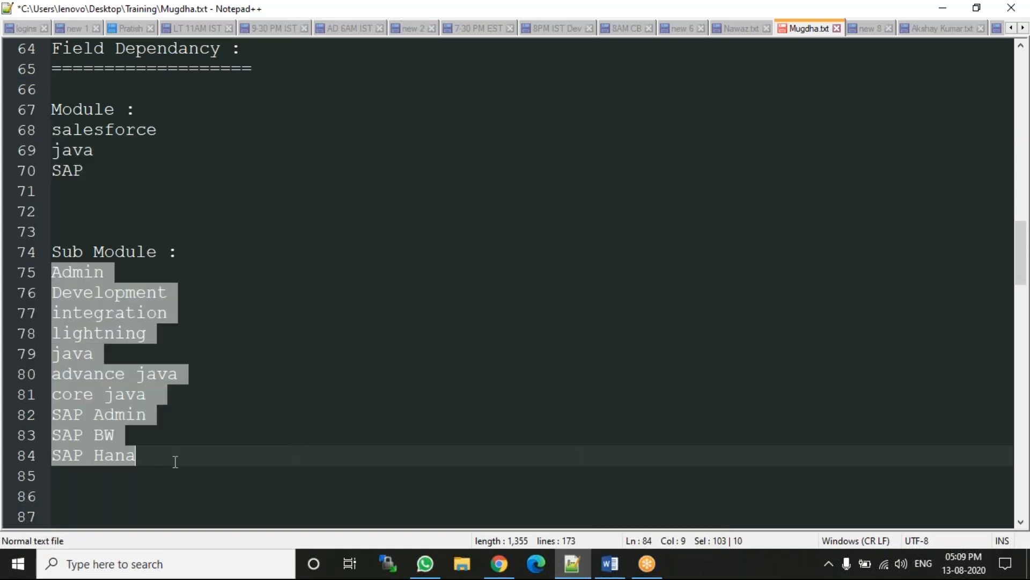
click(500, 563)
click(410, 391)
key(ctrl+v)
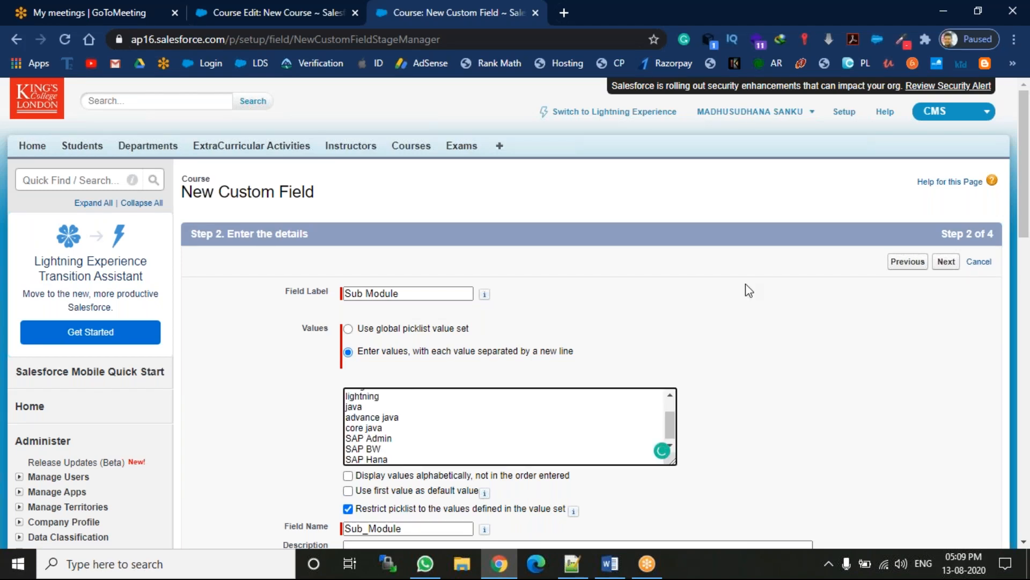
Step: Keep the default field-level security and Course Layout for the Sub Module field and save it
click(947, 266)
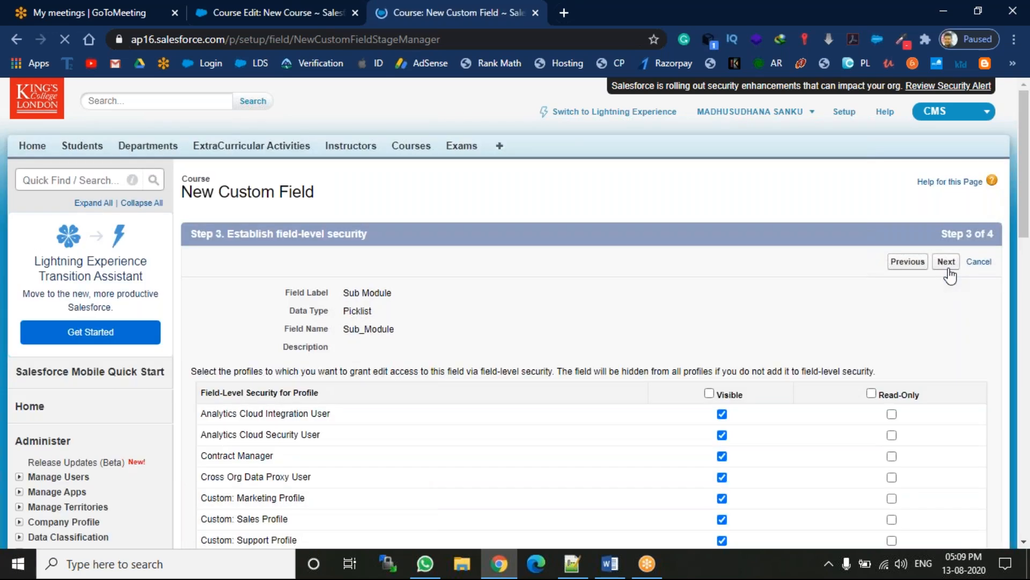
click(945, 264)
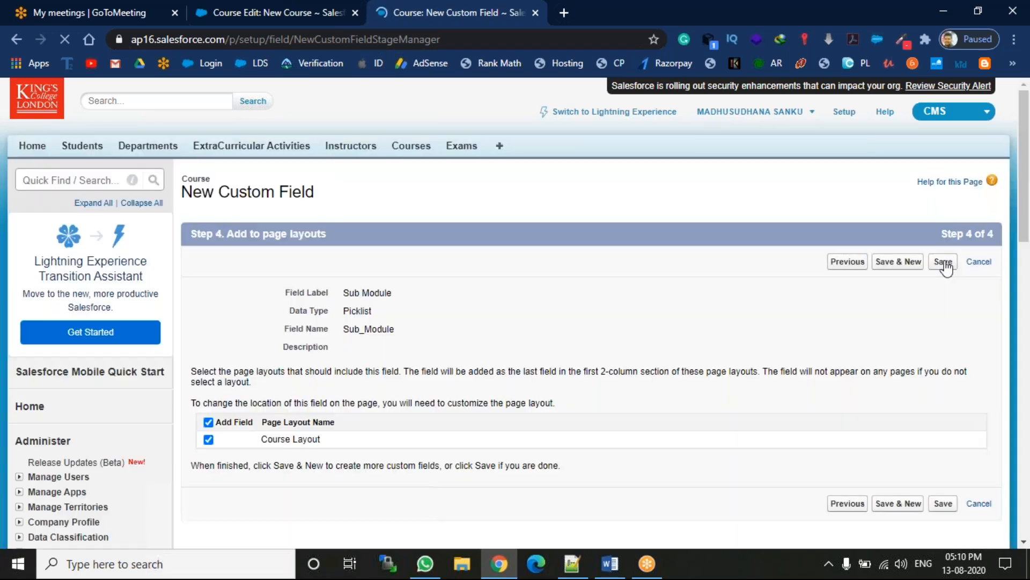
click(945, 266)
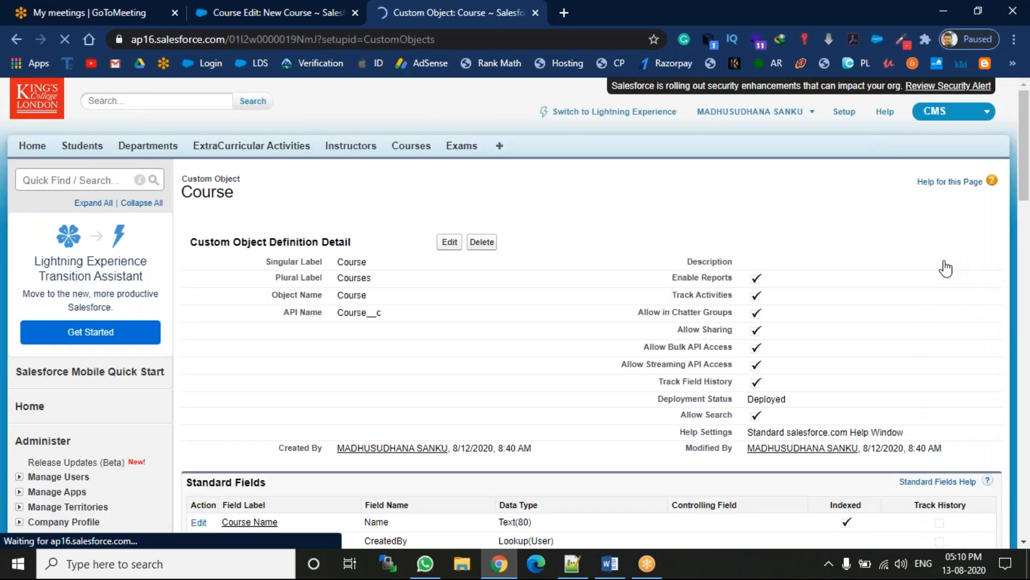
Step: Delete the custom text field Course Name from the Course object and confirm the deletion
scroll(591, 322, down, 6)
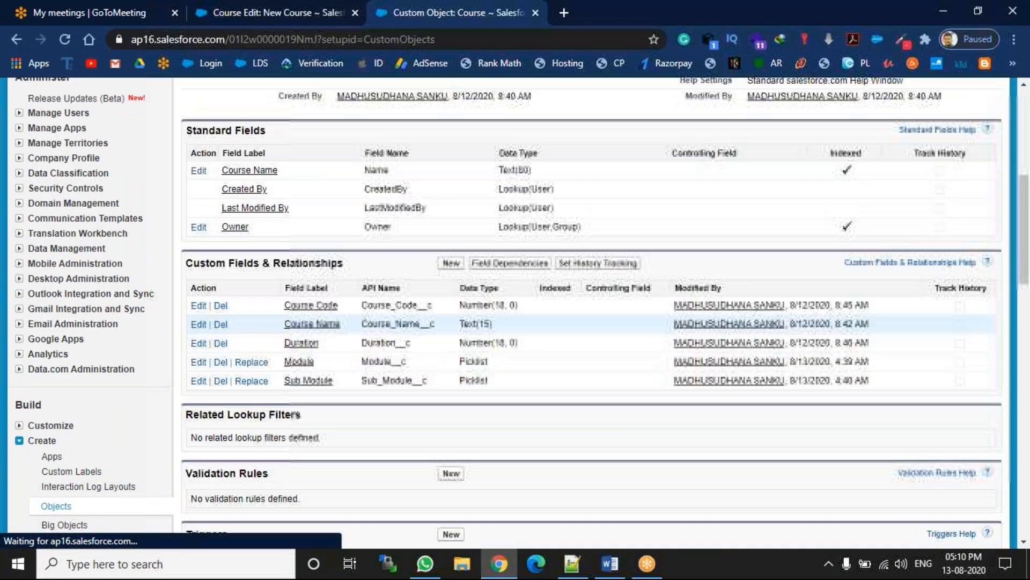
click(220, 325)
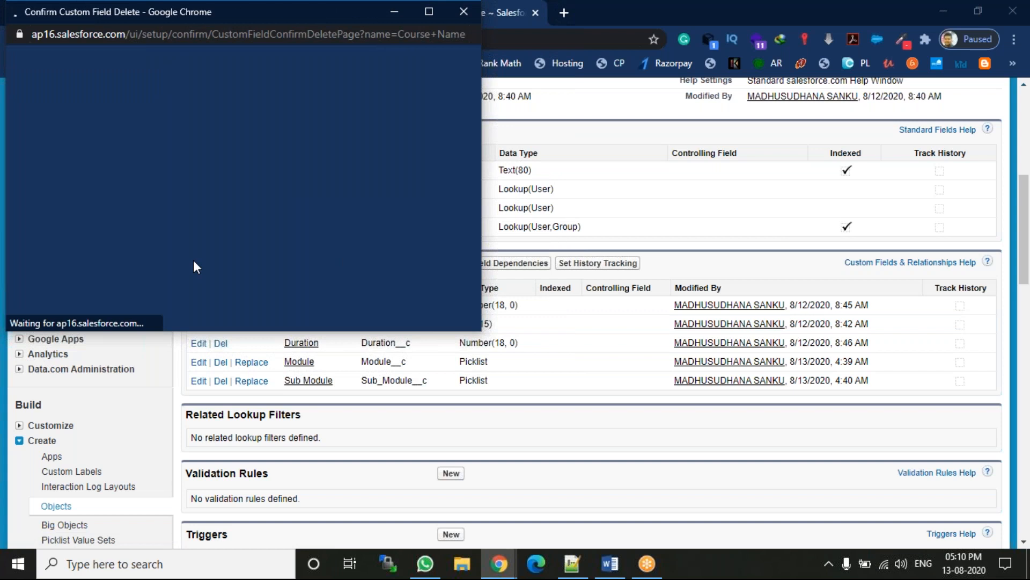
click(165, 272)
click(222, 299)
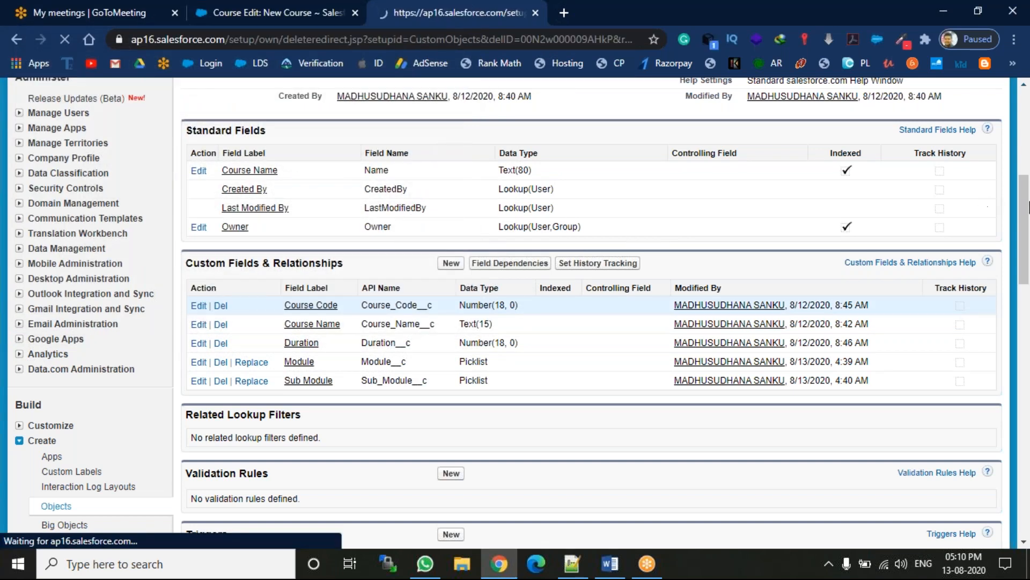
Step: Reload the New Course form, set Module to salesforce and inspect the options offered for Sub Module
click(258, 13)
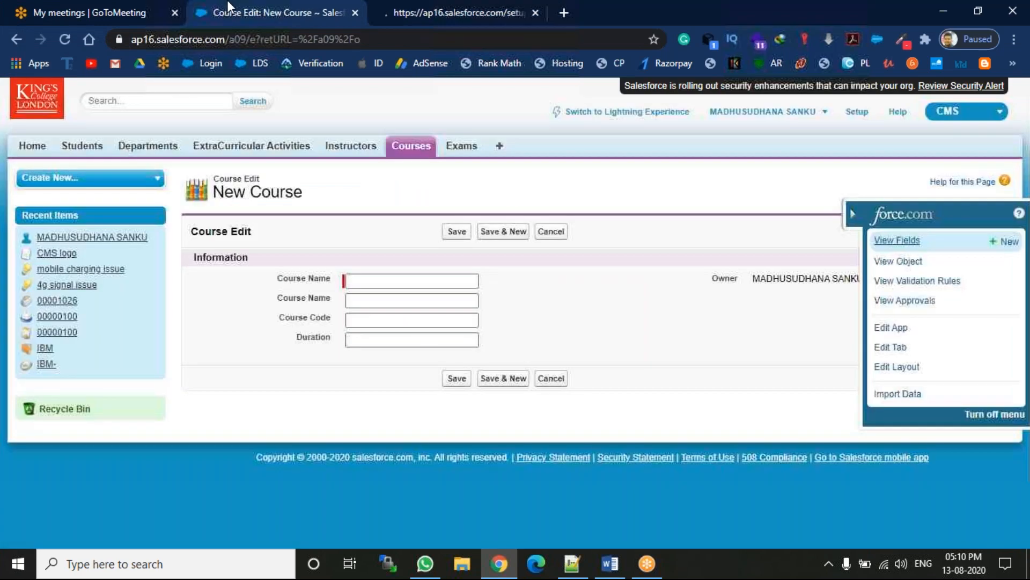
click(64, 39)
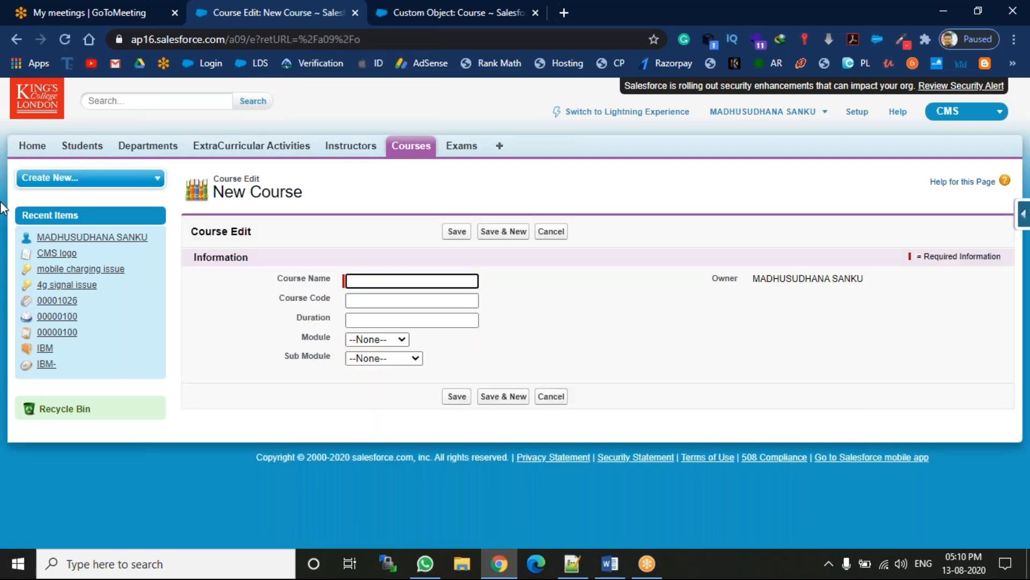
click(409, 360)
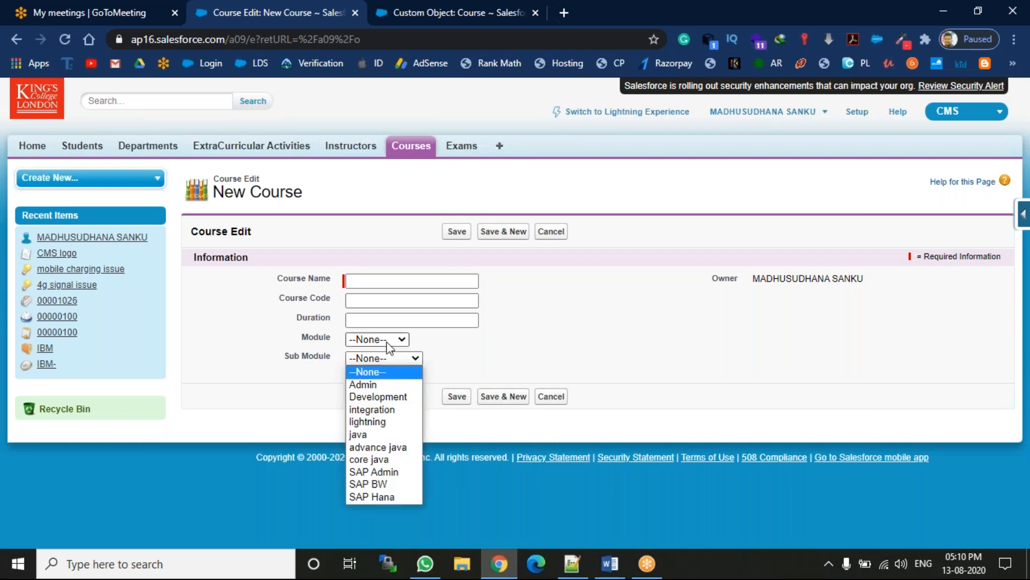
click(386, 340)
click(375, 366)
click(394, 360)
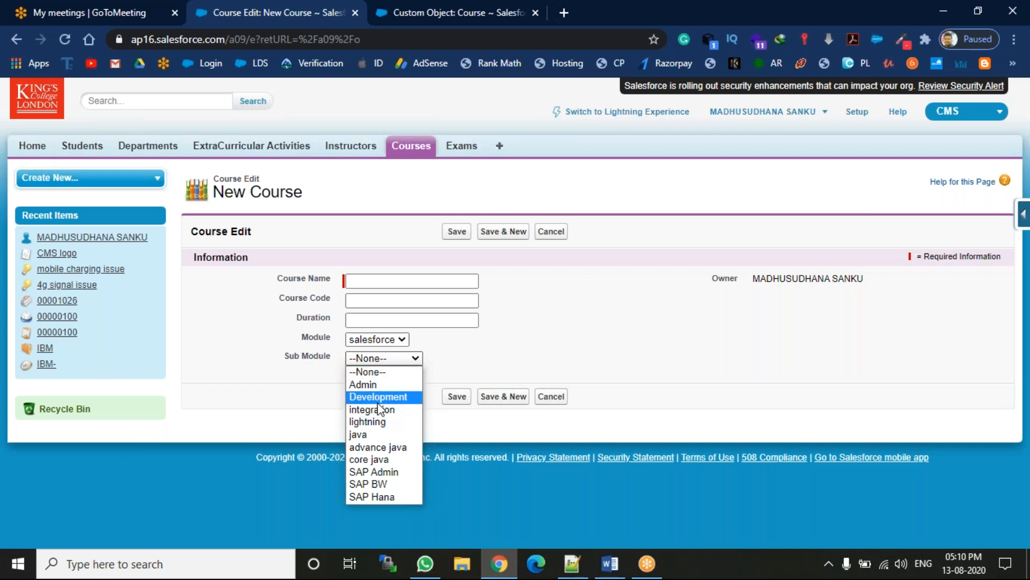
Step: Go from the New Course form to the Course object's fields and open its field dependencies
click(439, 362)
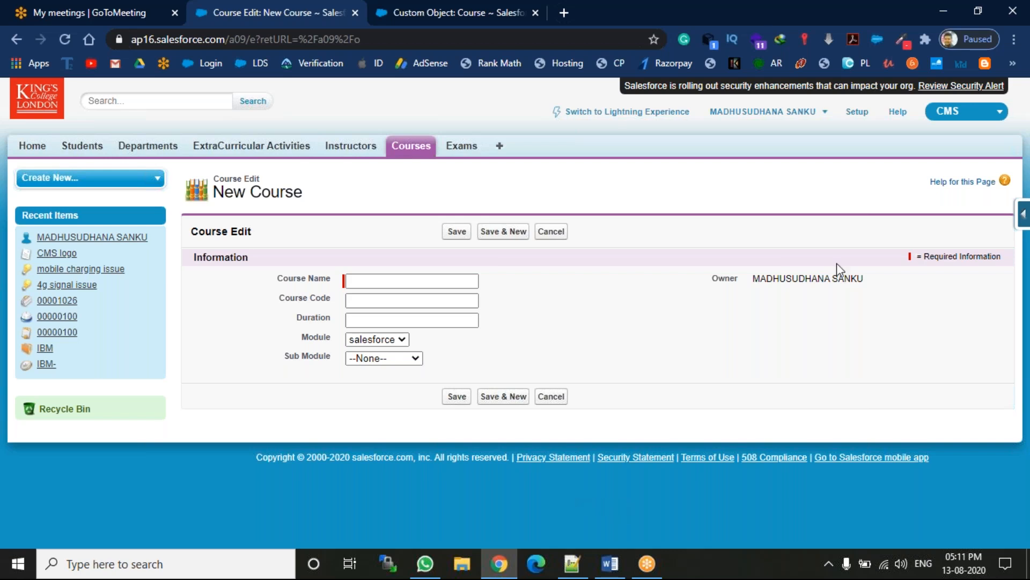
click(1023, 215)
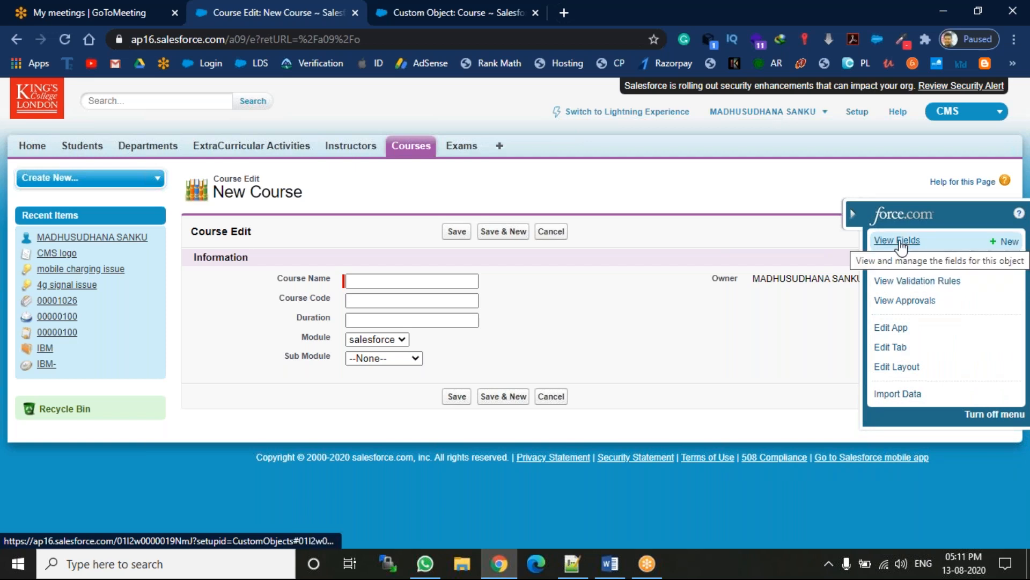
click(901, 246)
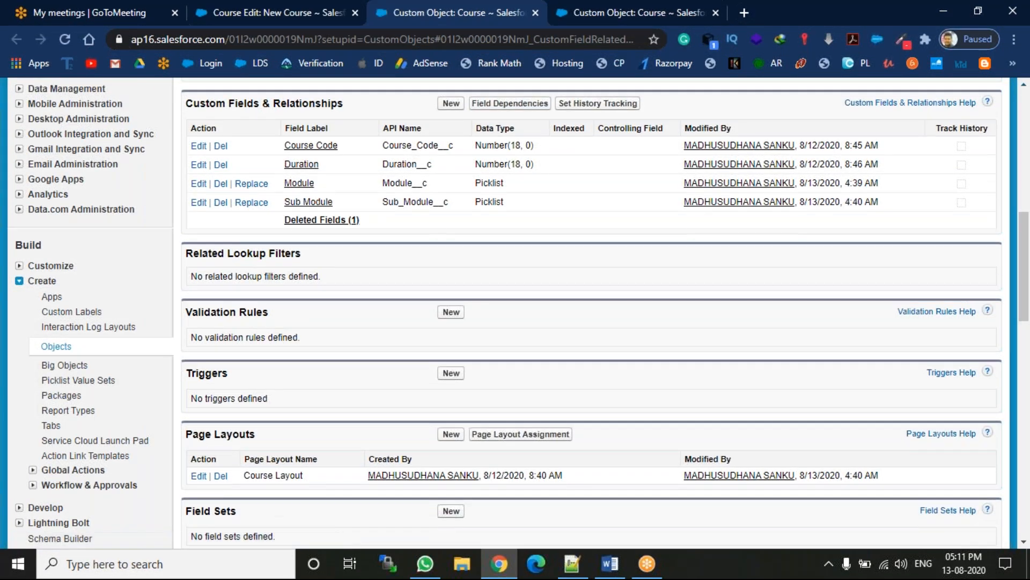
click(511, 108)
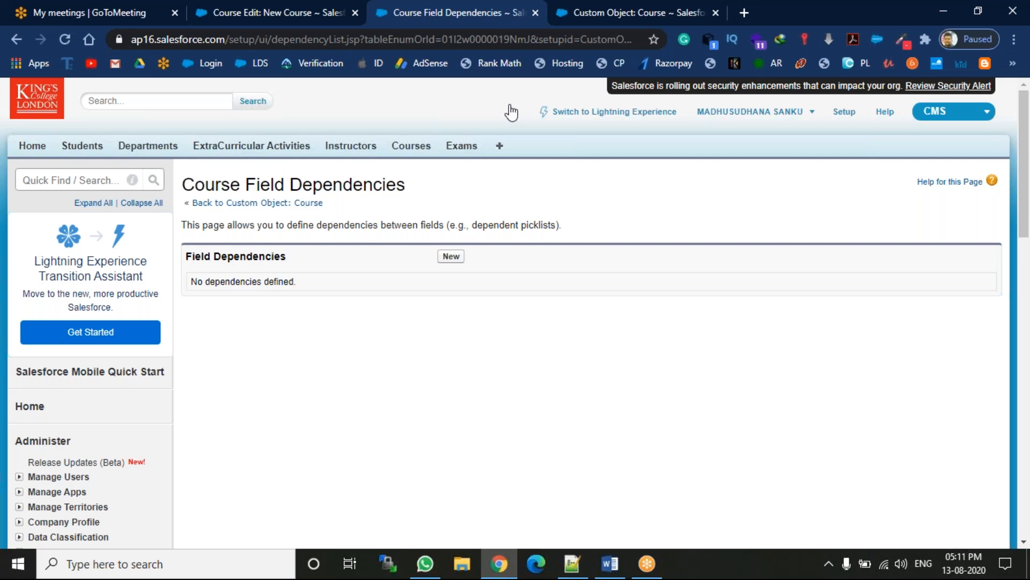
Step: Start a new field dependency with Module as the controlling field and Sub Module as the dependent field
click(451, 256)
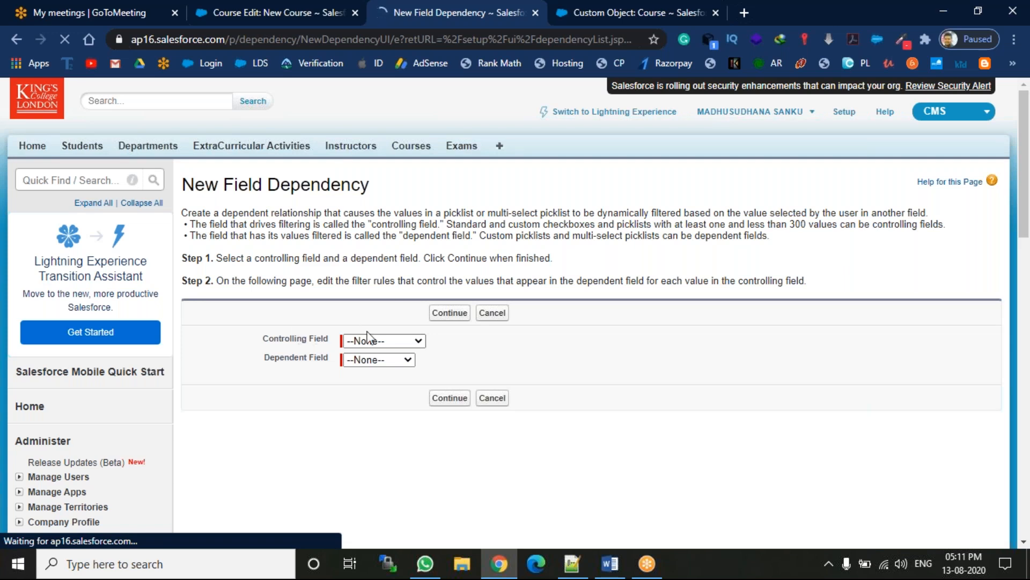
click(395, 339)
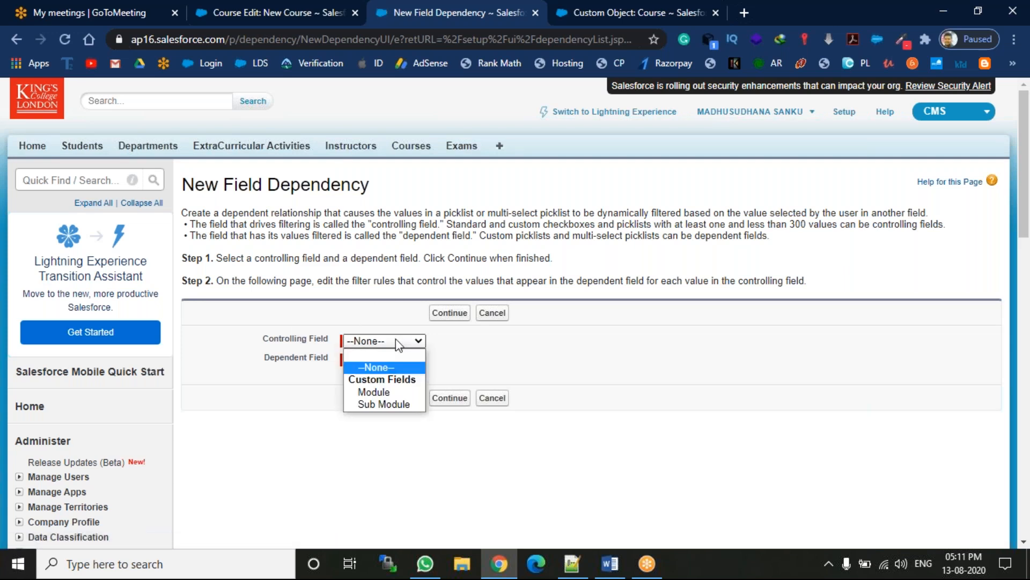
click(389, 395)
click(372, 361)
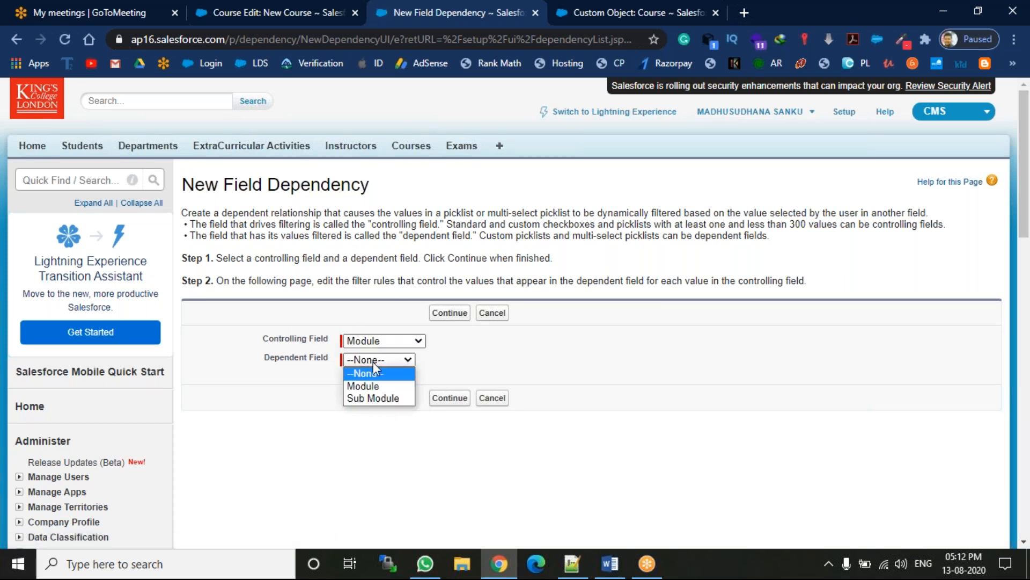
click(376, 398)
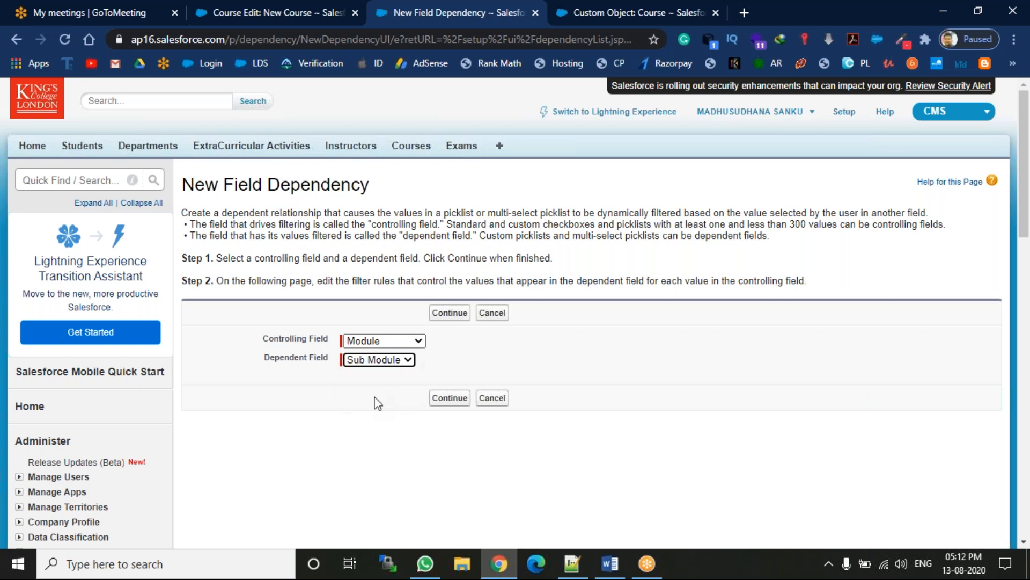
click(435, 316)
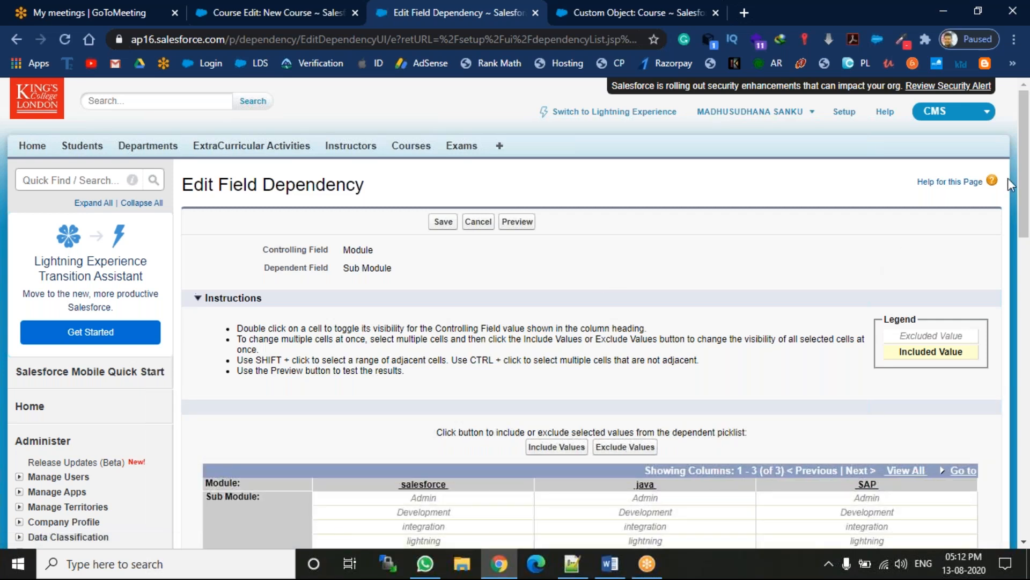
Step: Include Admin, Development, integration and lightning as Sub Module values for the salesforce module
scroll(520, 256, down, 4)
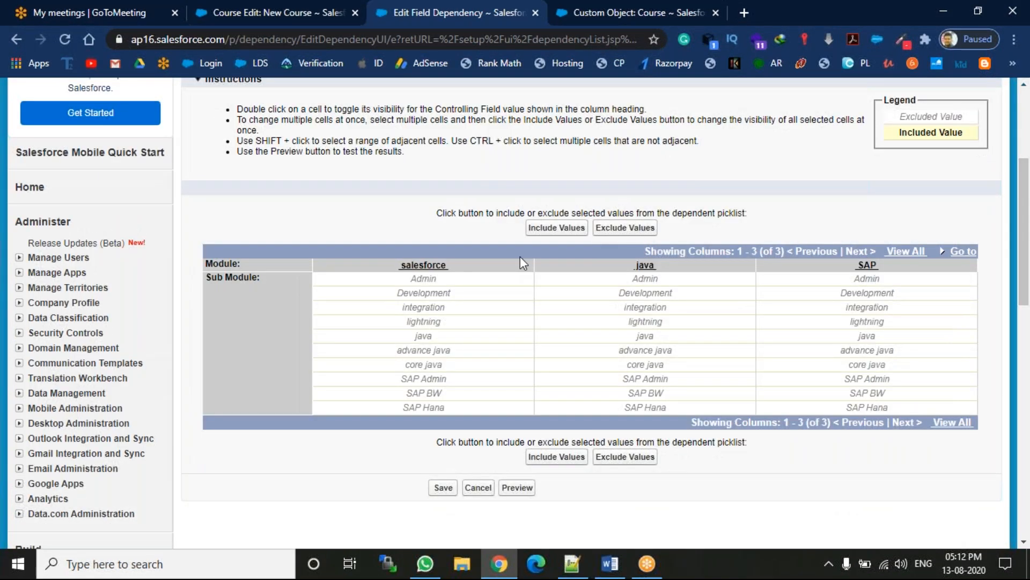
click(443, 283)
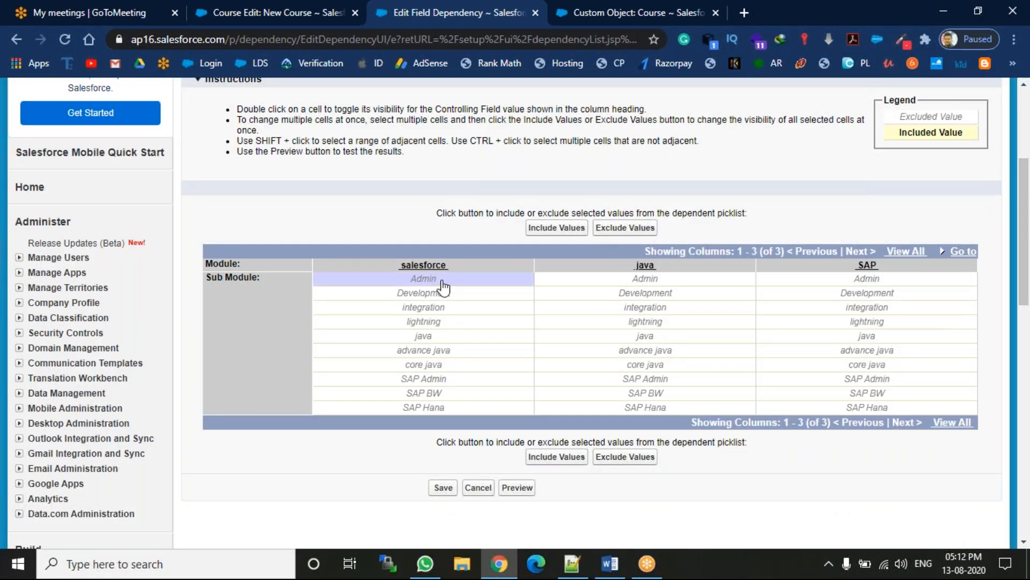
shift+click(445, 324)
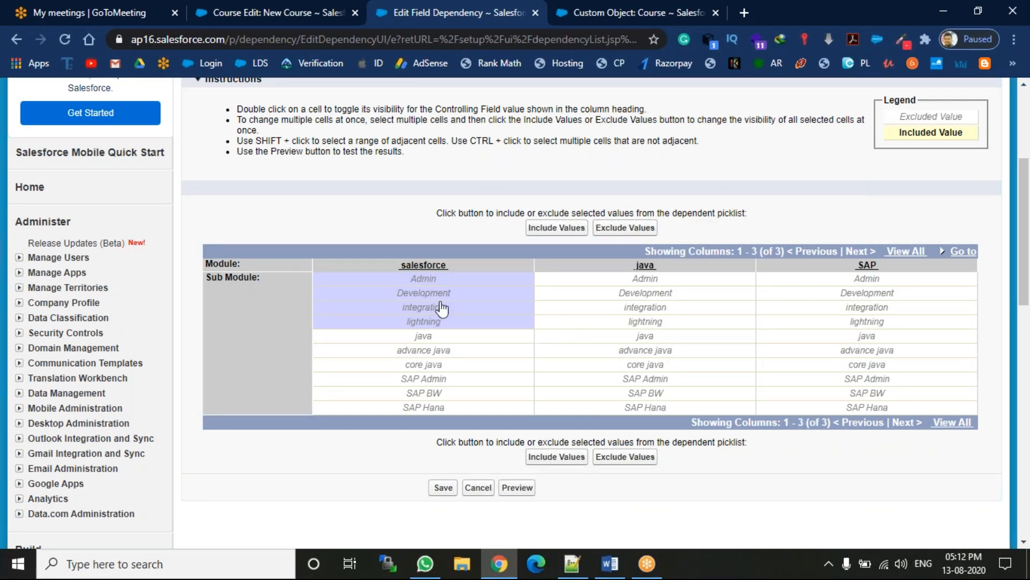
click(557, 229)
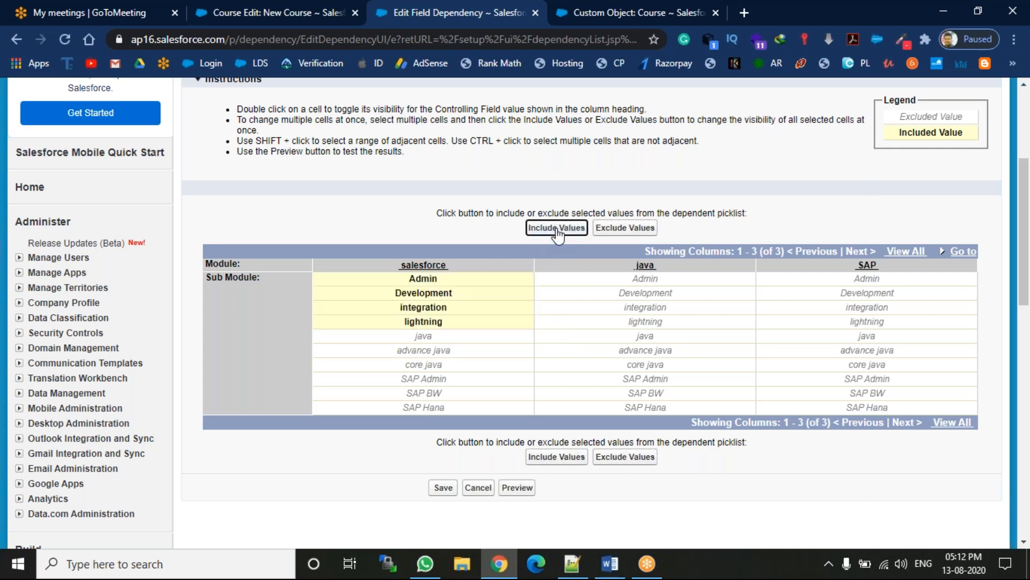
Step: Include java, advance java and core java as Sub Module values for the java module
click(577, 338)
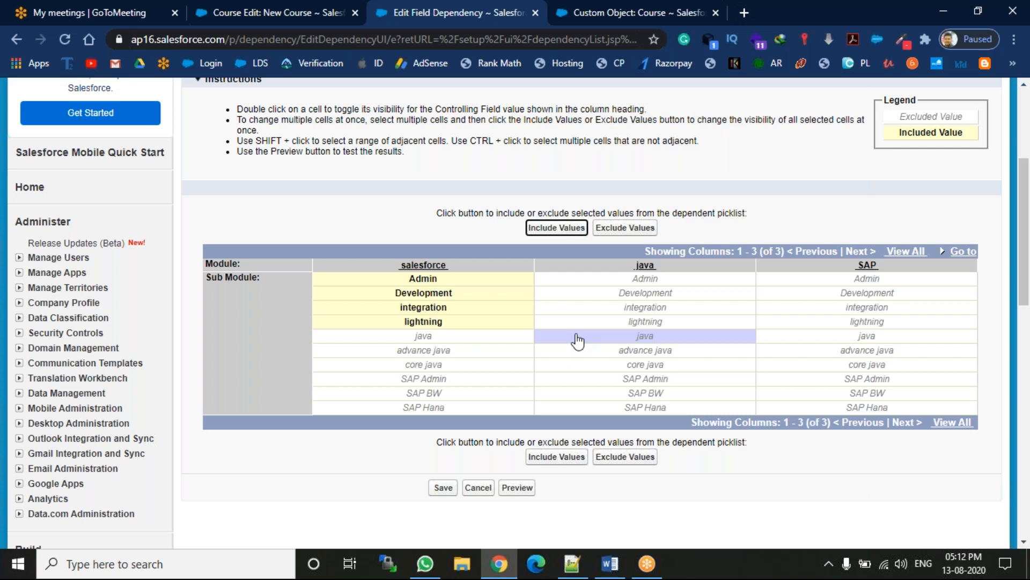
shift+click(593, 370)
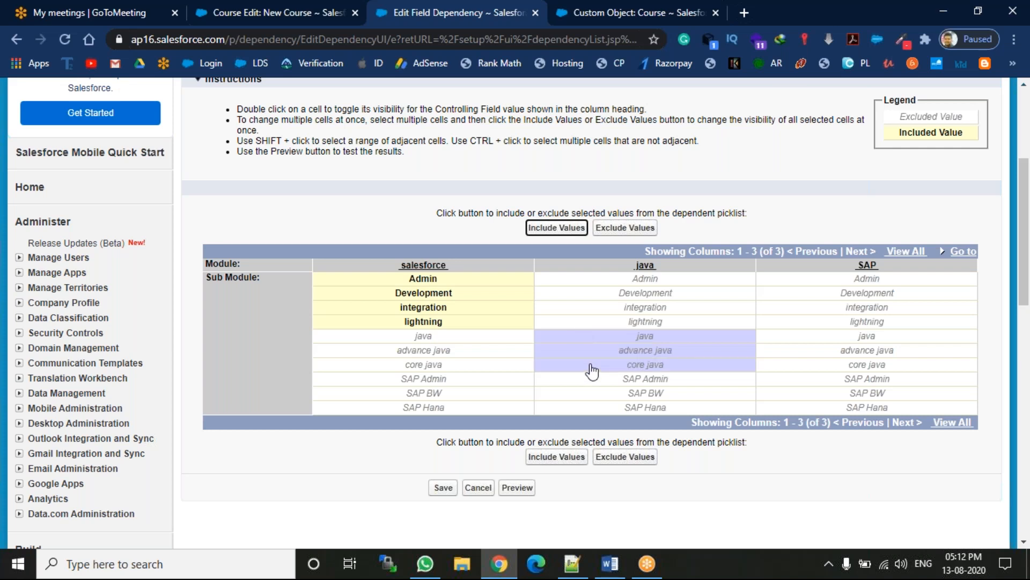
click(556, 228)
Step: Include SAP Admin, SAP BW and SAP Hana as Sub Module values for the SAP module
click(810, 384)
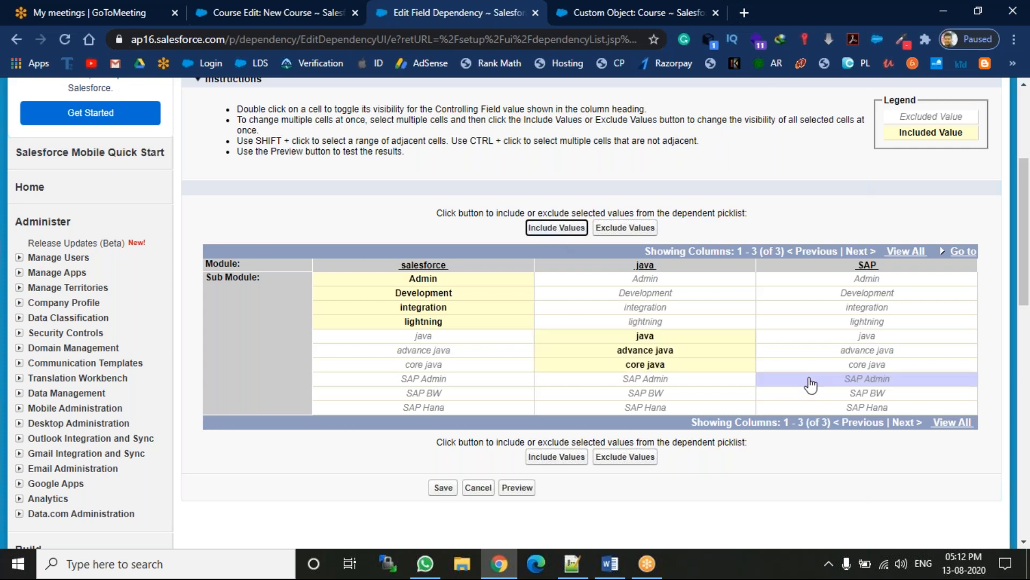
shift+click(818, 411)
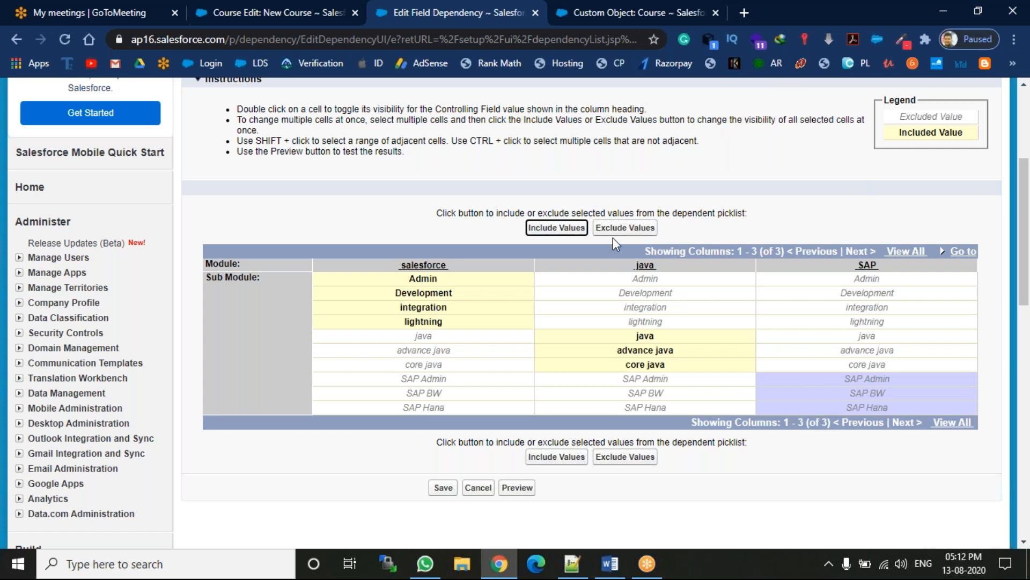
click(571, 230)
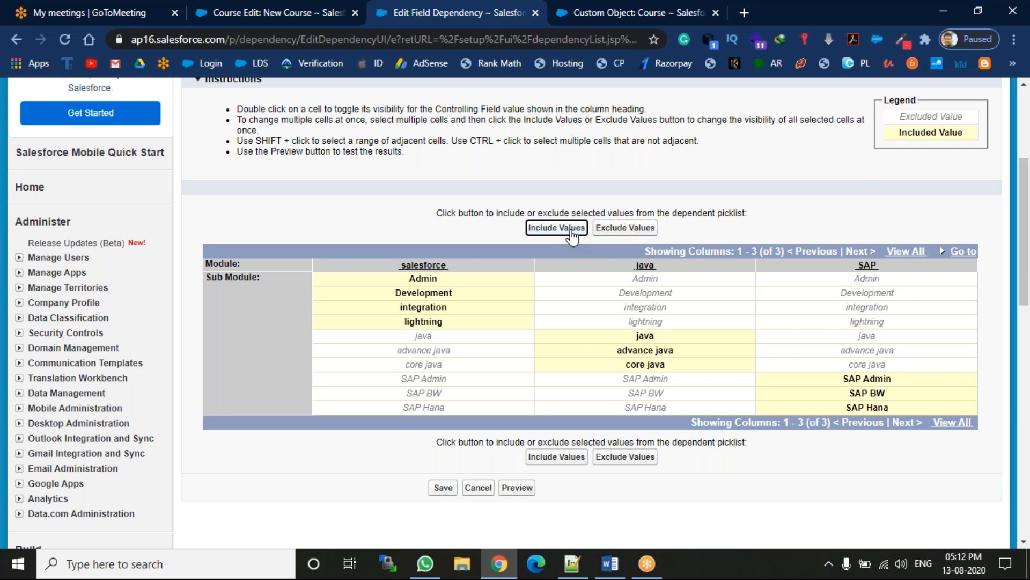
Step: Preview the dependency and inspect the Sub Module options offered for the salesforce and java modules
click(510, 490)
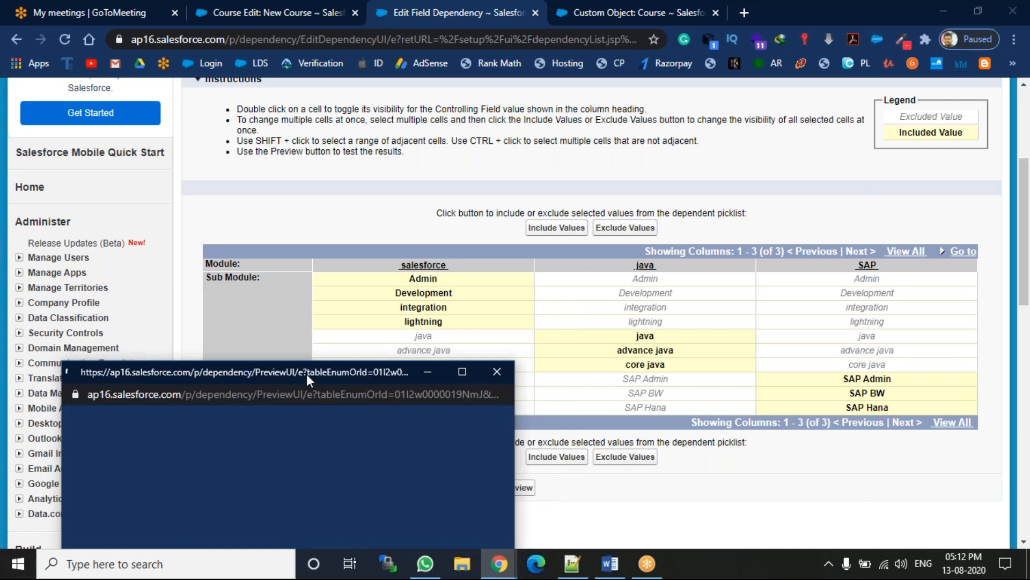
drag(300, 378, 387, 227)
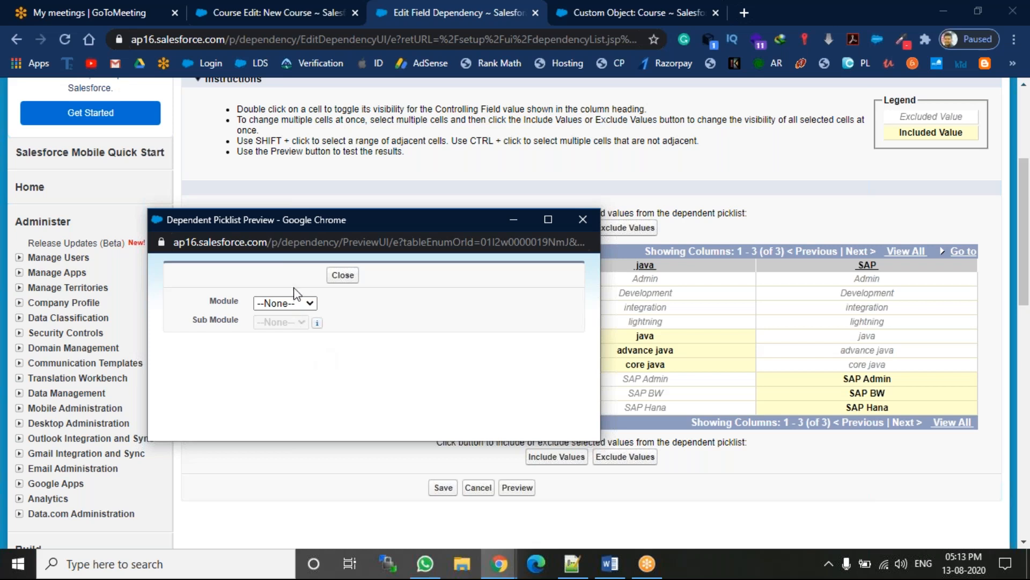
click(295, 303)
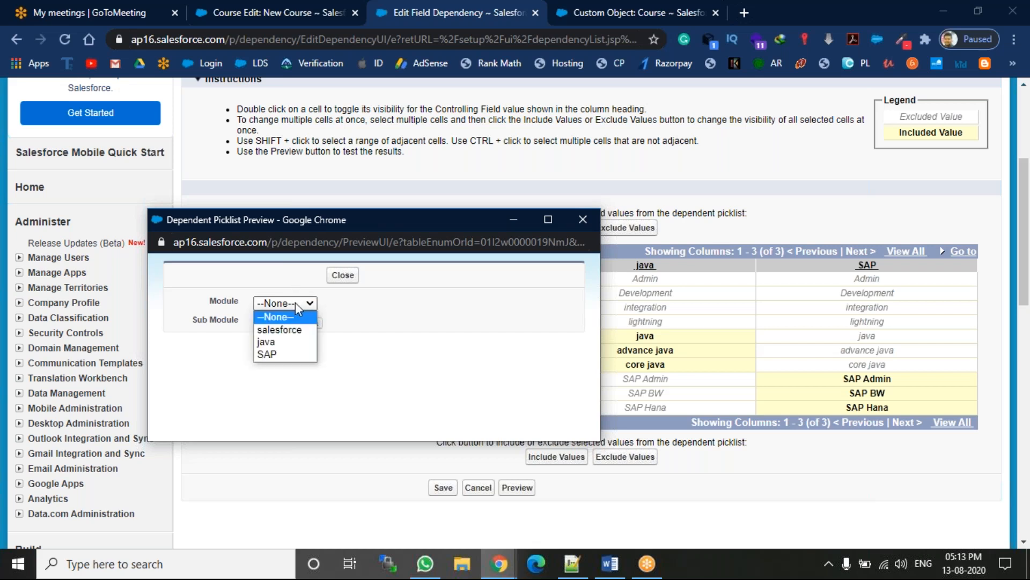
click(290, 331)
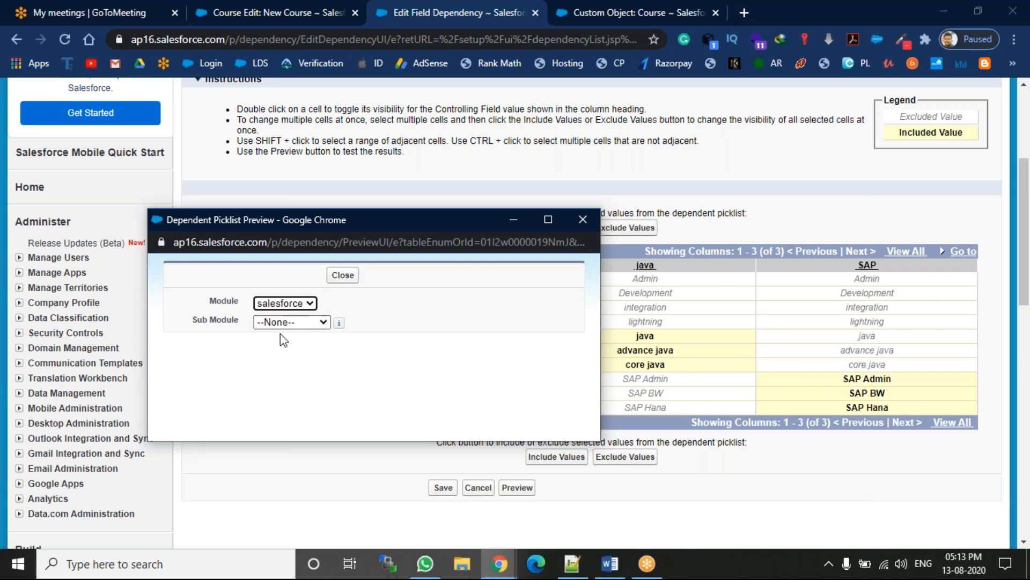
click(296, 321)
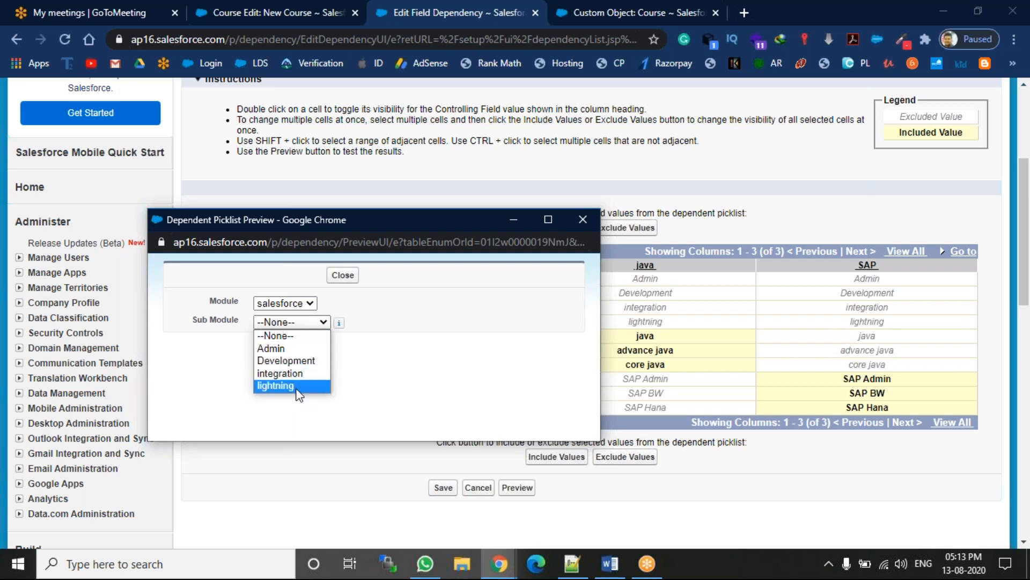
click(298, 304)
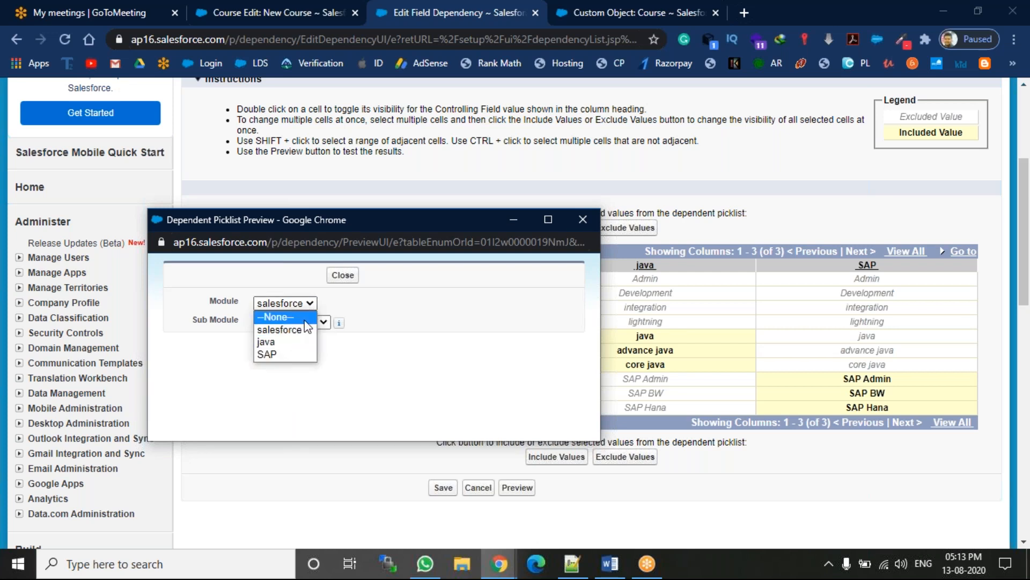
click(293, 341)
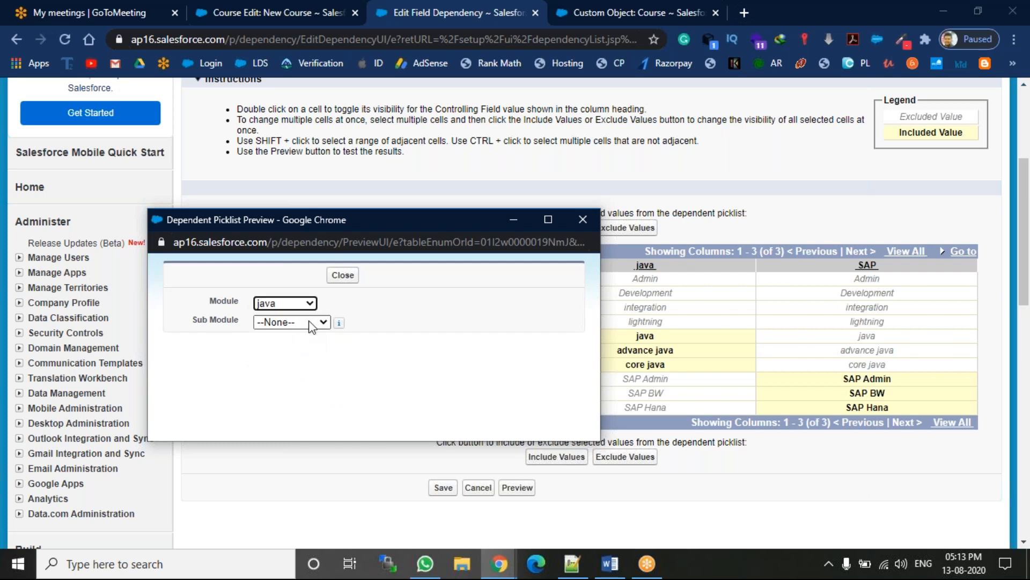
click(310, 322)
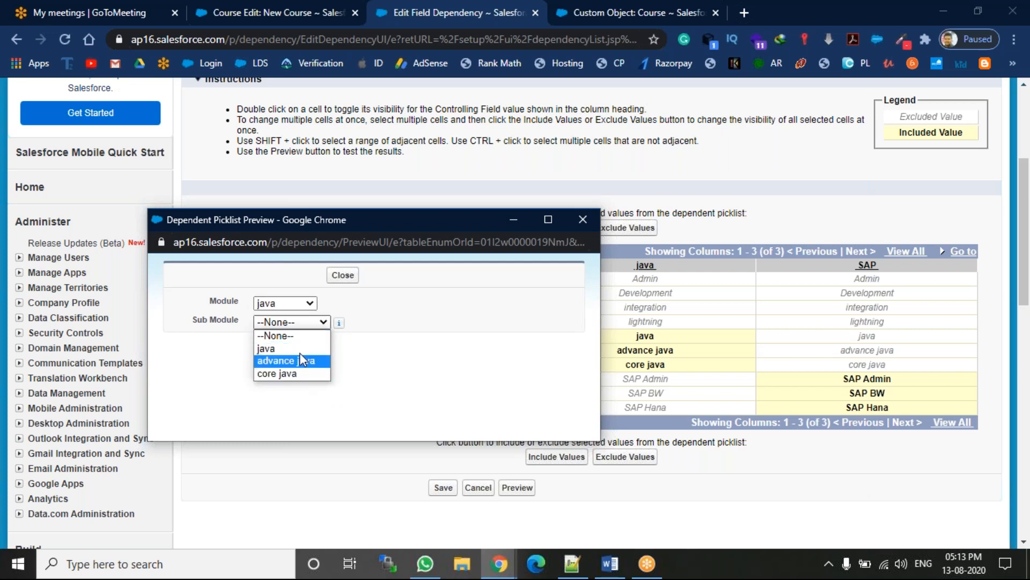
Step: Check the Sub Module options for SAP in the preview, close it and save the field dependency
click(309, 304)
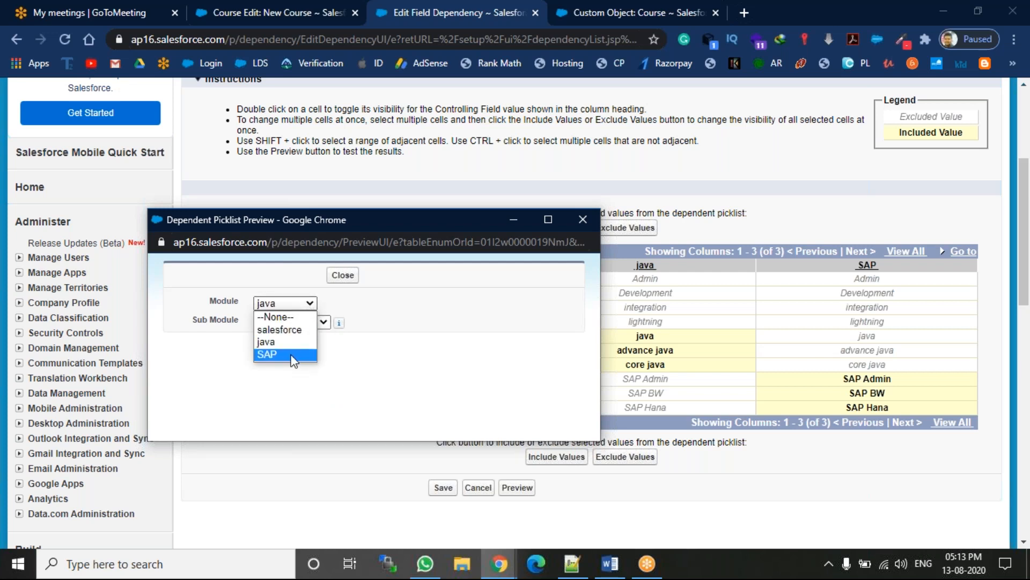
click(291, 354)
click(315, 322)
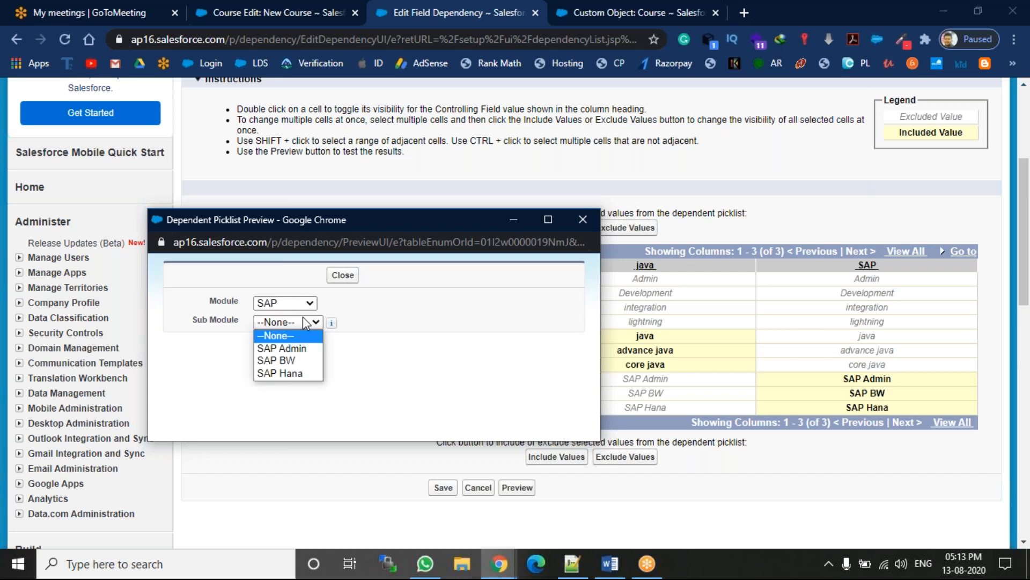
click(416, 339)
click(344, 276)
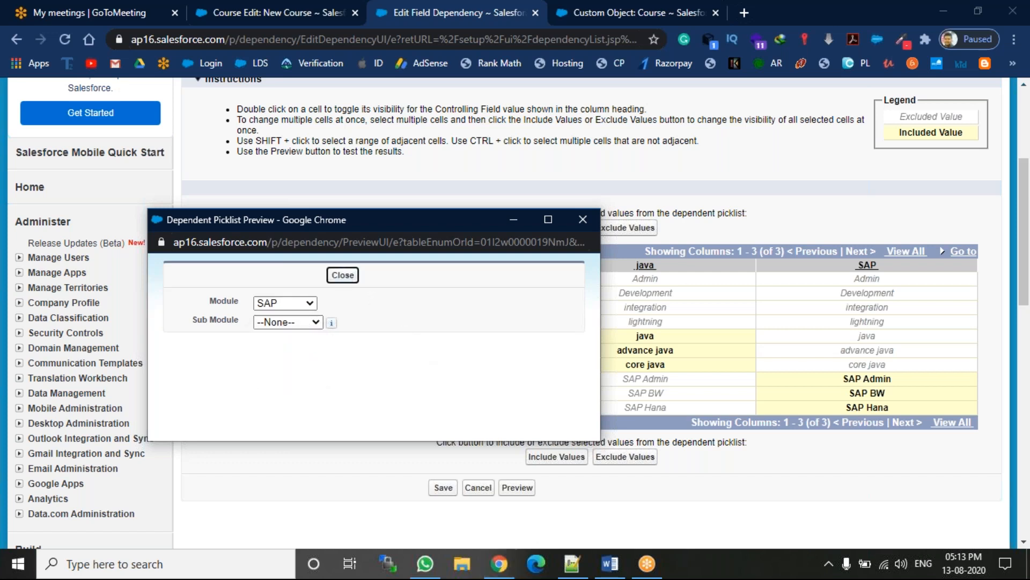
click(440, 490)
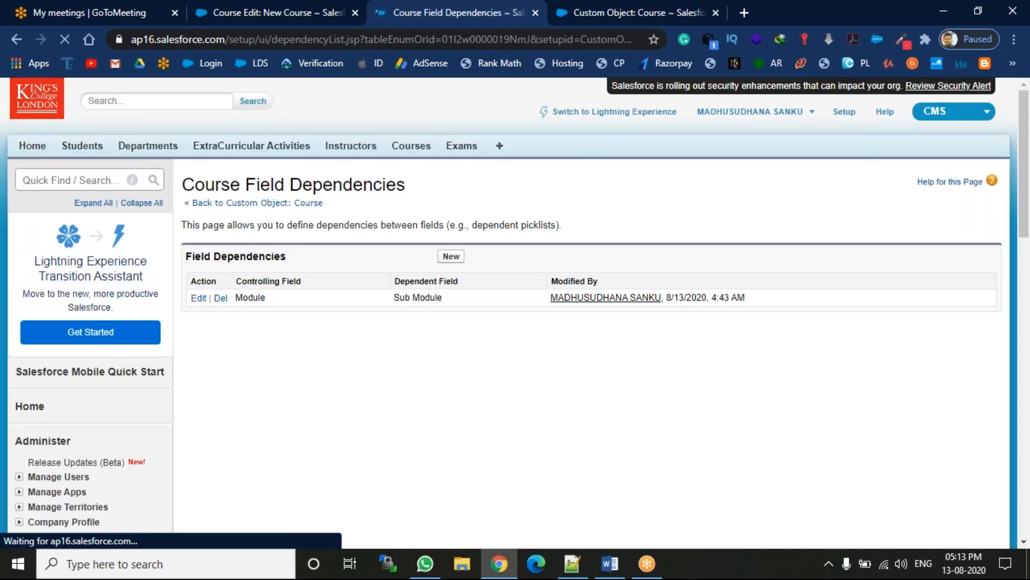
Step: Reload the new course form and inspect the Sub Module options offered for the salesforce and java modules
key(ctrl+Page_Up)
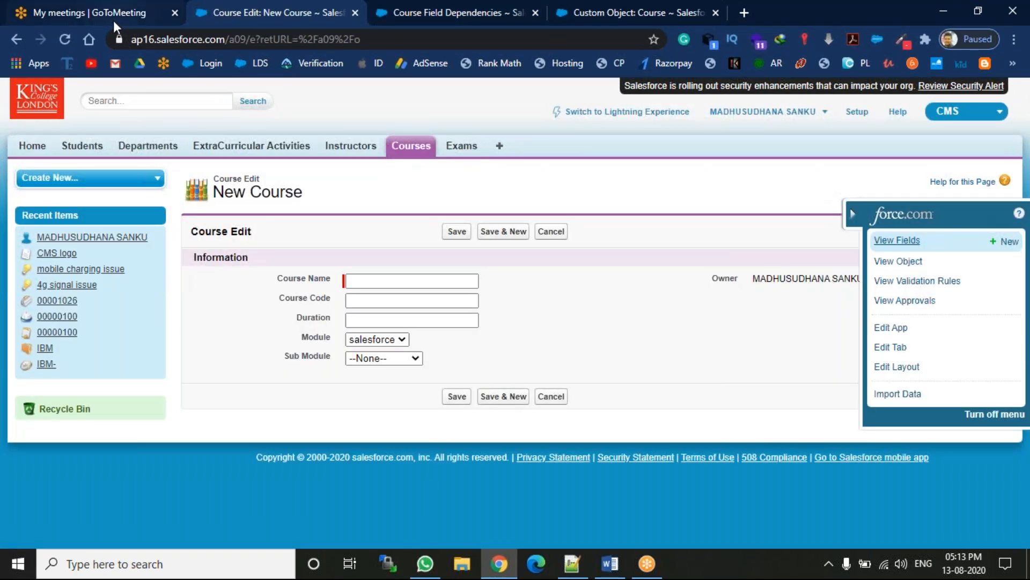
click(66, 40)
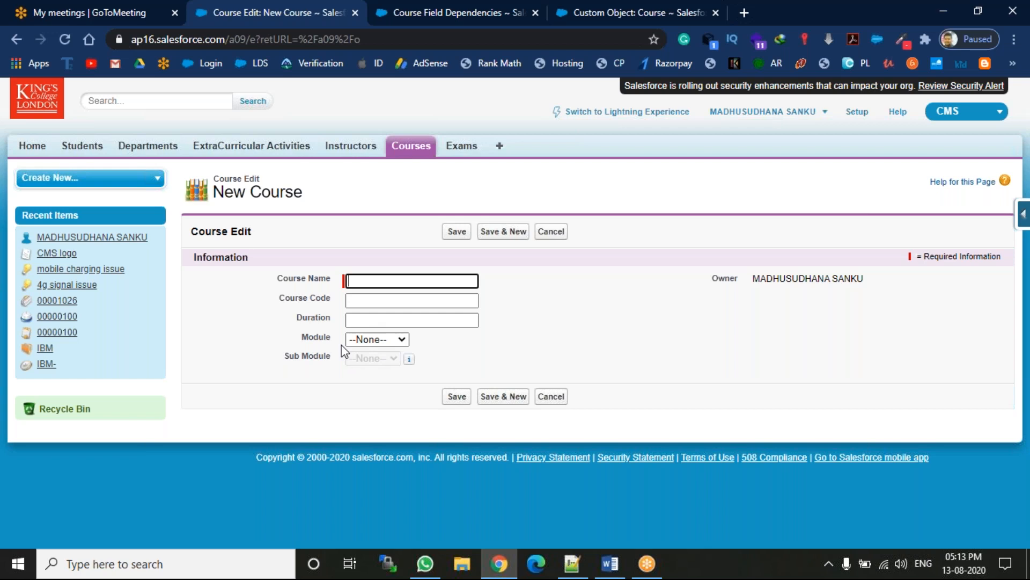
click(359, 340)
click(365, 367)
click(374, 359)
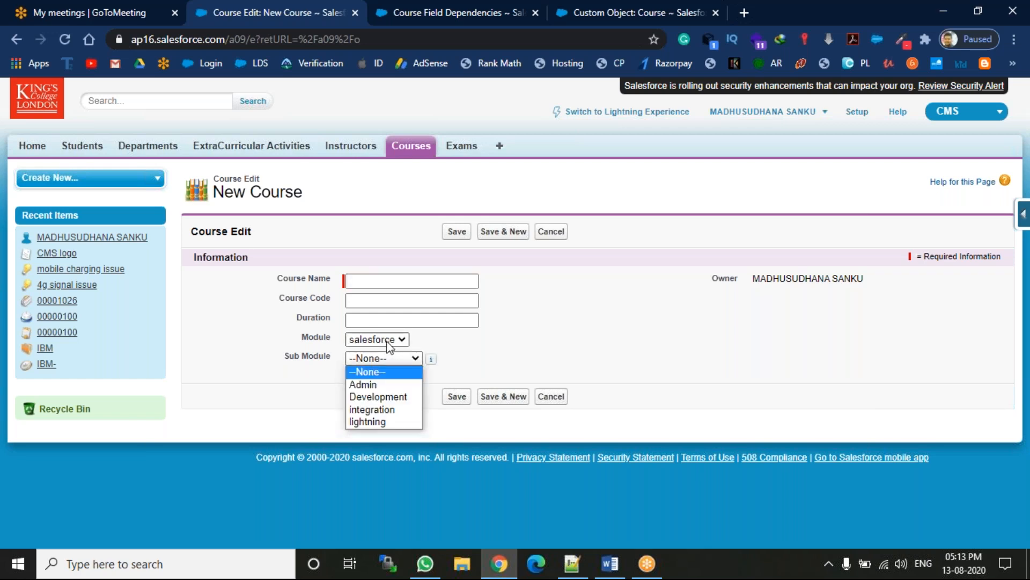
click(387, 340)
click(389, 376)
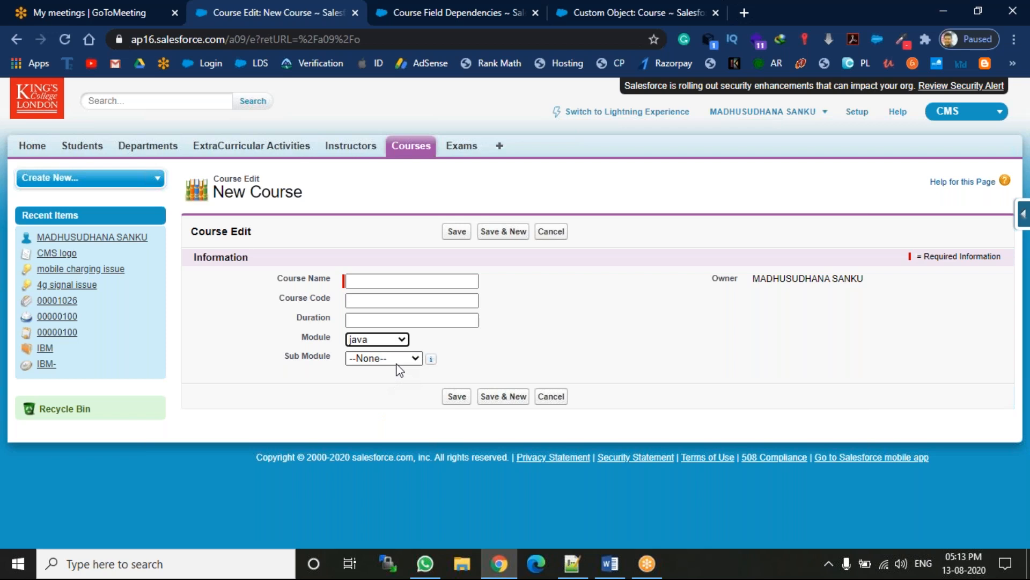
click(398, 360)
Step: Set the new course's Module to SAP and inspect the Sub Module options offered for it
click(388, 344)
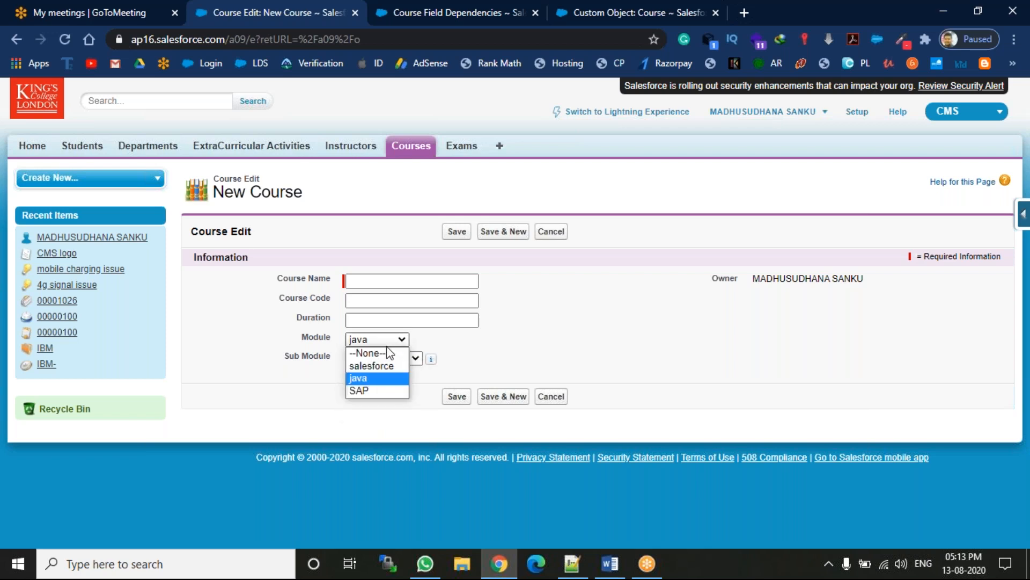
click(382, 386)
click(412, 362)
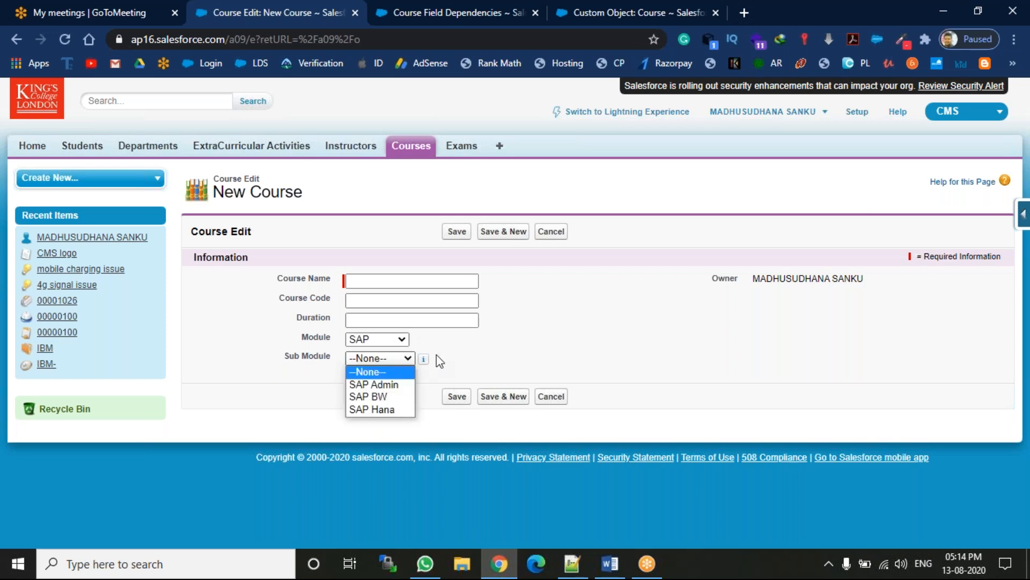
click(487, 358)
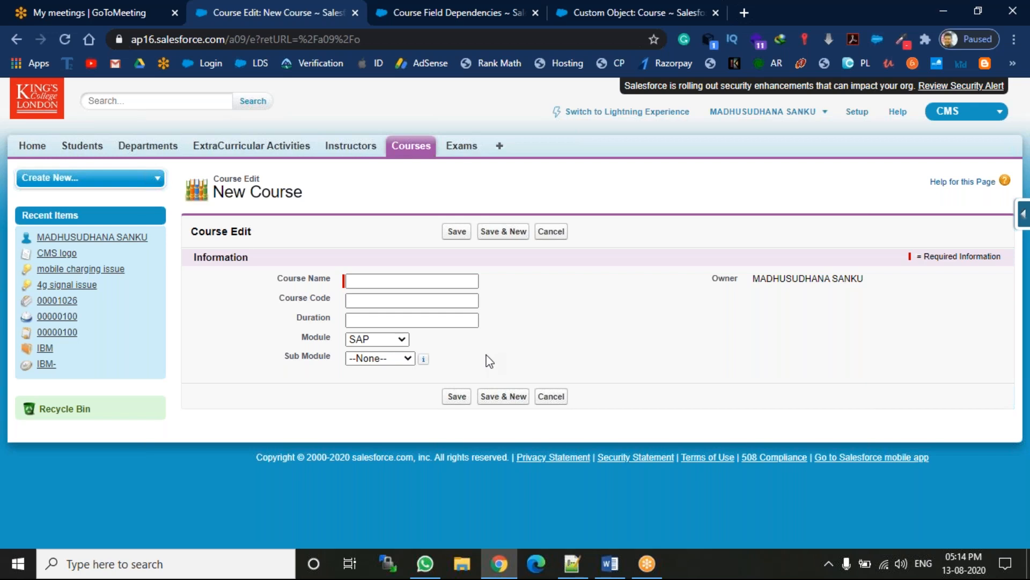
Step: Switch to Notepad++ and insert a block of blank lines below the Sub Module list, returning the cursor to line 86
click(575, 561)
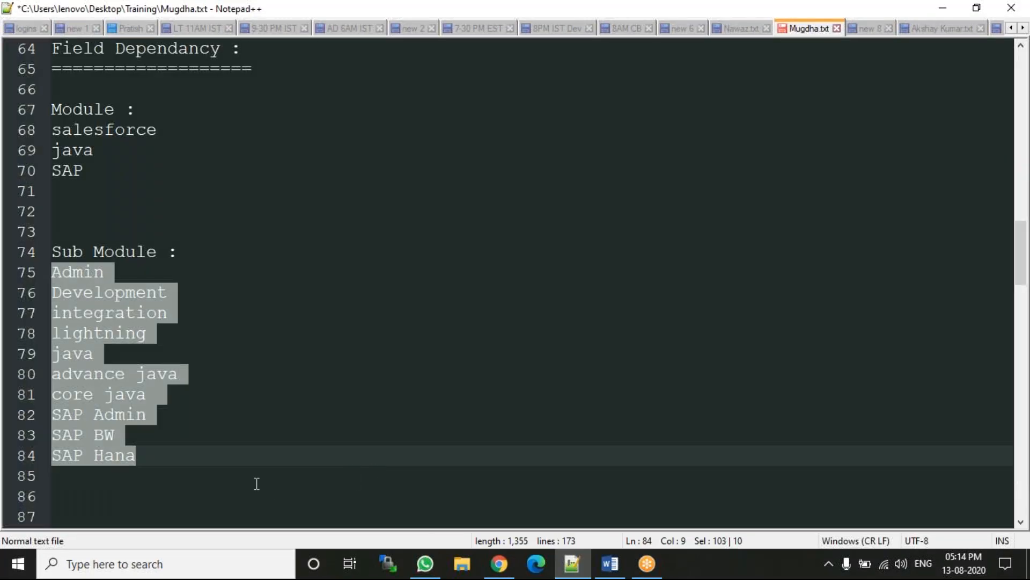
click(257, 483)
key(Return)
key(Return)
key(Return)
key(Return)
key(Return)
key(Return)
key(Return)
key(Return)
key(Return)
key(Return)
key(Return)
key(Return)
key(Return)
key(Return)
key(Return)
key(Return)
key(Return)
key(Return)
key(Return)
key(Return)
key(Return)
key(Up)
key(Up)
key(Up)
key(Up)
key(Up)
key(Up)
key(Up)
key(Up)
key(Up)
key(Up)
key(Up)
key(Up)
key(Up)
key(Up)
key(Up)
key(Up)
key(Up)
key(Up)
key(Up)
key(Up)
key(Up)
key(Up)
key(Up)
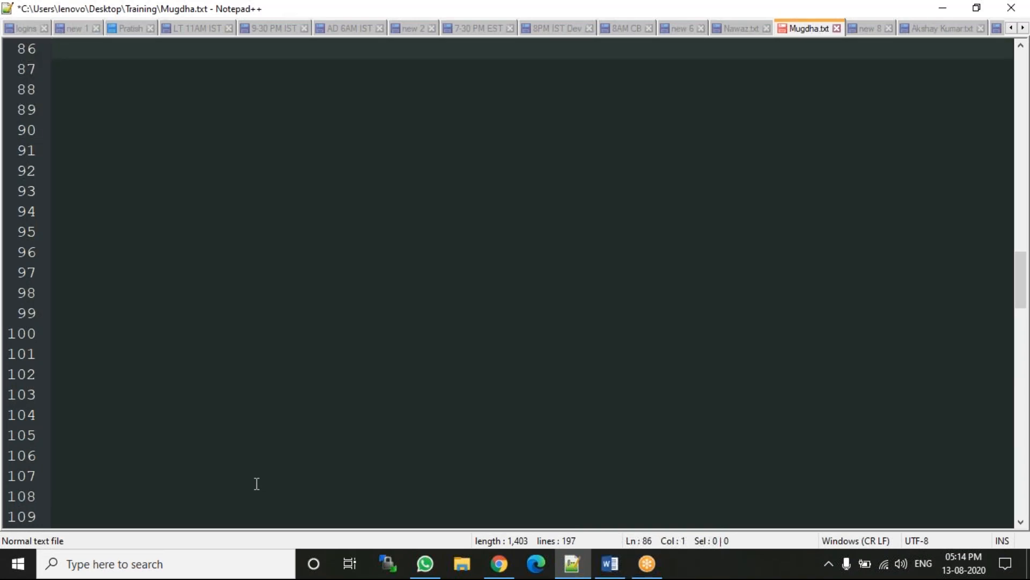
Step: Add the heading "Field Track History :" underlined with a row of equals signs, followed by blank space
text(Field Track Histroty)
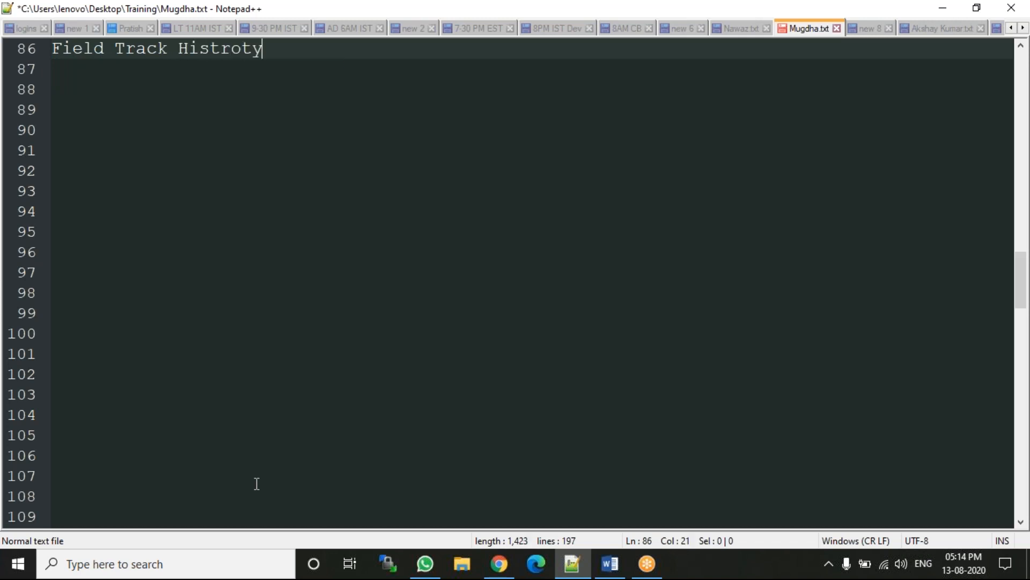
key(BackSpace)
key(BackSpace)
key(BackSpace)
key(BackSpace)
text(ory :)
key(Return)
text(=====================)
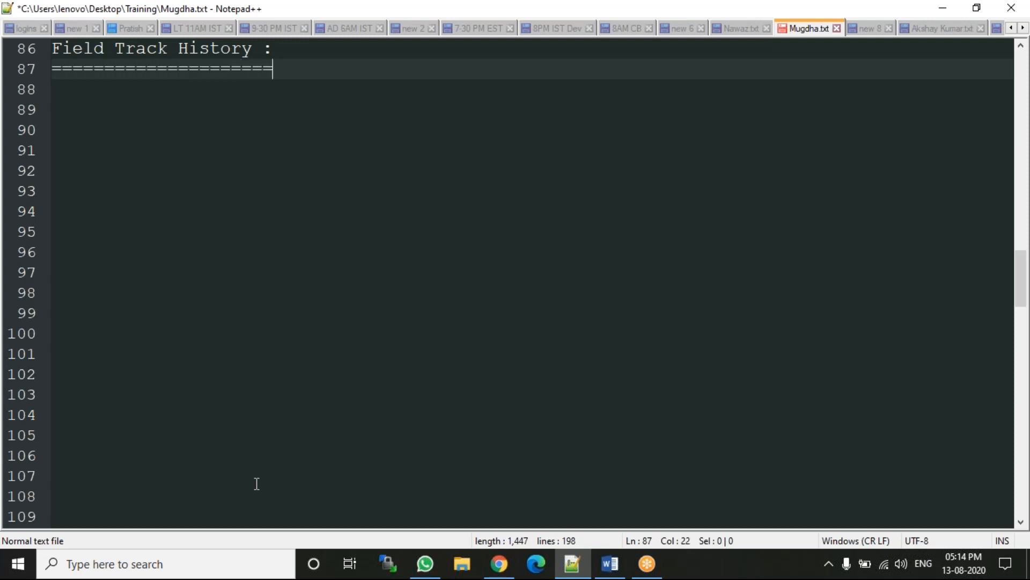
key(Return)
key(Return)
Step: Switch to Chrome and give the new course the Course Name IT and Course Code 663
click(499, 564)
click(372, 283)
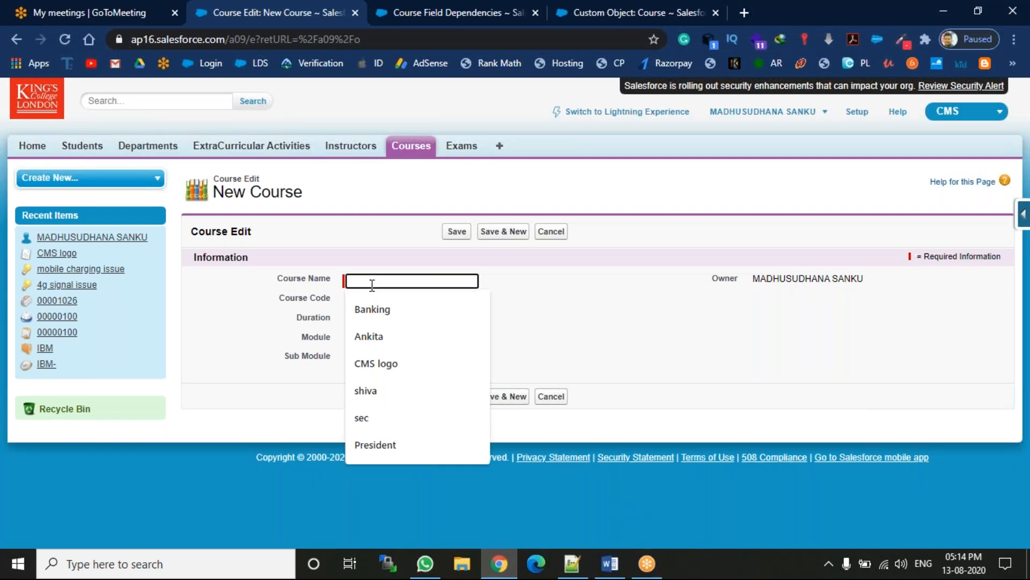
text(IT)
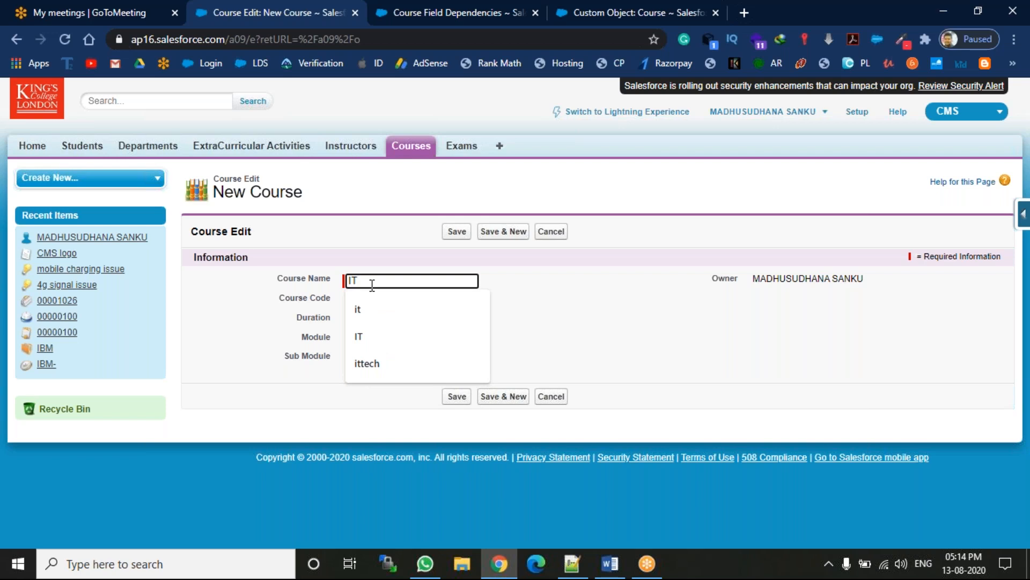
click(549, 311)
click(398, 301)
text(663)
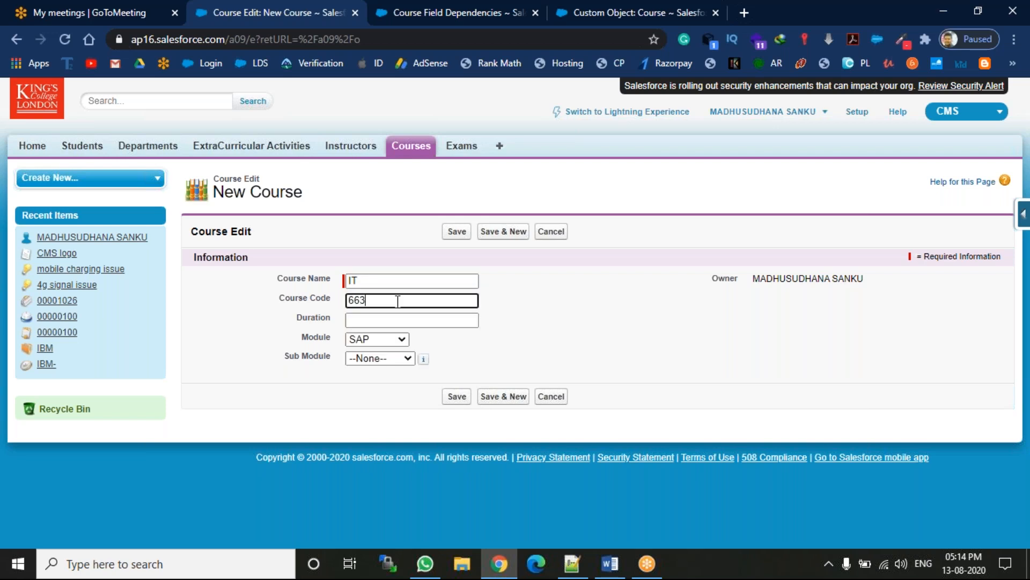
Step: Set the course's Duration to 13 and Sub Module to SAP Admin, and save the record
click(379, 321)
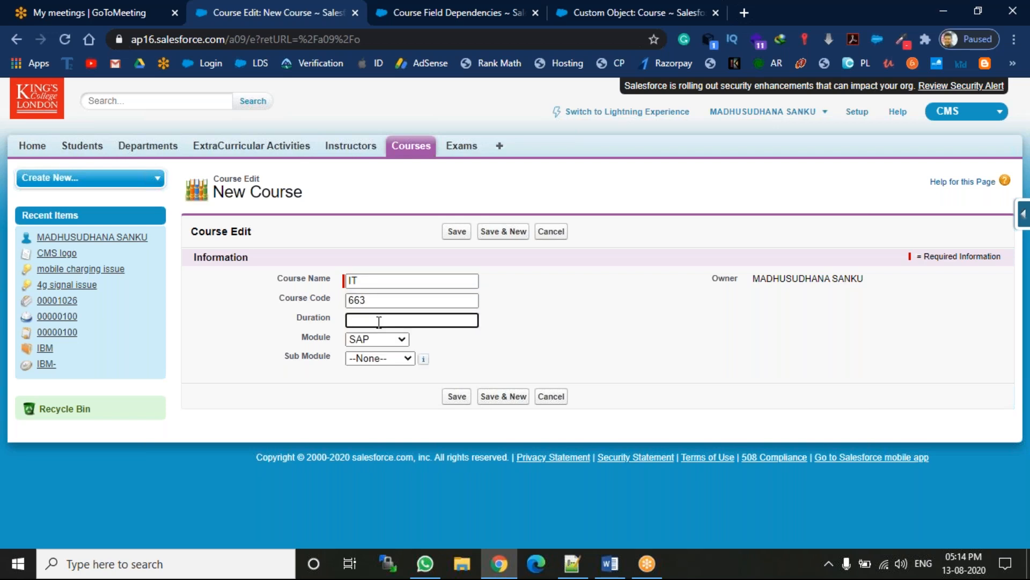
text(13)
click(386, 359)
click(376, 382)
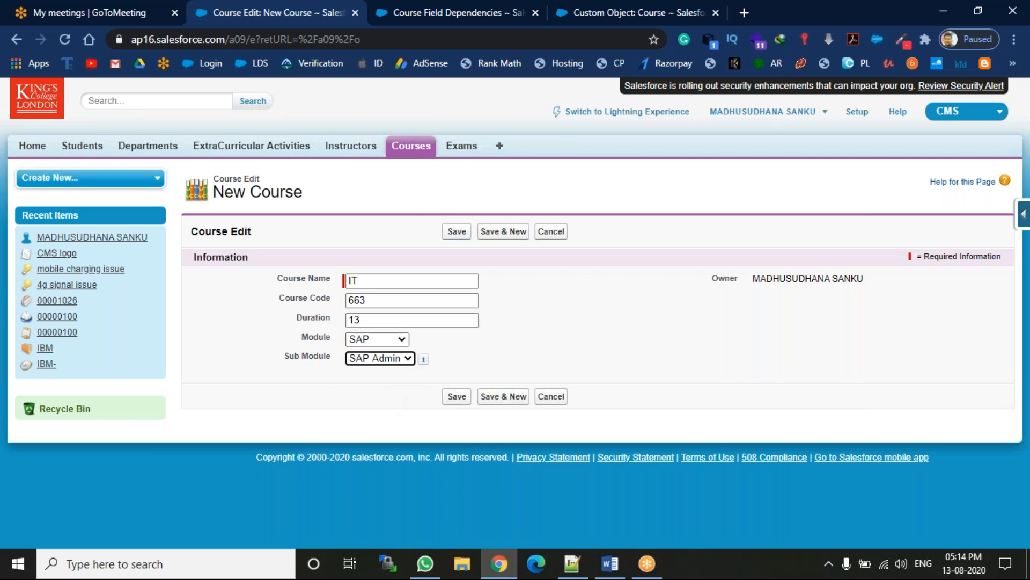
click(457, 231)
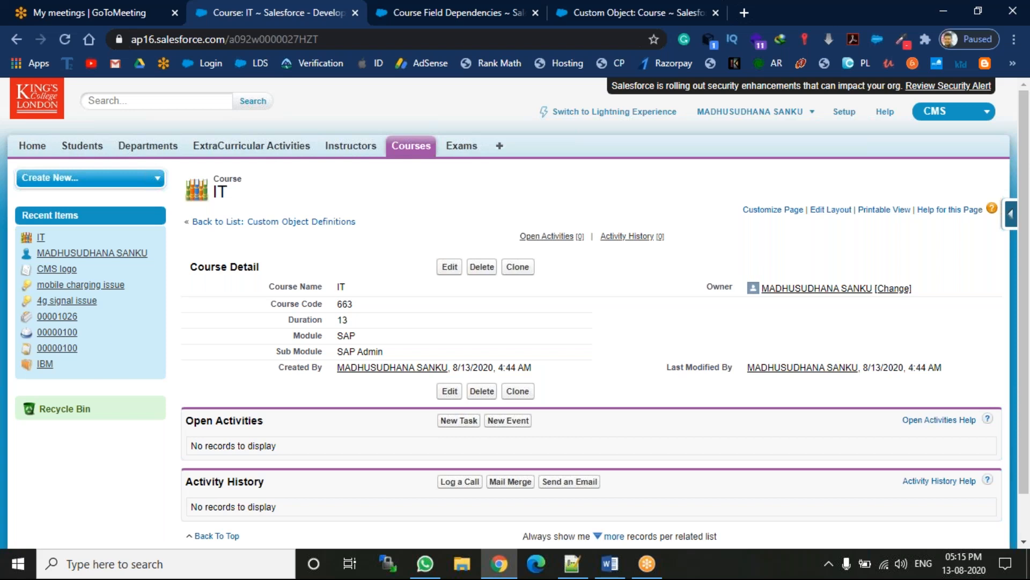
Step: Switch to Notepad++ and write "1. check object level access" under the Field Track History heading
click(572, 564)
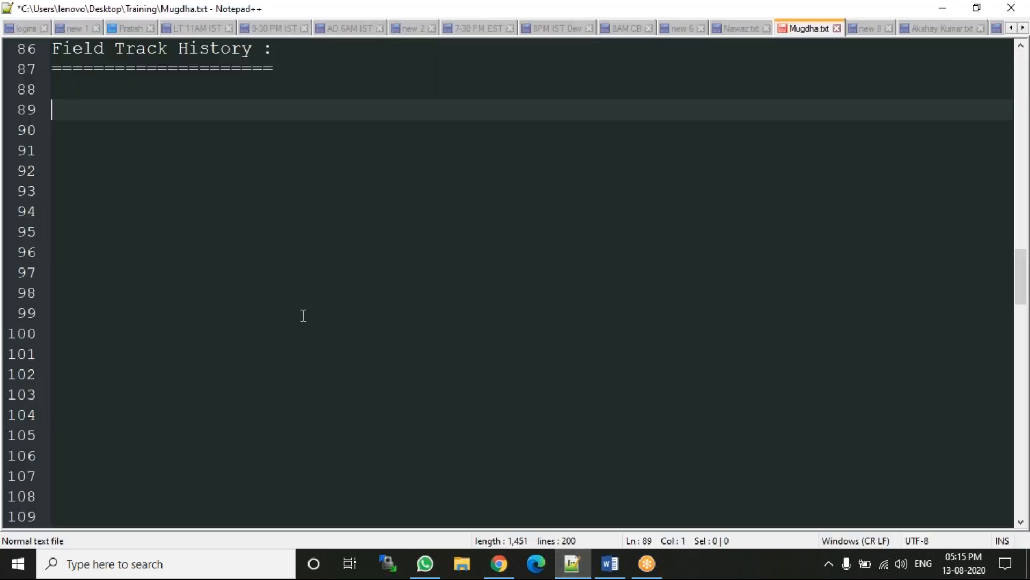
text(1. check )
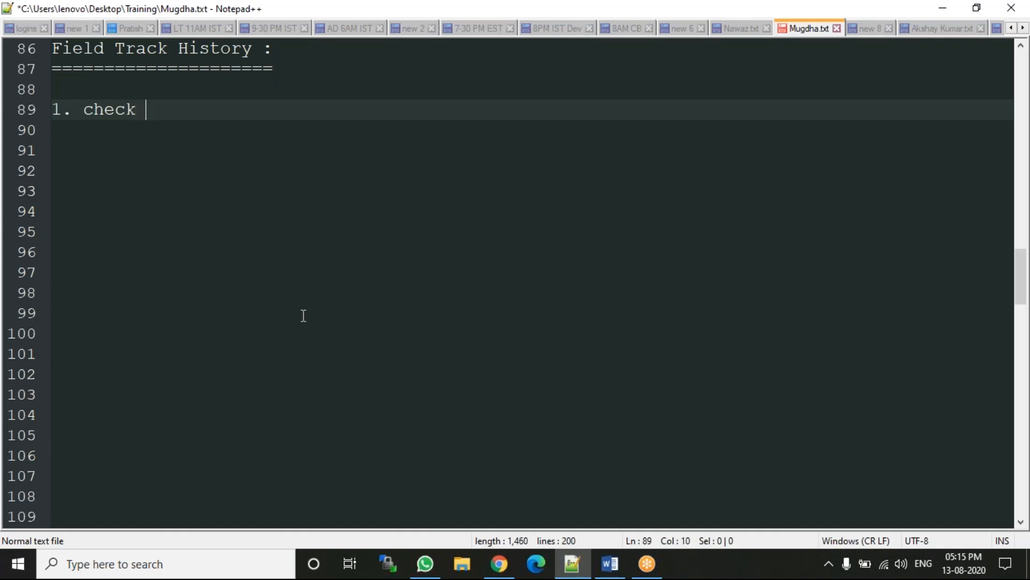
text(object)
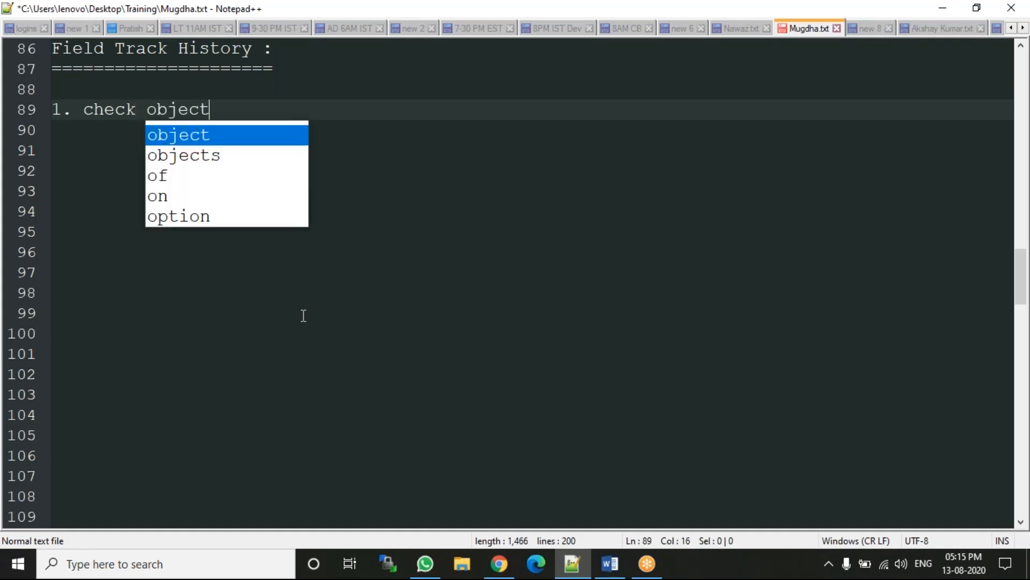
text( level a)
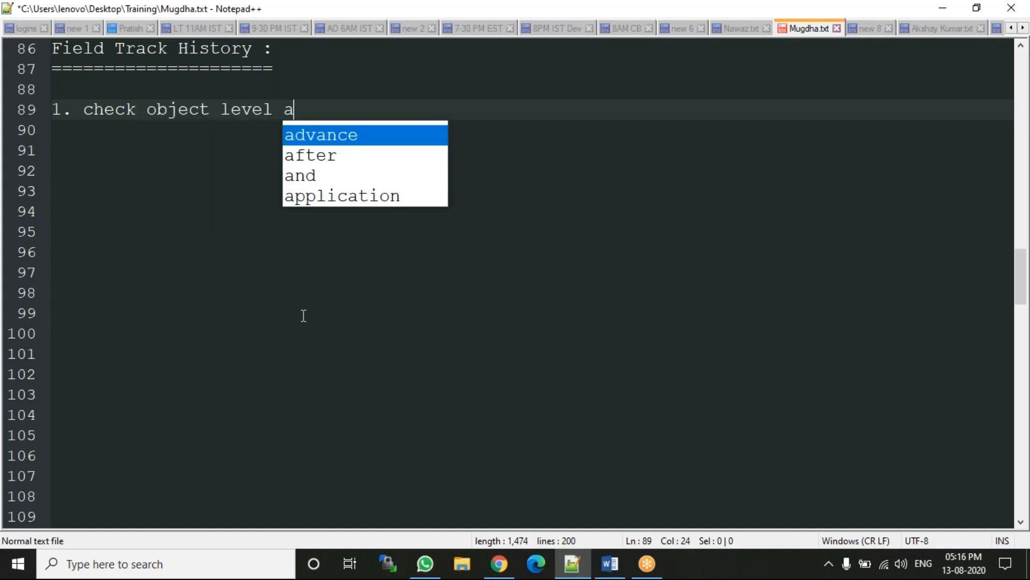
text(ccess)
key(Return)
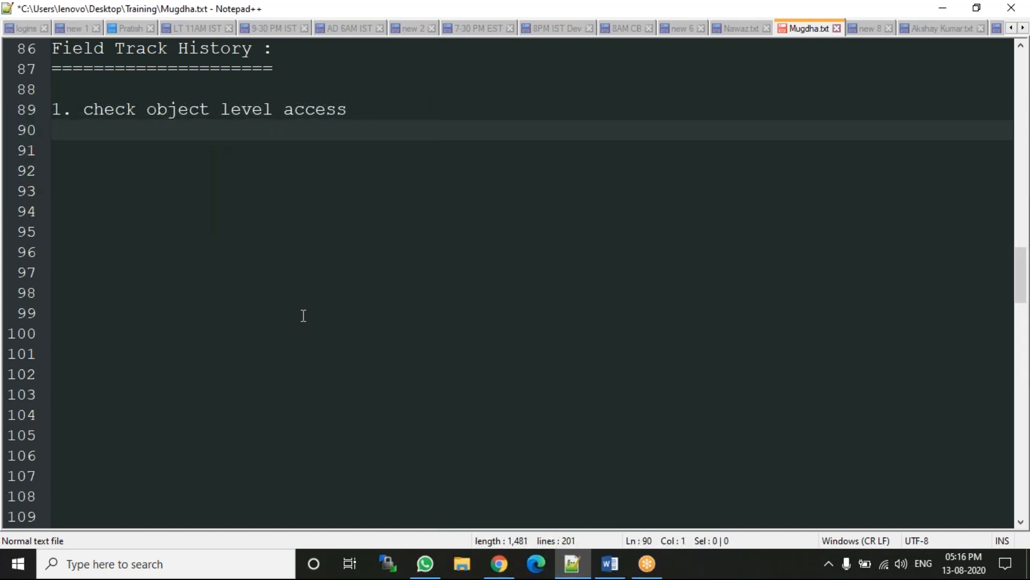
Step: Add the second note line "2. select what are the fields need to track"
text(2. )
text(slect)
key(BackSpace)
key(BackSpace)
key(BackSpace)
key(BackSpace)
text(elect )
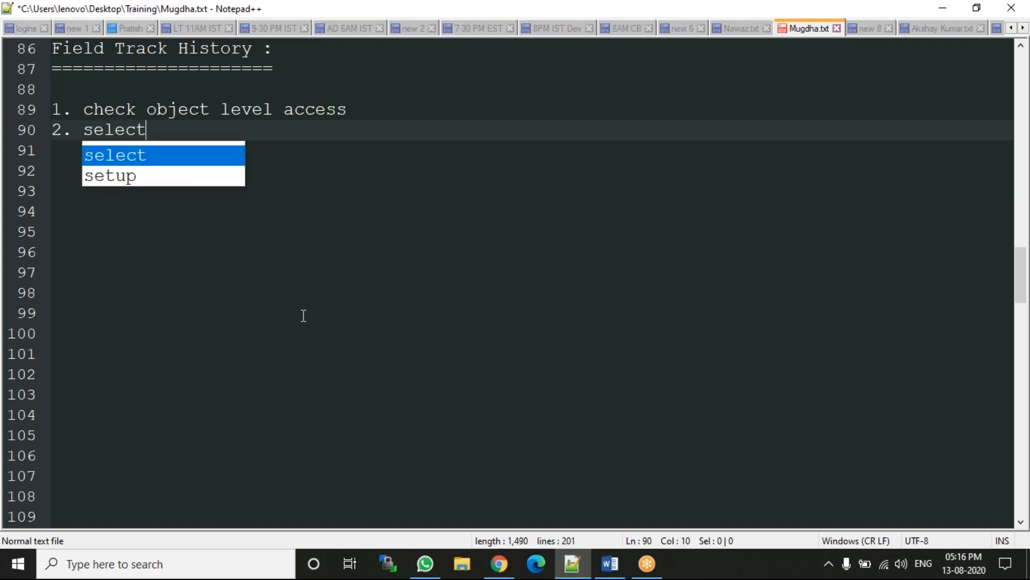
text(what )
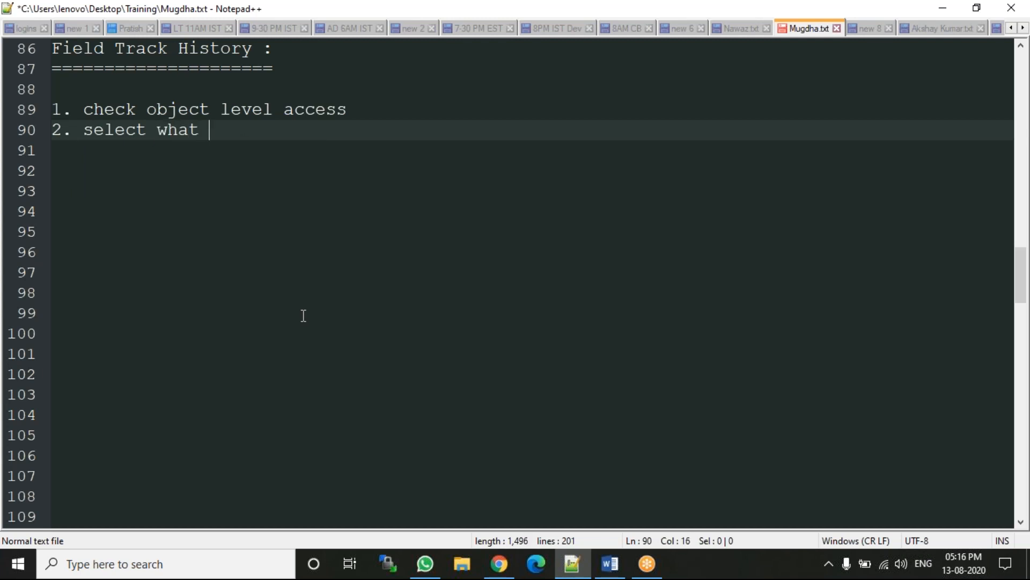
text(are the fields )
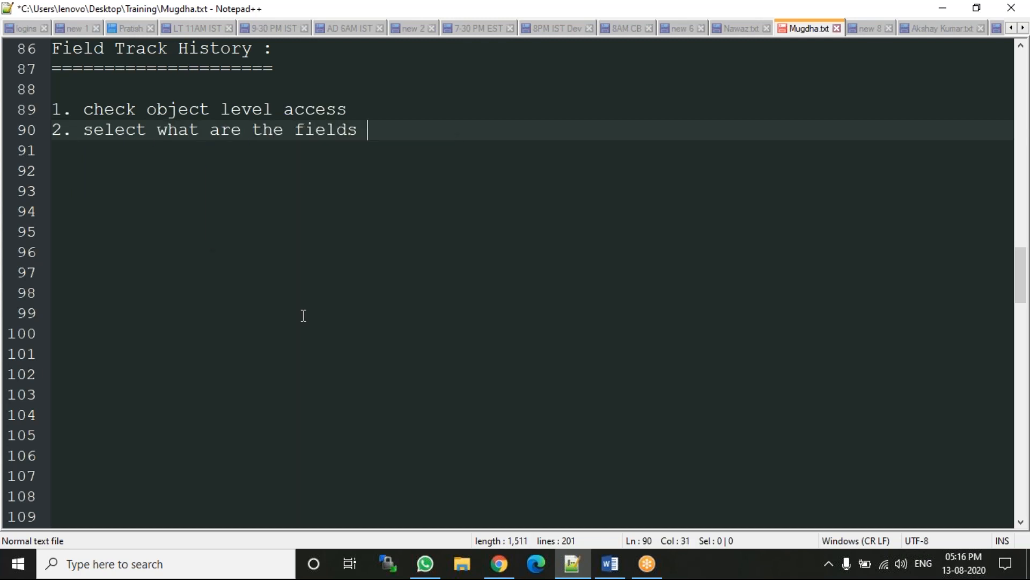
text(need to track)
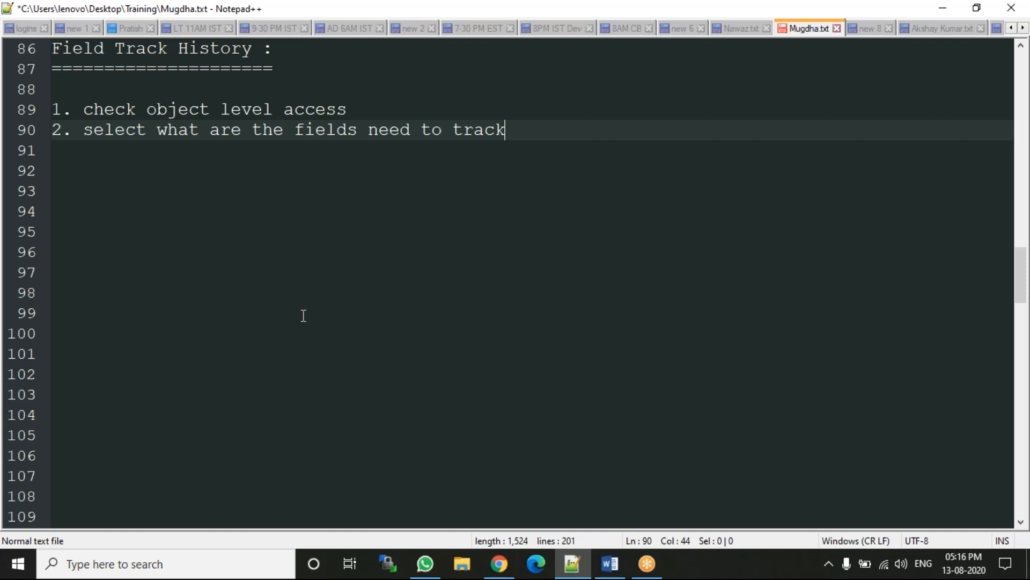
key(Return)
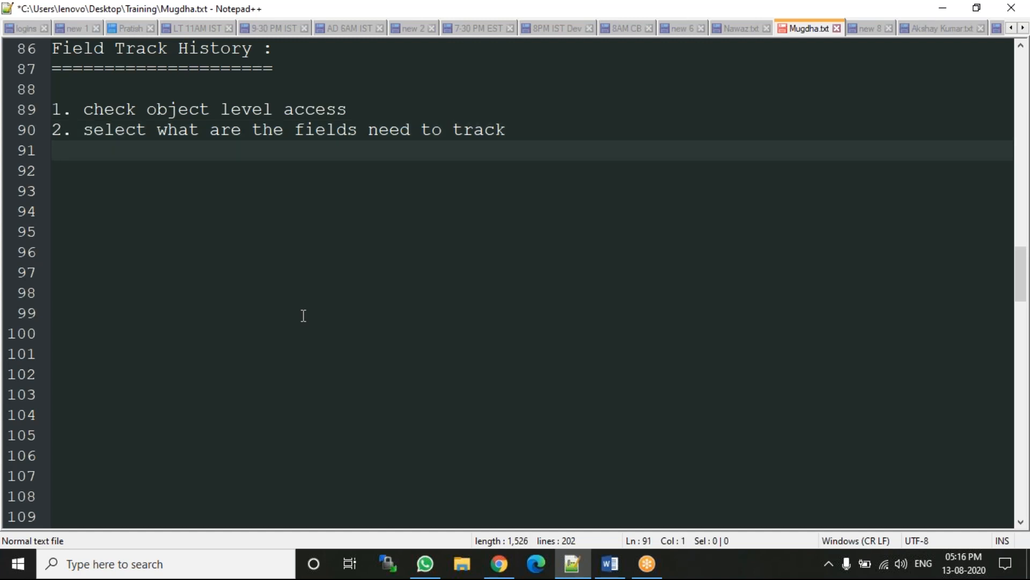
Step: Add the third note line "3. add the history layout to the related list"
text(3. a)
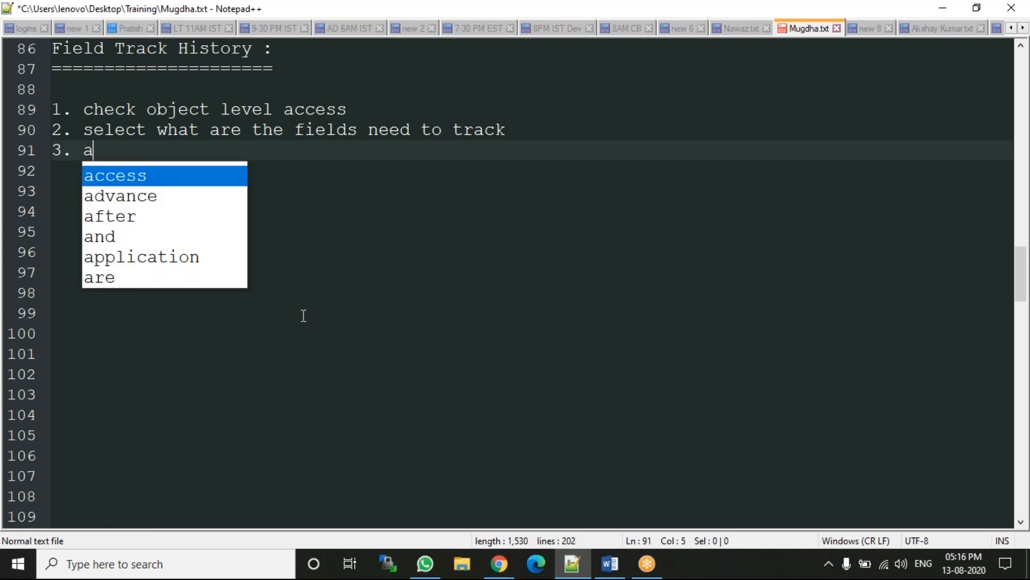
text(dd the )
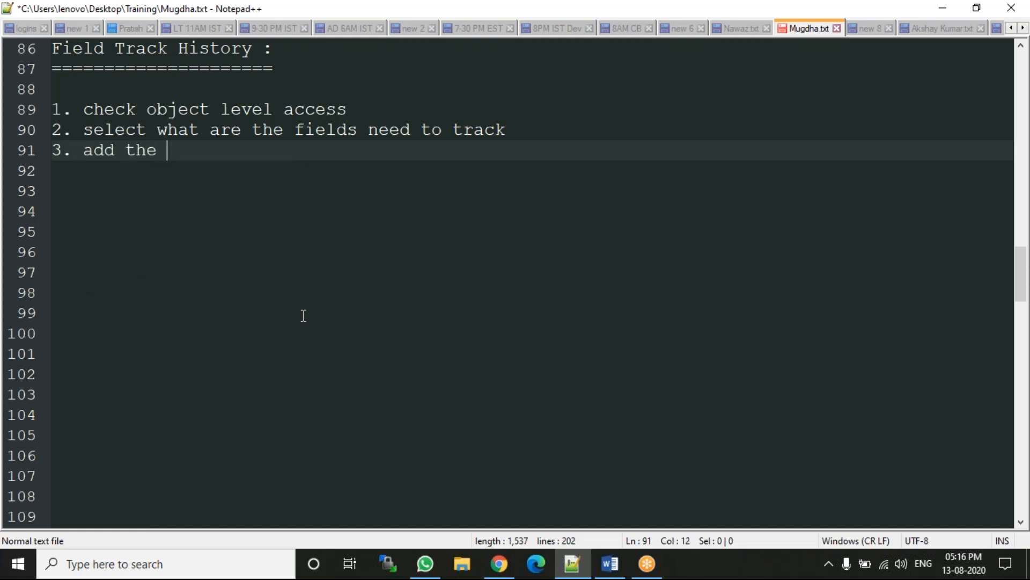
text(his)
text(tory layou)
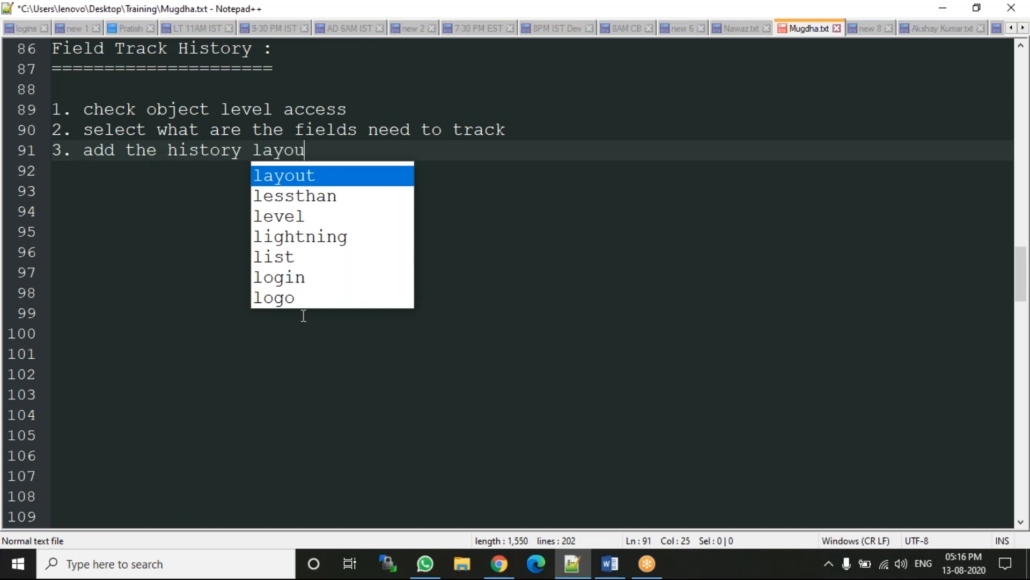
text(t to the )
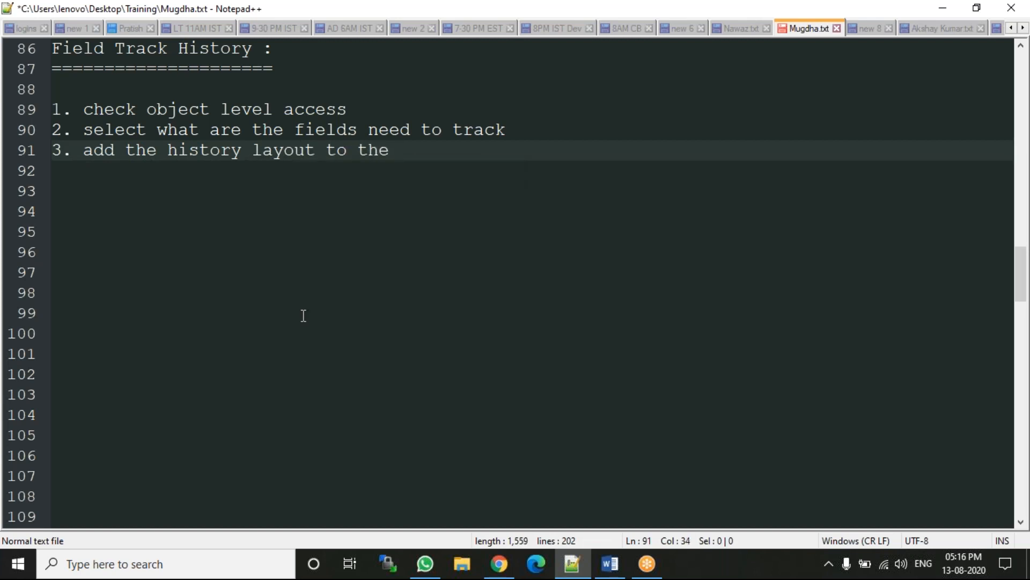
text(re)
text(la)
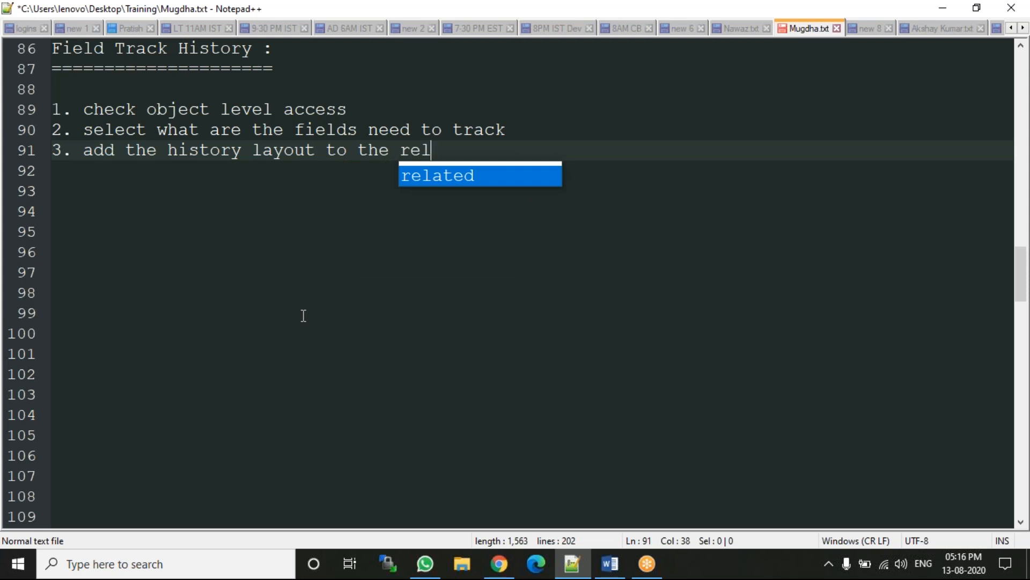
key(Return)
text(list)
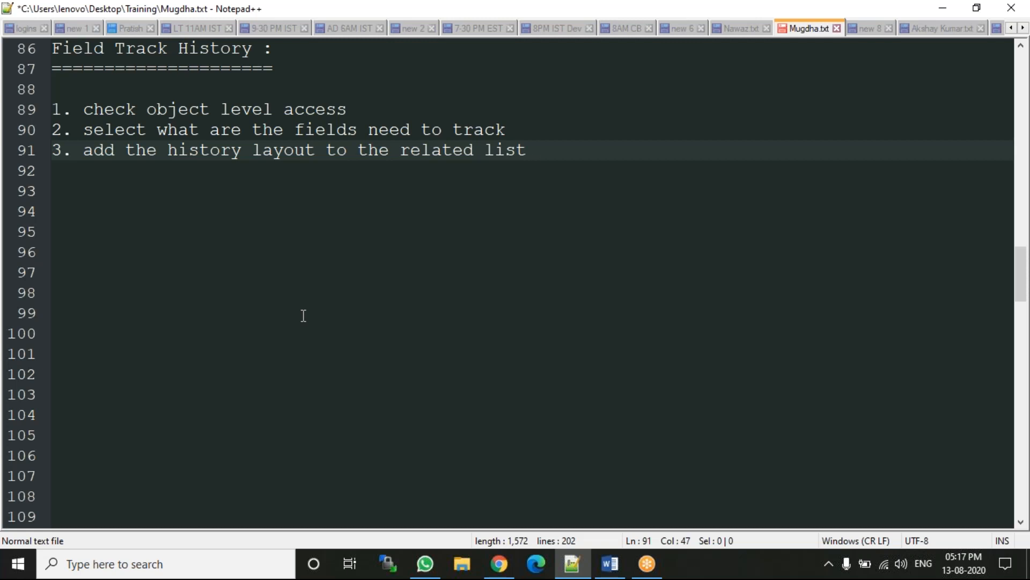
Step: Switch to Chrome and open the Course custom object's definition from the IT course record
click(502, 570)
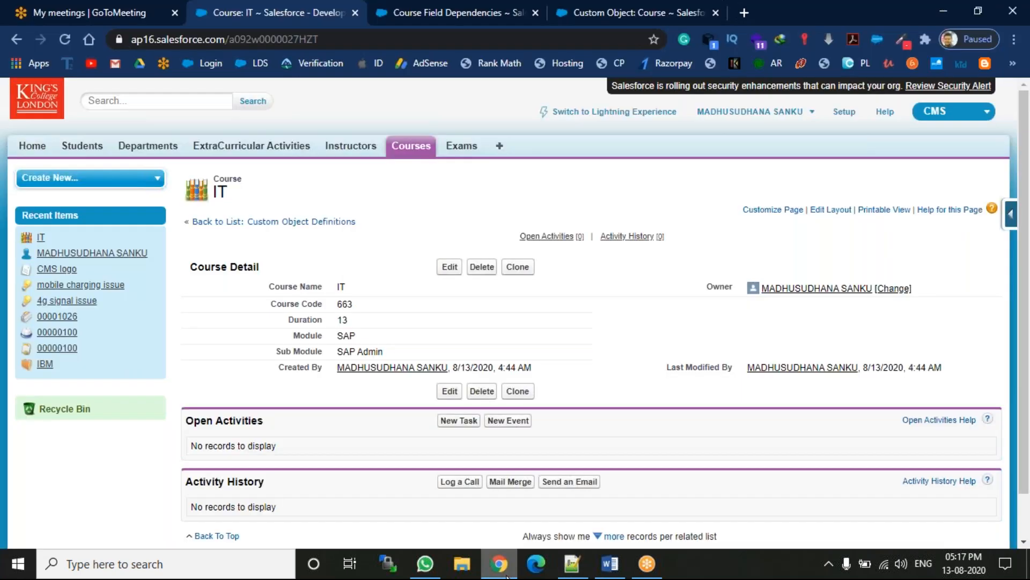
click(1009, 217)
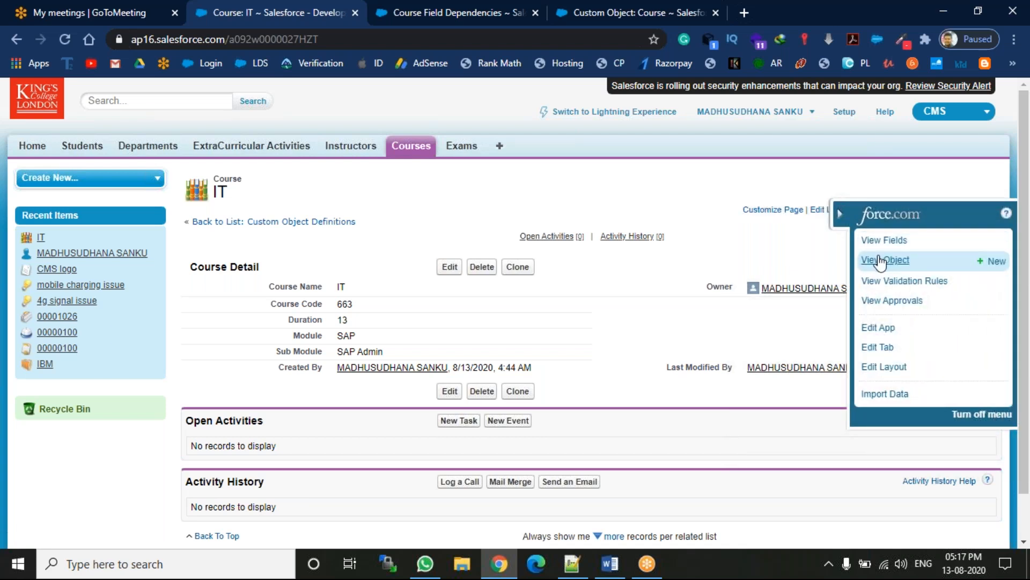
click(881, 261)
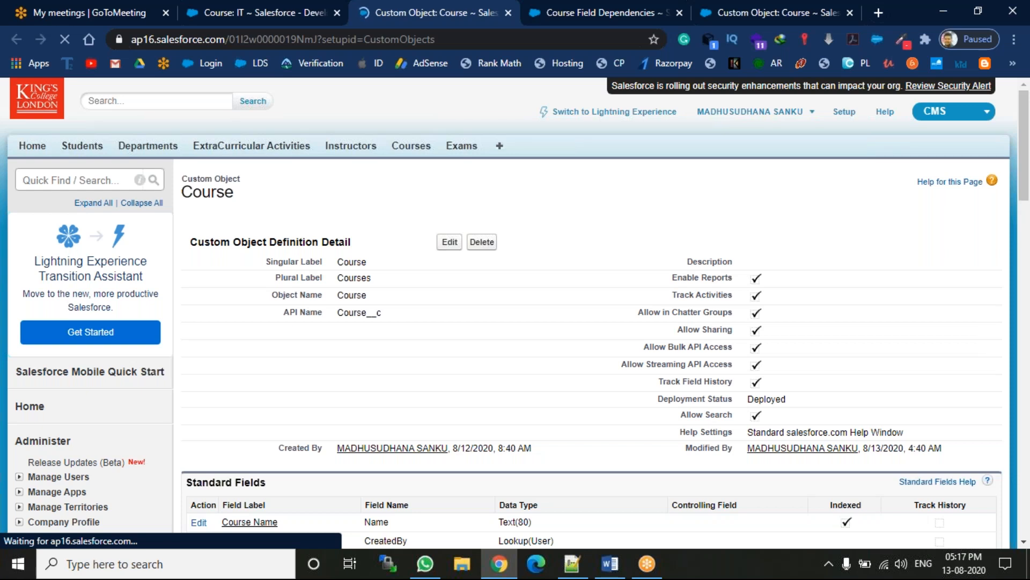
Step: Examine the Track Field History setting and the history tracking option for the Course object's custom fields
drag(659, 382, 729, 377)
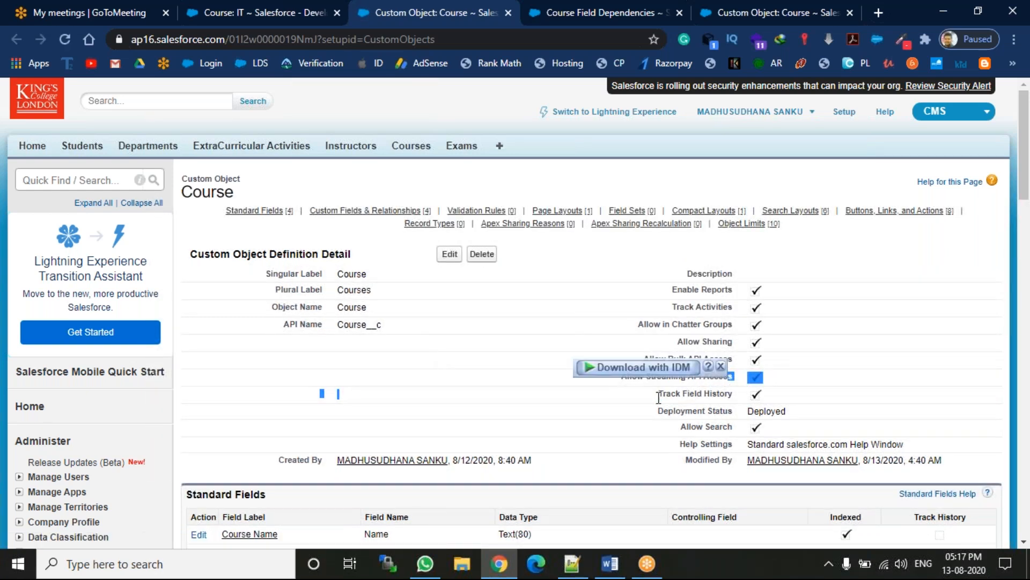
click(727, 398)
drag(738, 402, 662, 393)
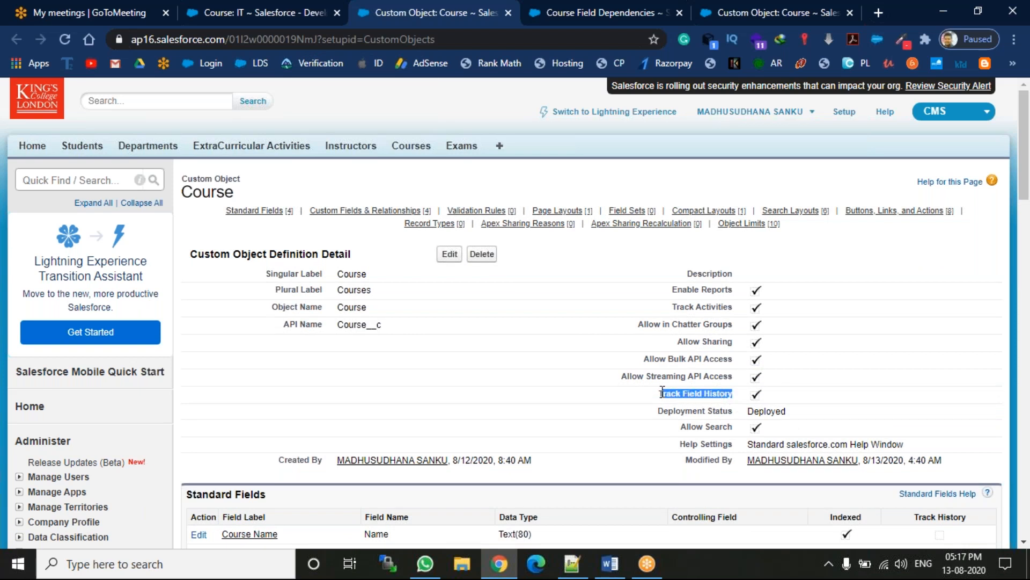
scroll(1025, 161, down, 3)
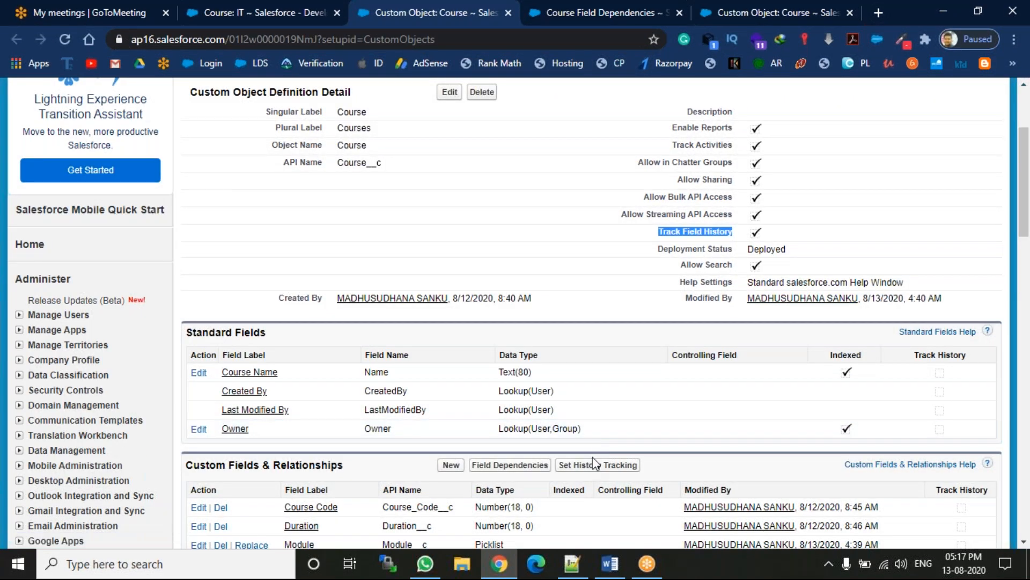
click(589, 474)
Step: Disable Track Field History on the Course object, save it and check the custom fields section
click(450, 92)
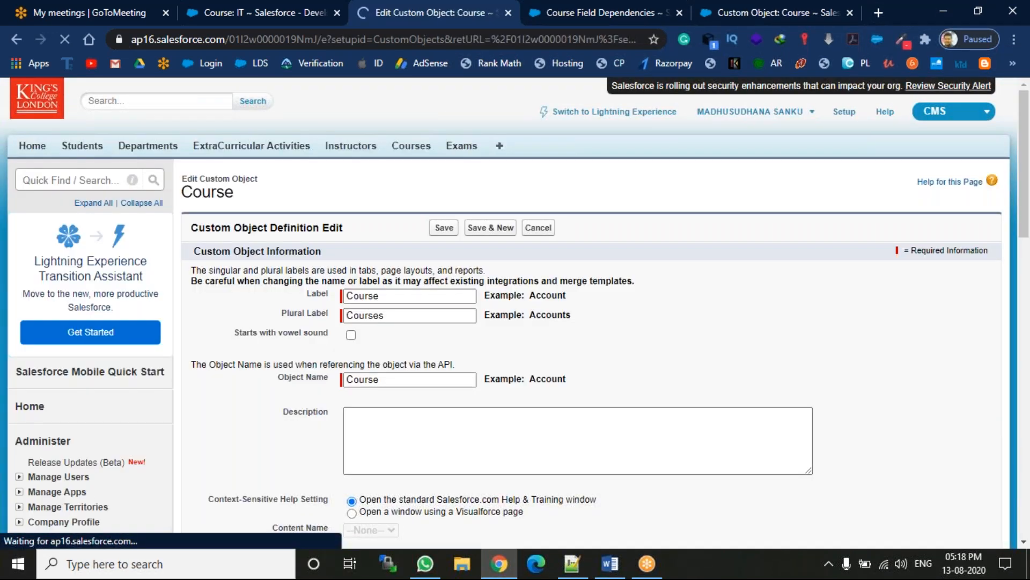
scroll(974, 254, down, 5)
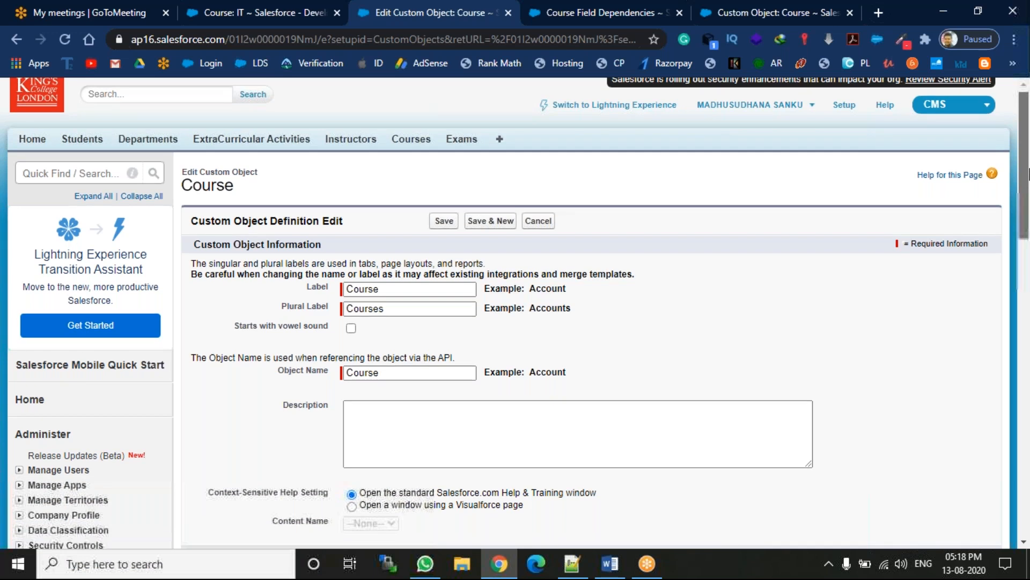
click(199, 406)
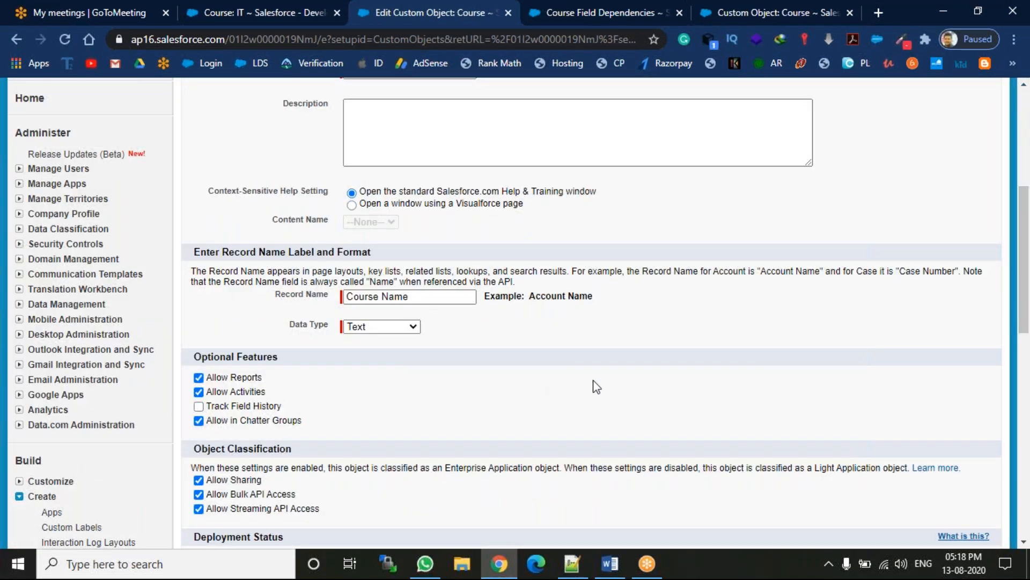
scroll(975, 193, up, 6)
click(443, 230)
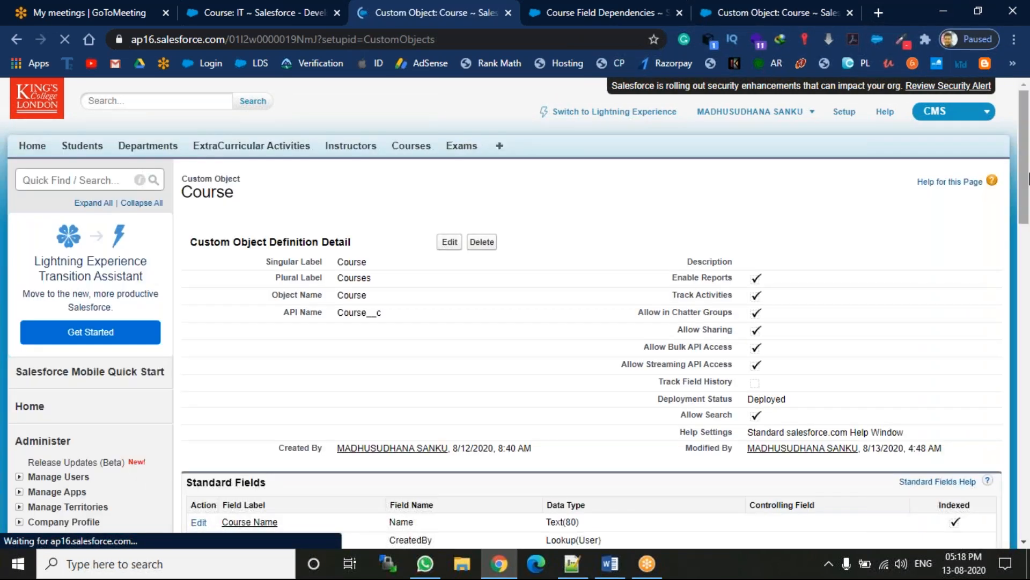
scroll(588, 392, down, 3)
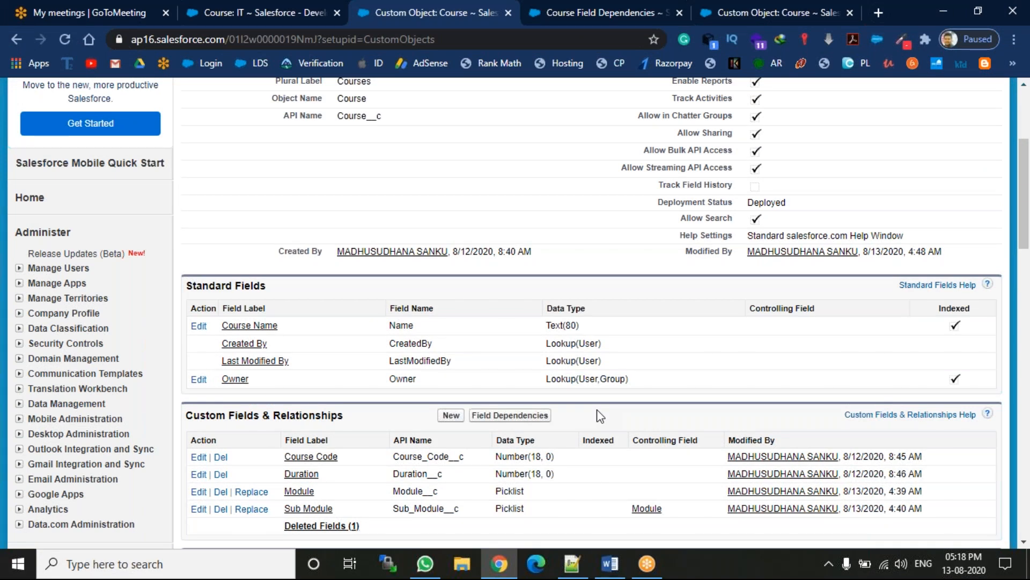
Step: Enable the Track Field History optional feature on the Course object and save the definition
drag(1028, 169, 1029, 88)
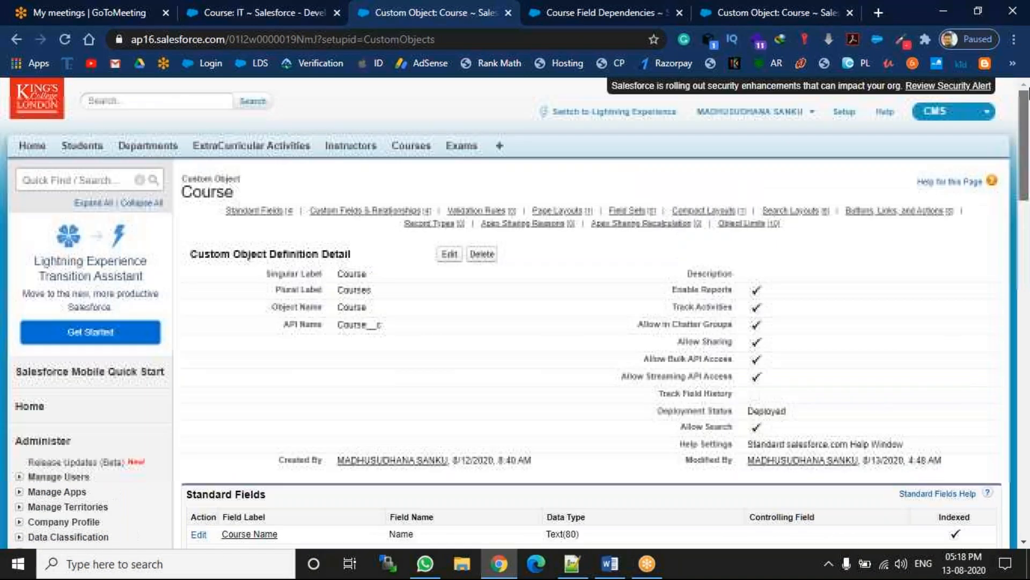
click(449, 256)
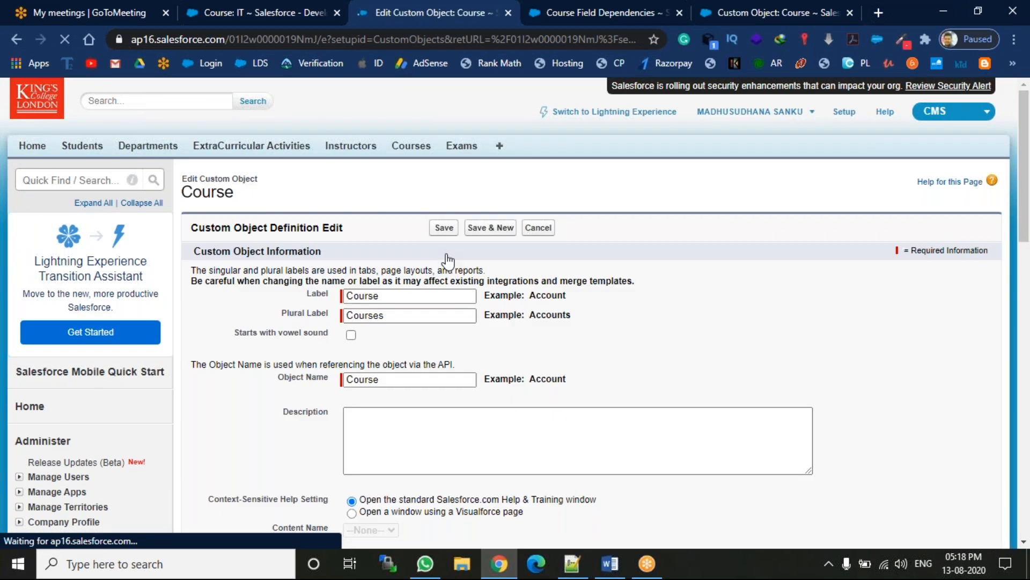
drag(1028, 166, 954, 290)
click(239, 334)
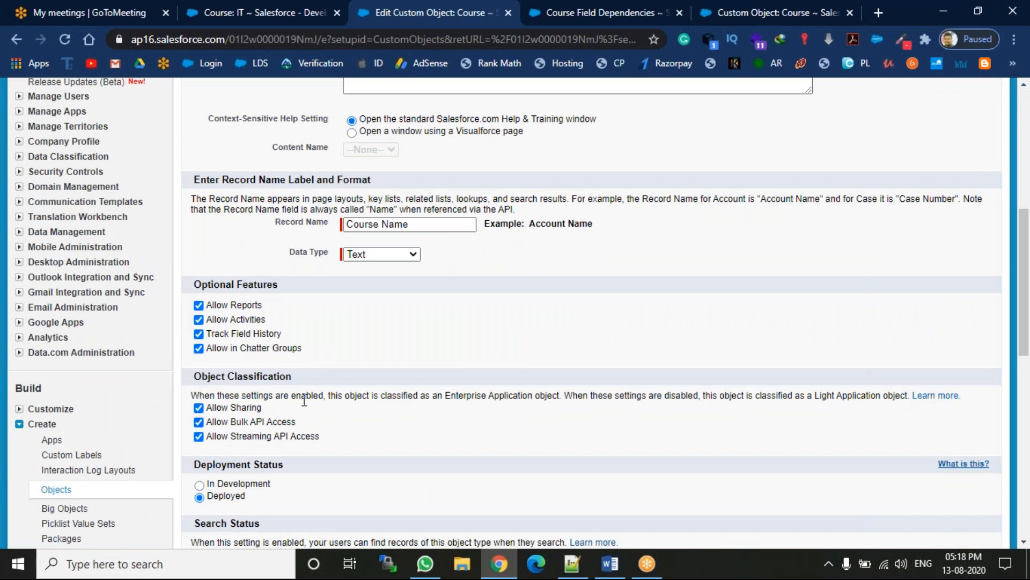
scroll(549, 271, up, 7)
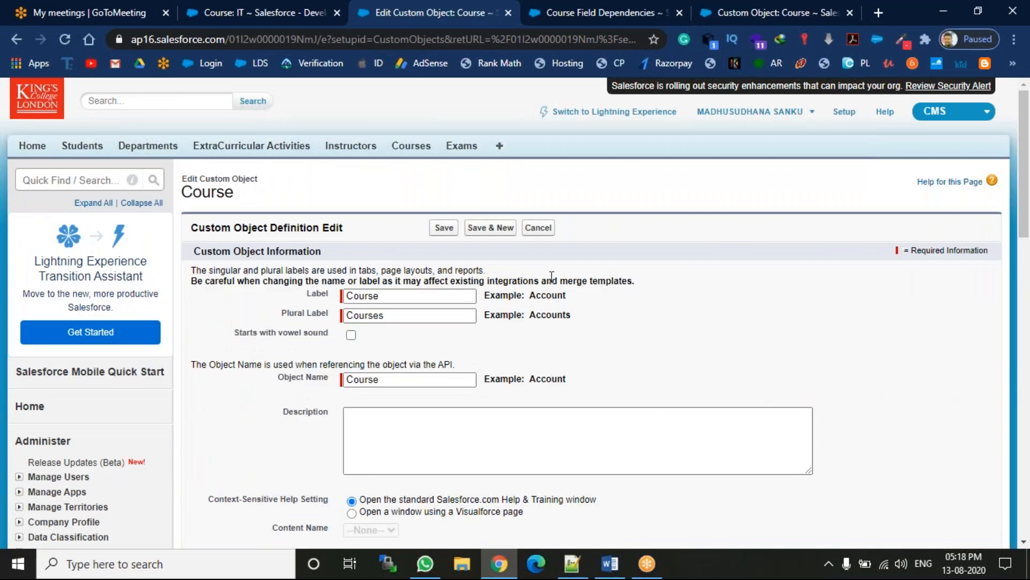
click(444, 228)
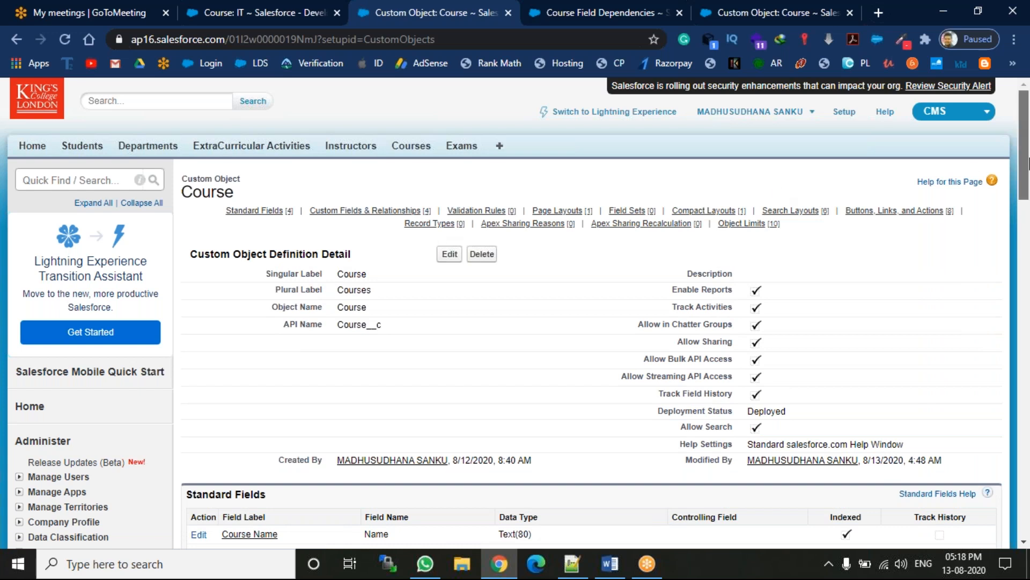
Step: Set history tracking for the Course object's Module and Sub Module fields and save
scroll(1029, 247, down, 5)
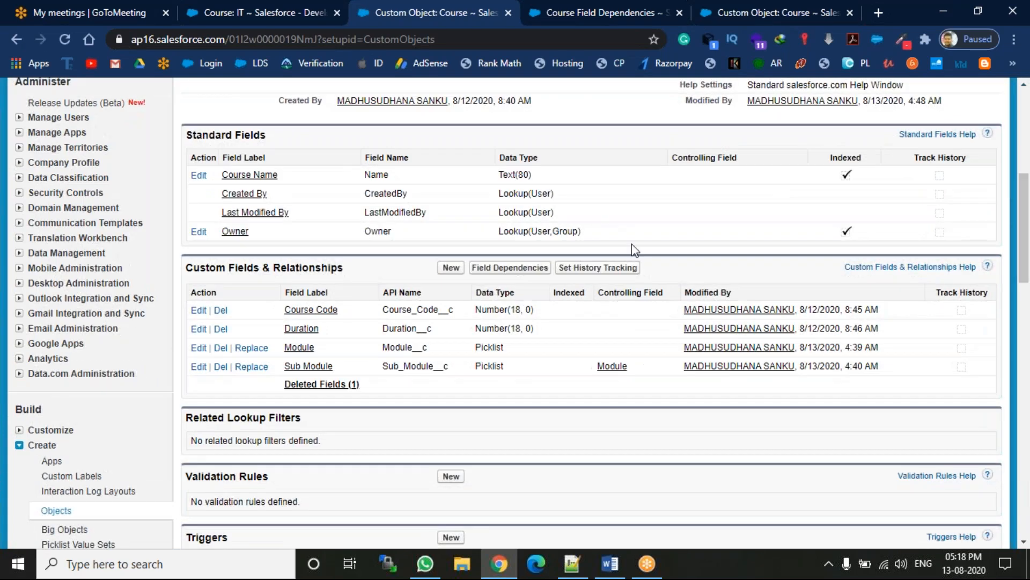
click(590, 273)
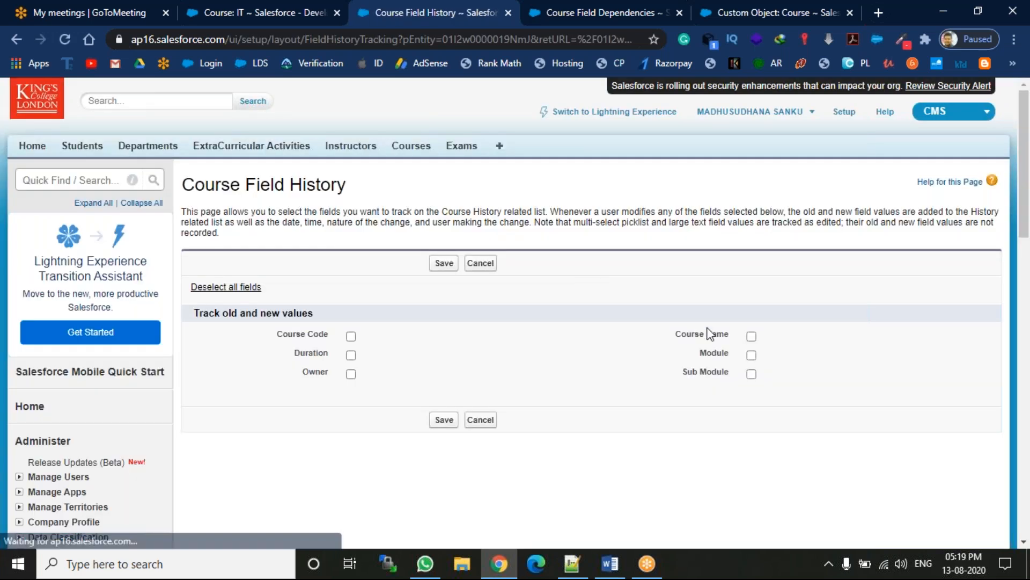
click(751, 355)
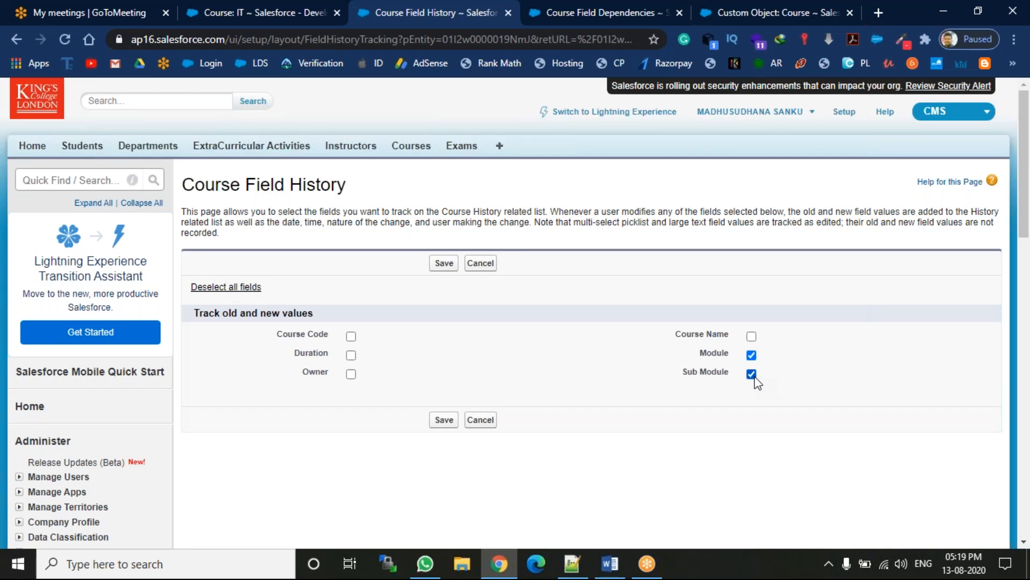
click(439, 264)
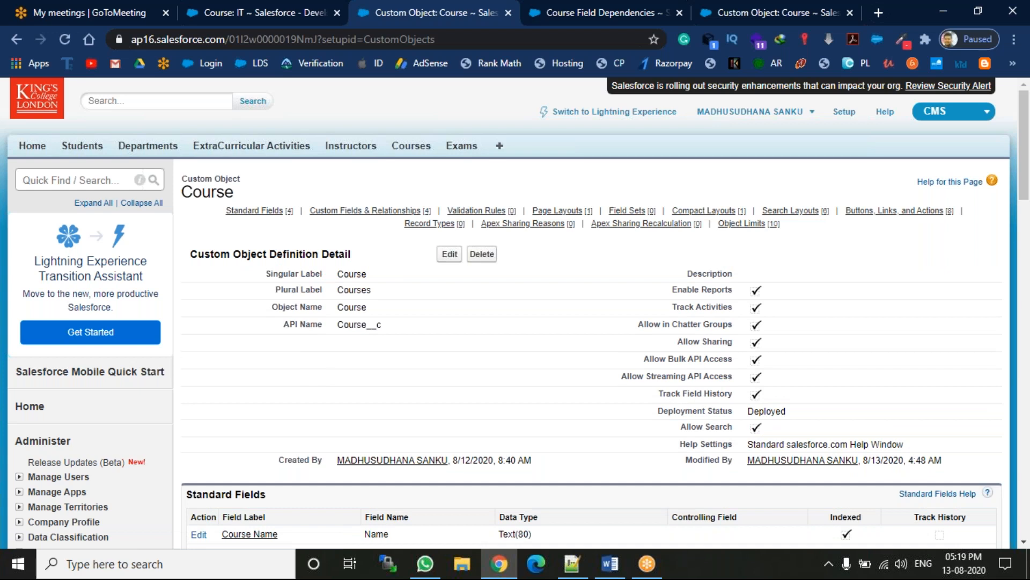
Step: Close all the browser tabs except the last Custom Object: Course page
right_click(408, 15)
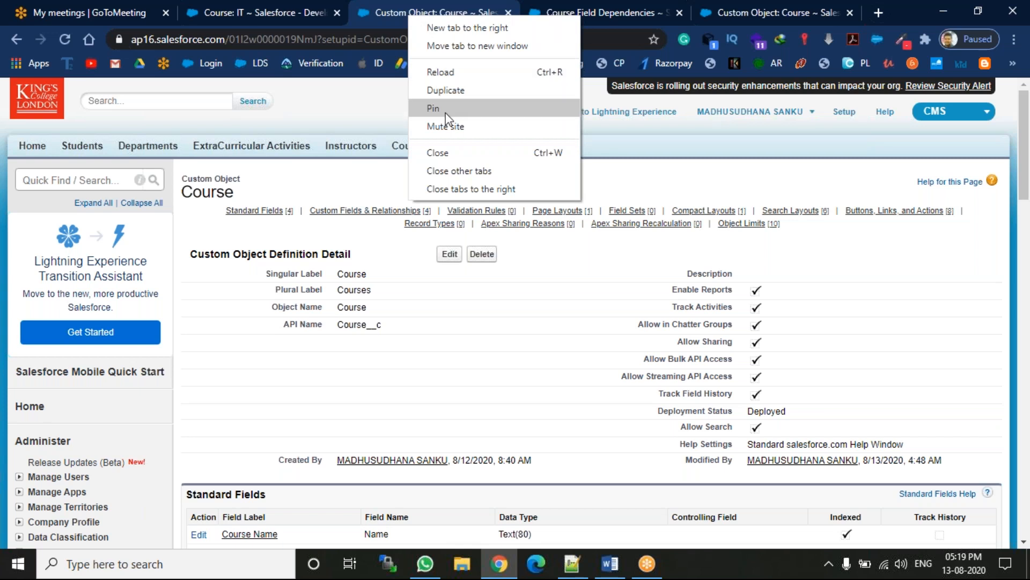
click(449, 155)
right_click(406, 18)
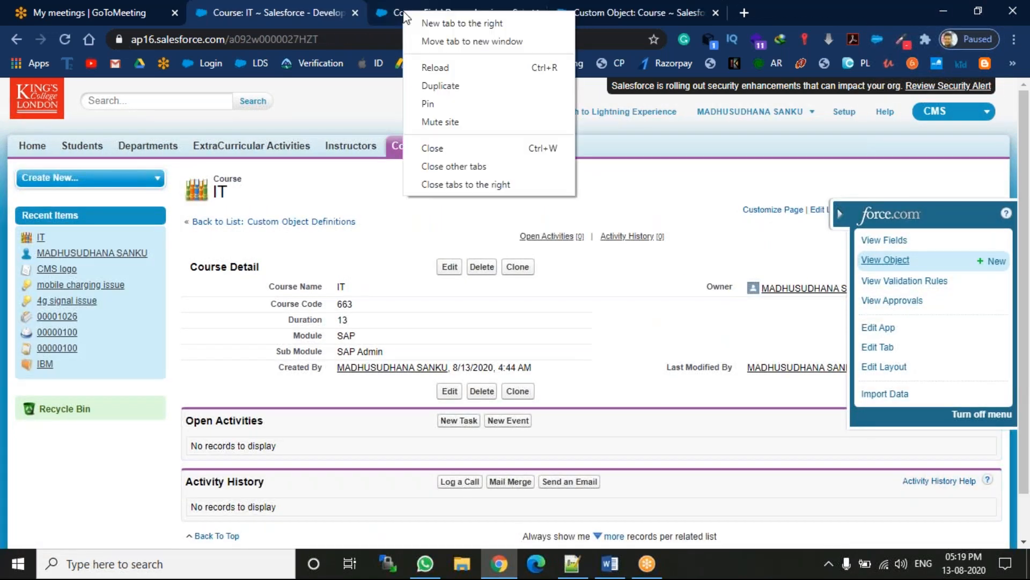
click(449, 148)
right_click(423, 20)
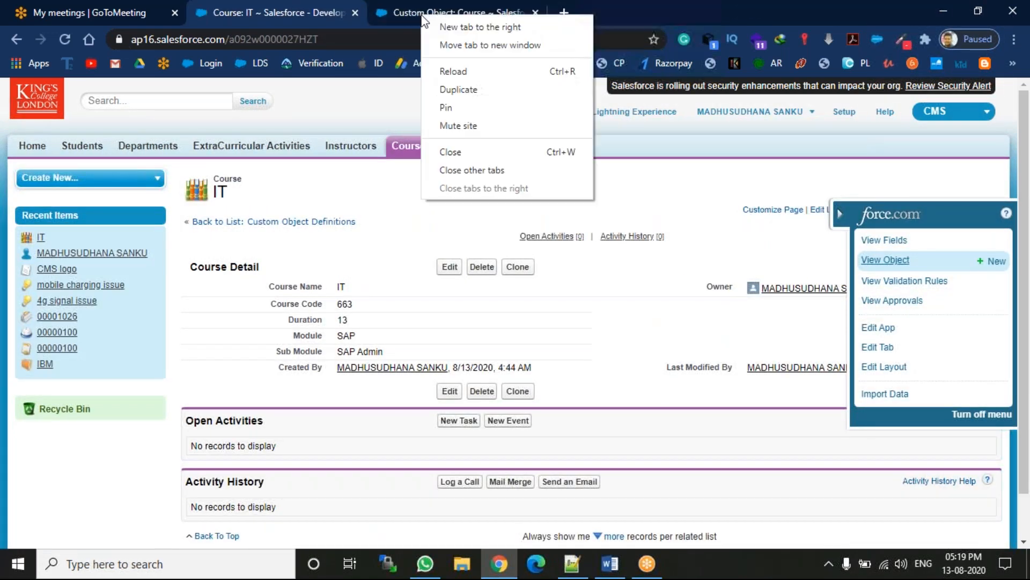
click(472, 168)
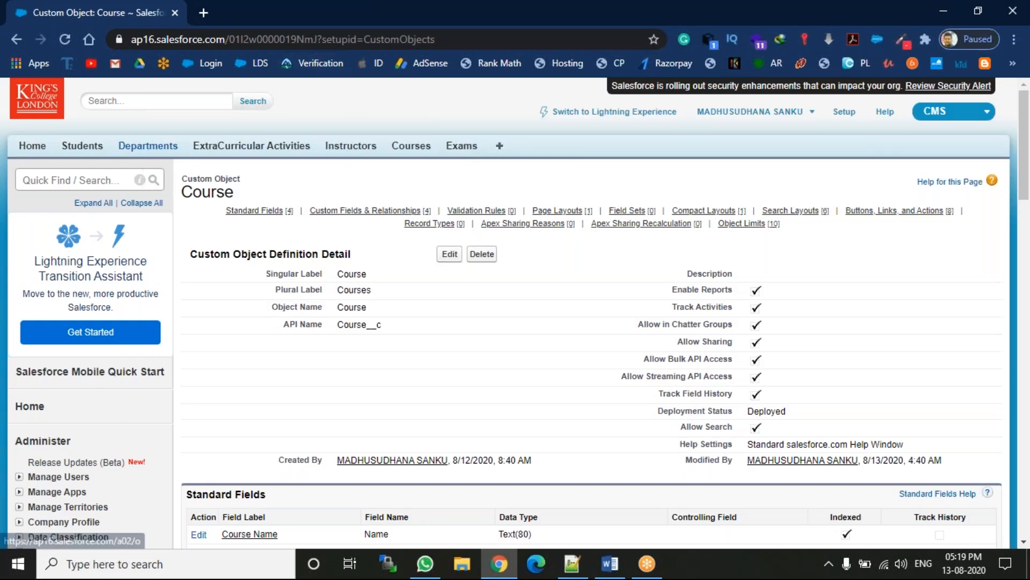
Step: Start a new record on the Courses page and open the Course page layout for editing from it
click(406, 148)
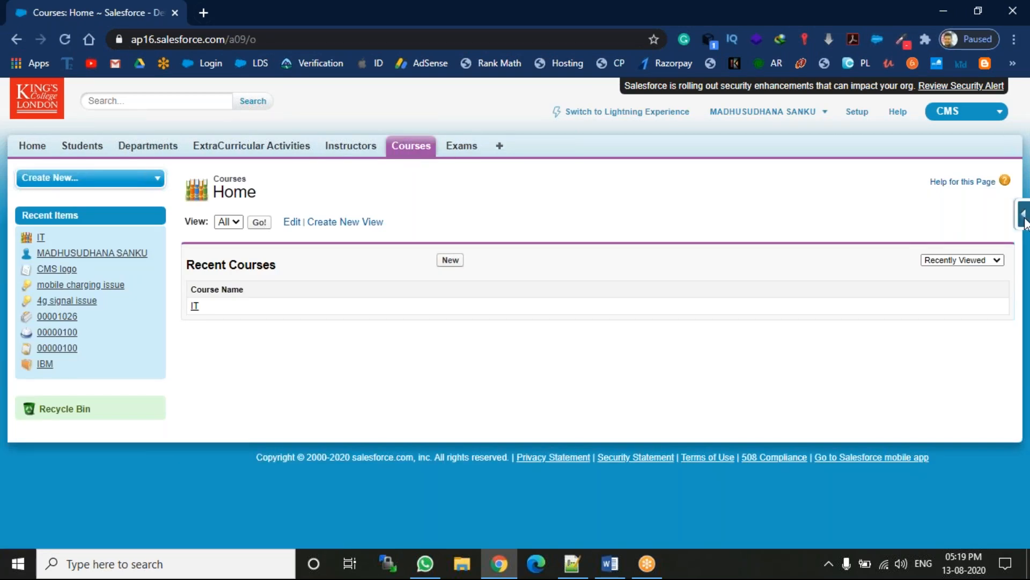
click(1026, 216)
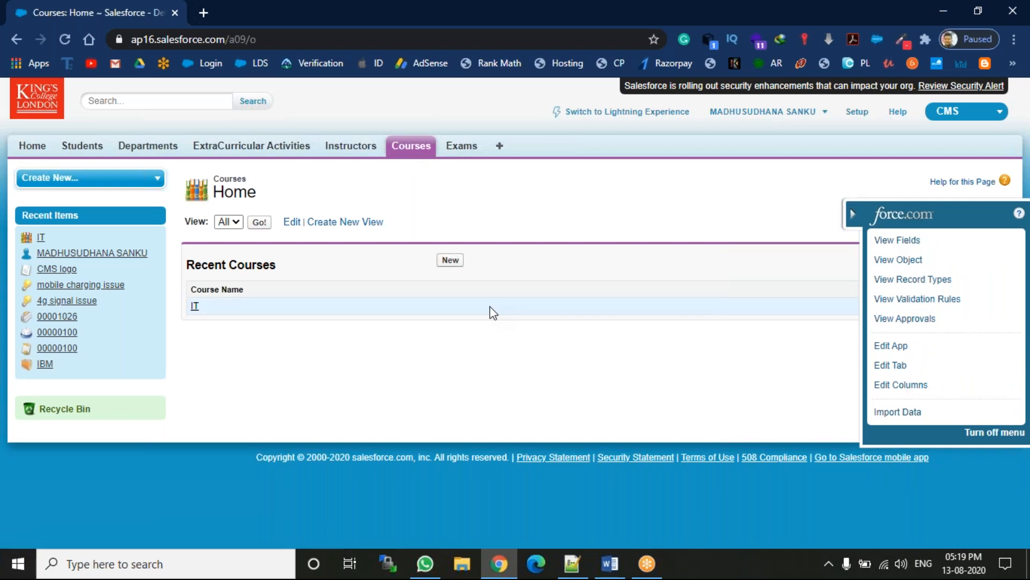
click(451, 261)
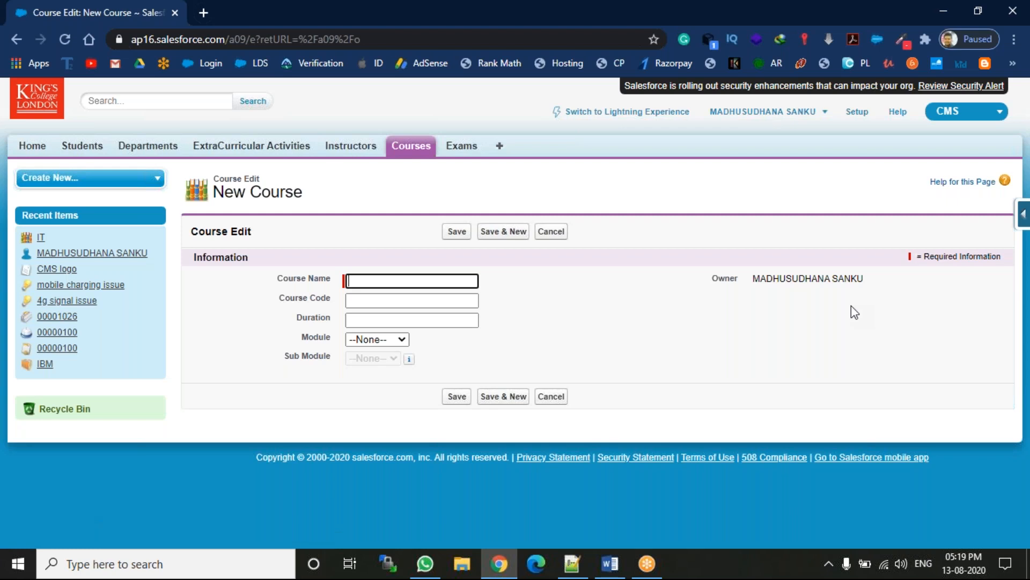
click(1022, 221)
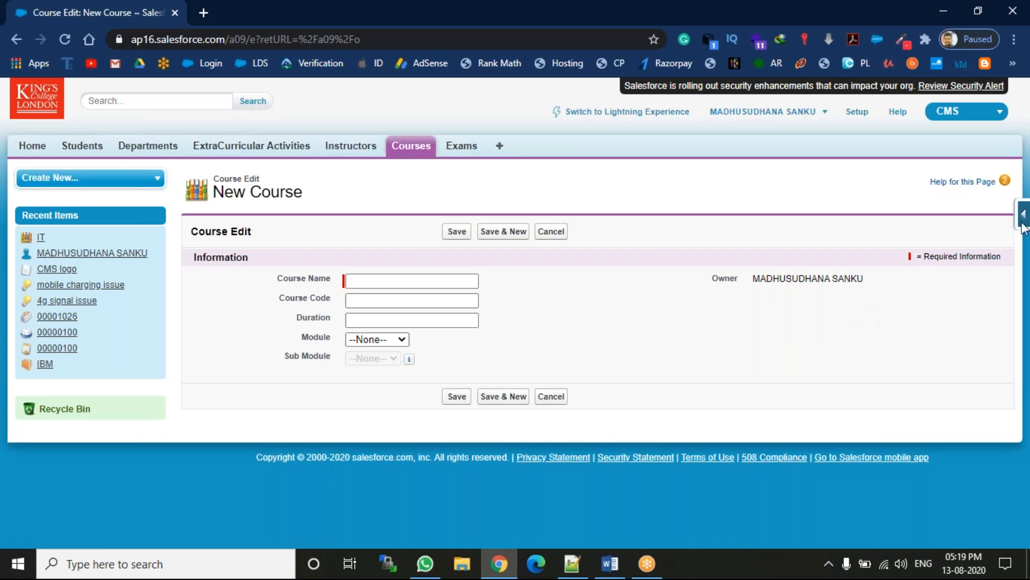
click(891, 365)
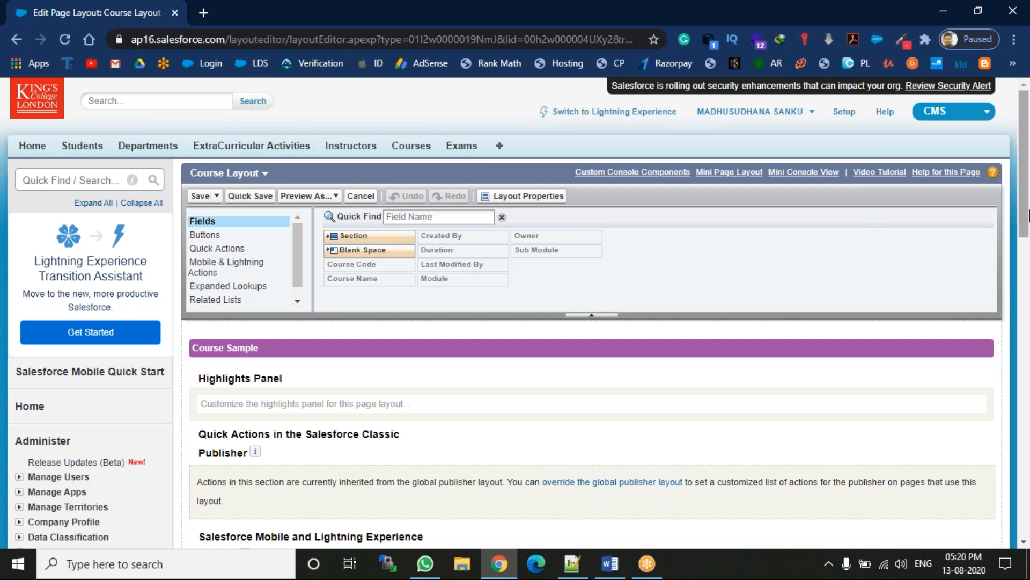
Step: Add the Course History related list above Open Activities in the Course layout and save, overwriting users' related list customizations
scroll(1025, 290, down, 3)
scroll(494, 326, down, 10)
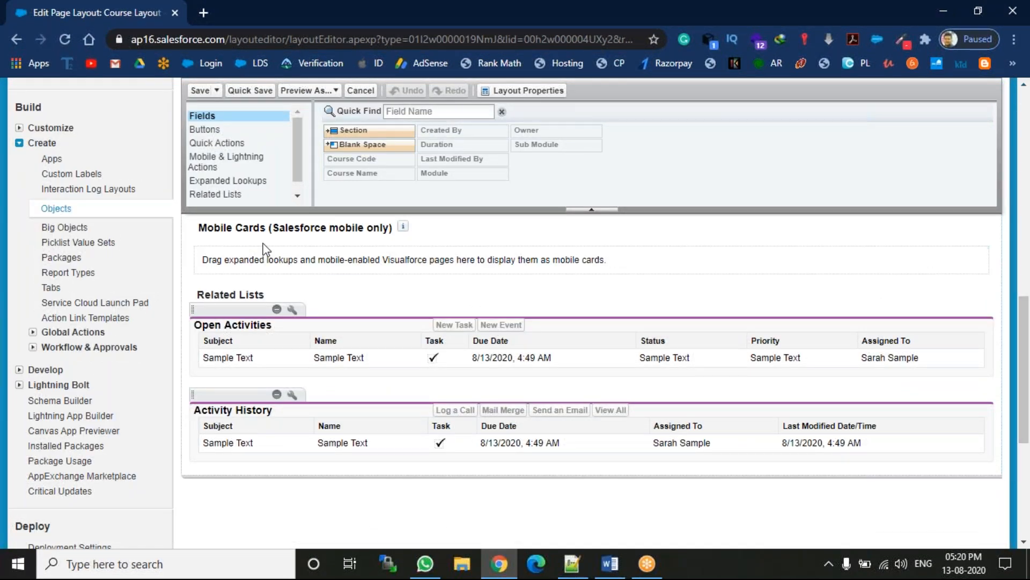
click(222, 196)
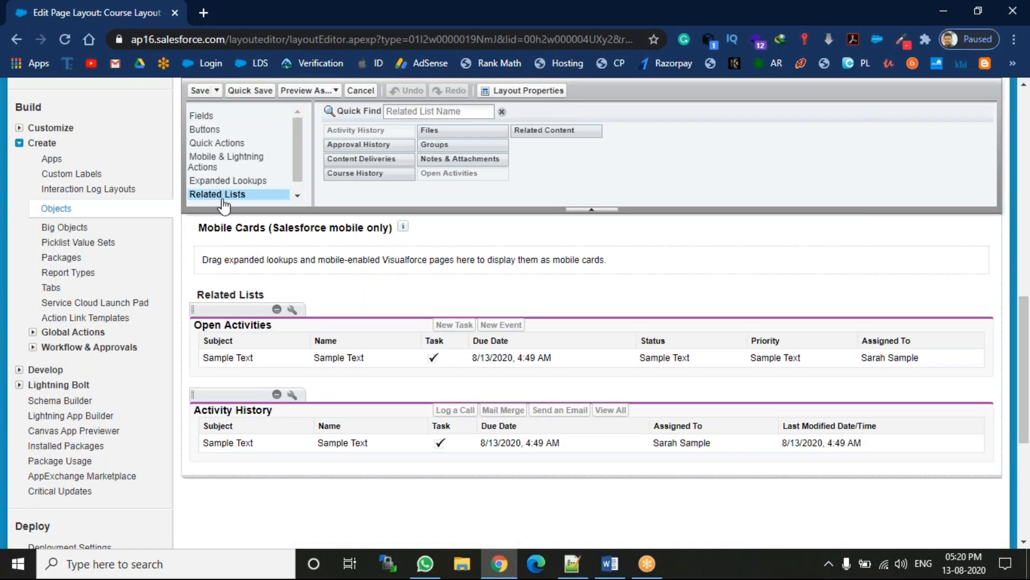
click(360, 174)
drag(354, 175, 356, 308)
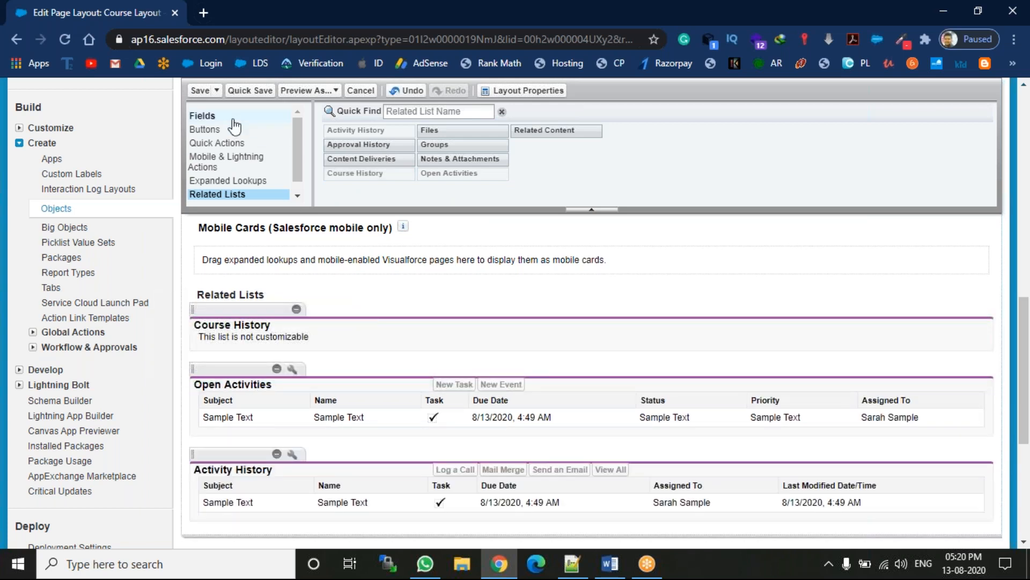
click(247, 92)
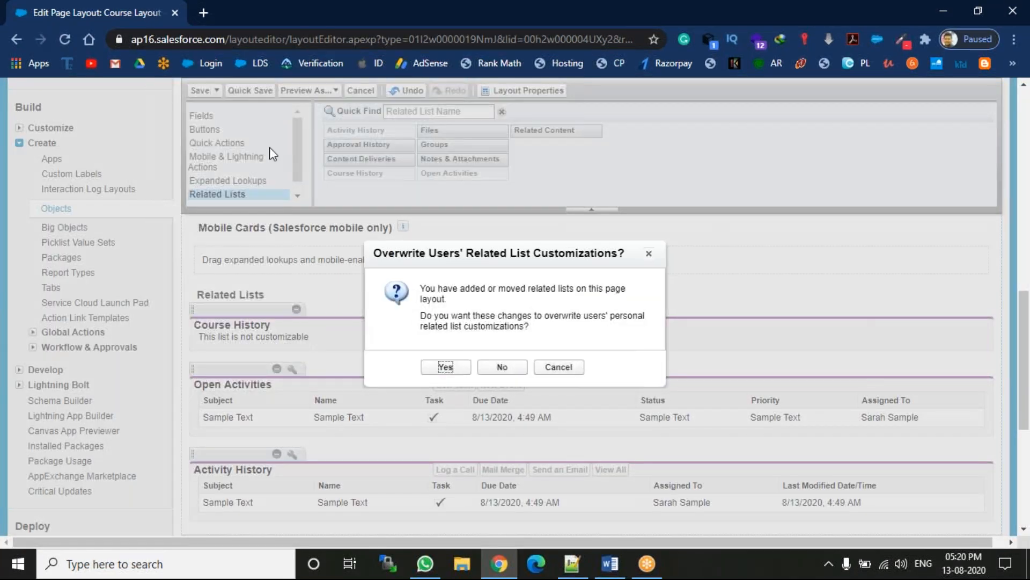
click(445, 367)
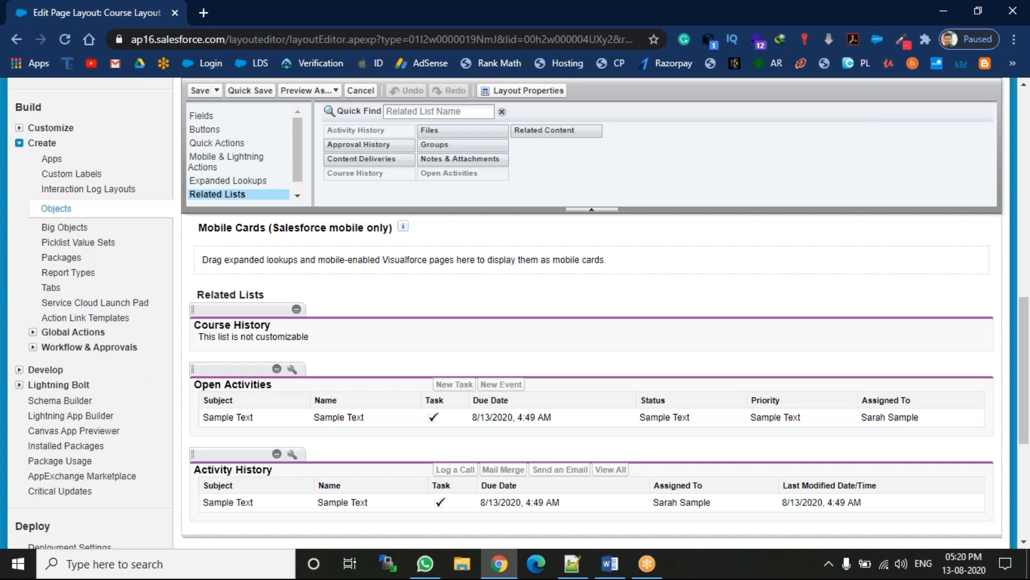
drag(1024, 368, 1025, 159)
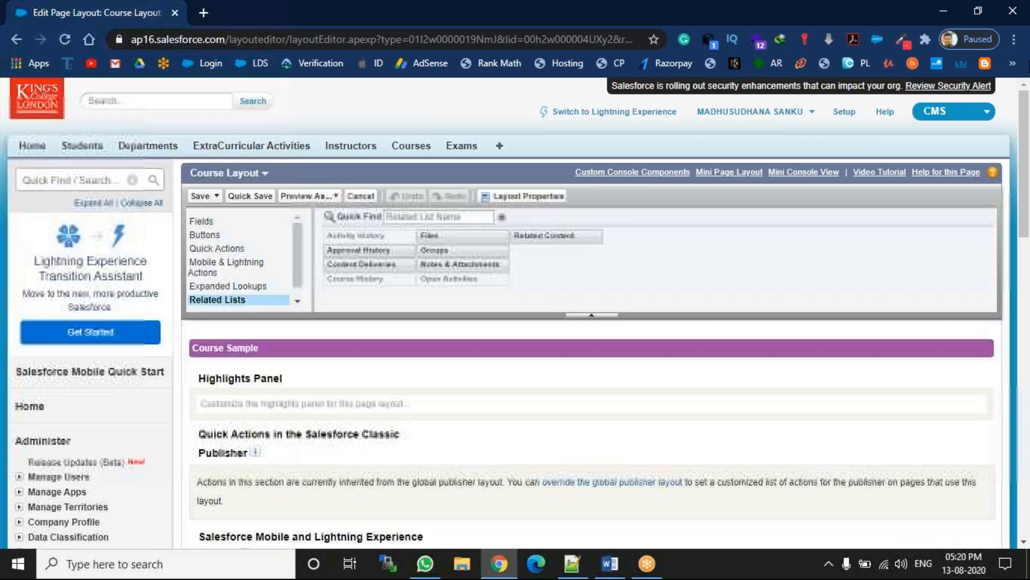
Step: Open the IT course record, set its Sub Module to SAP BW and save
click(412, 148)
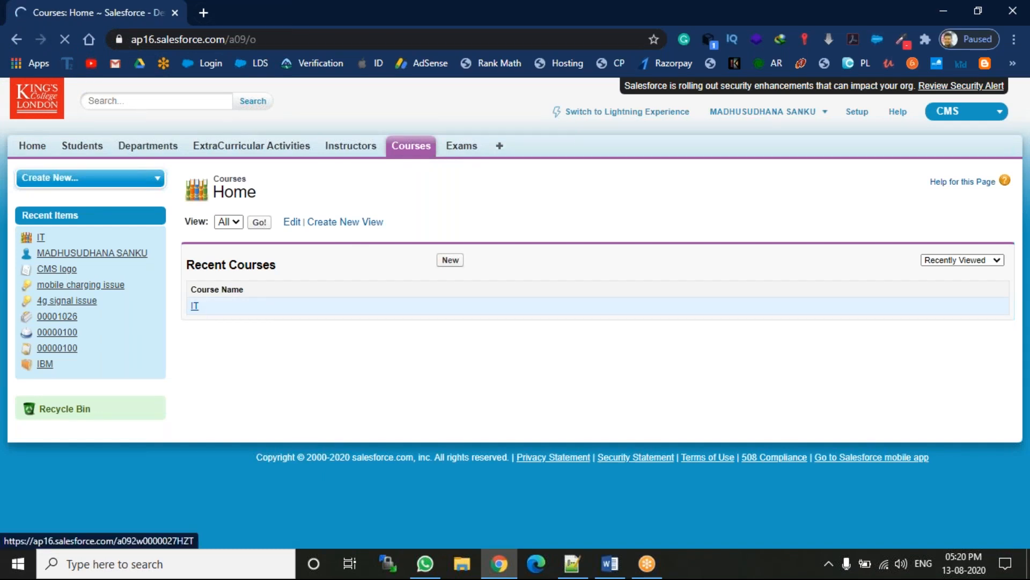
click(195, 305)
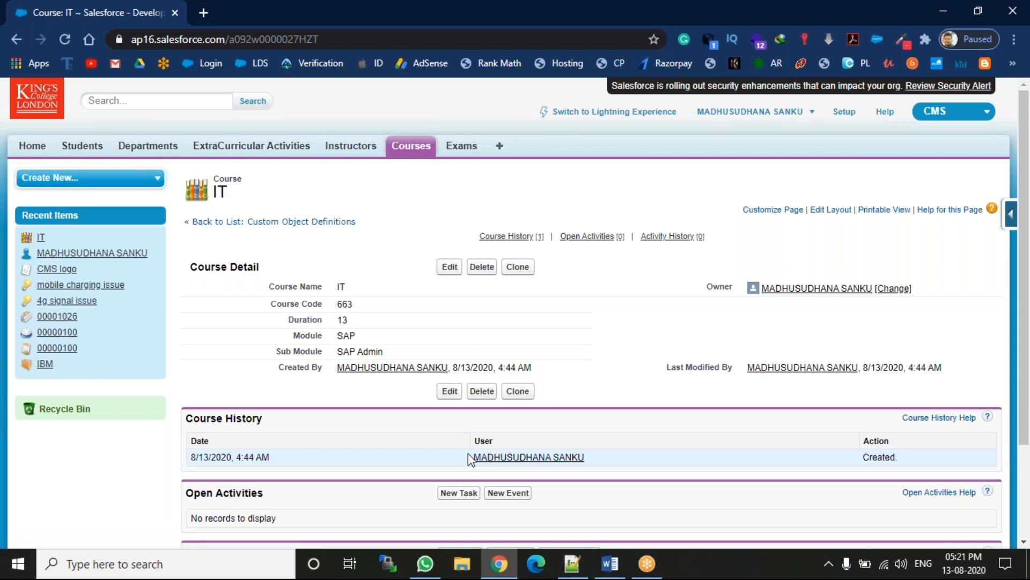
click(450, 390)
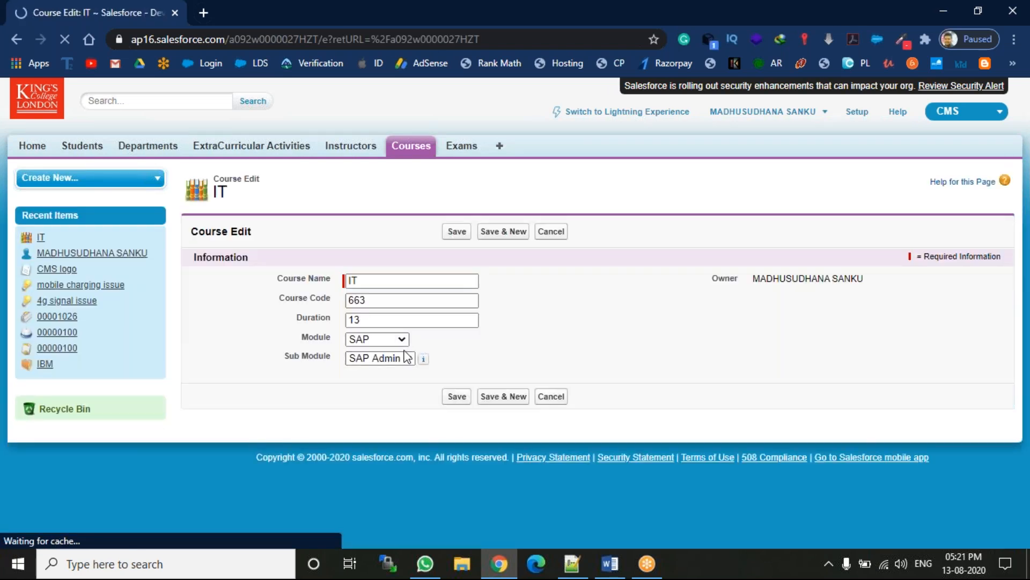
click(406, 358)
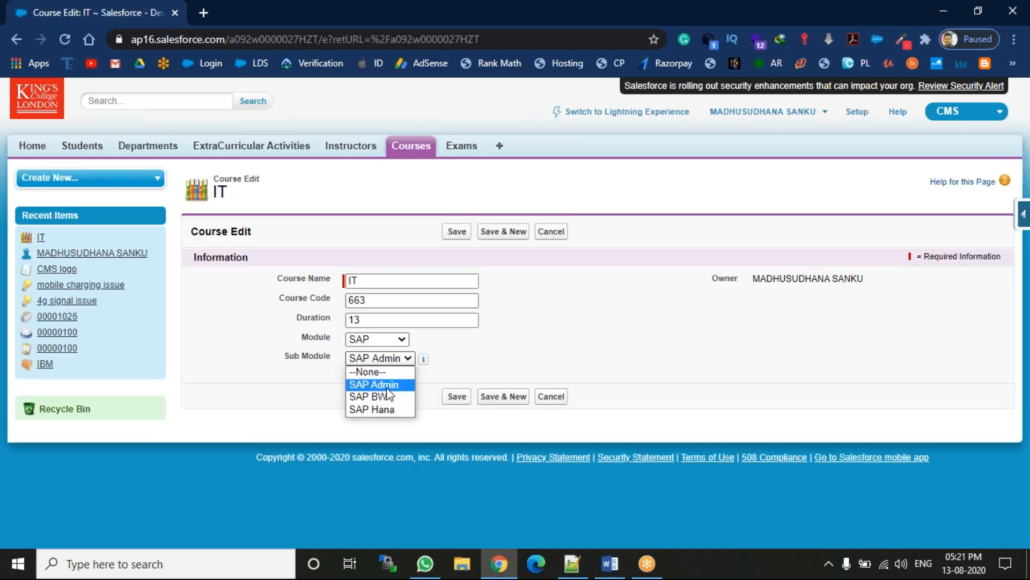
click(386, 396)
click(457, 232)
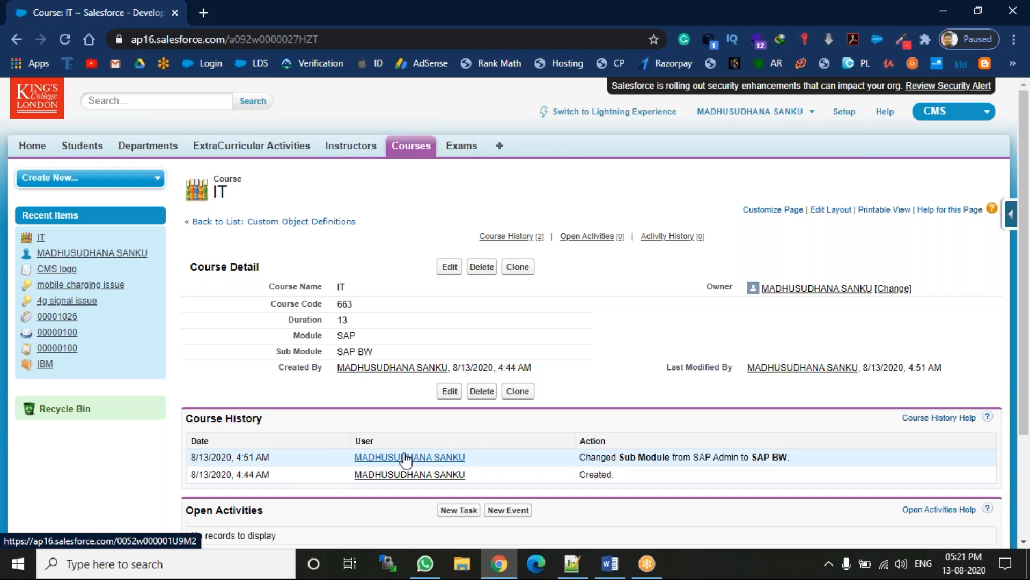
Step: Edit the IT course again, setting Module to salesforce and Sub Module to Development, and save
click(445, 268)
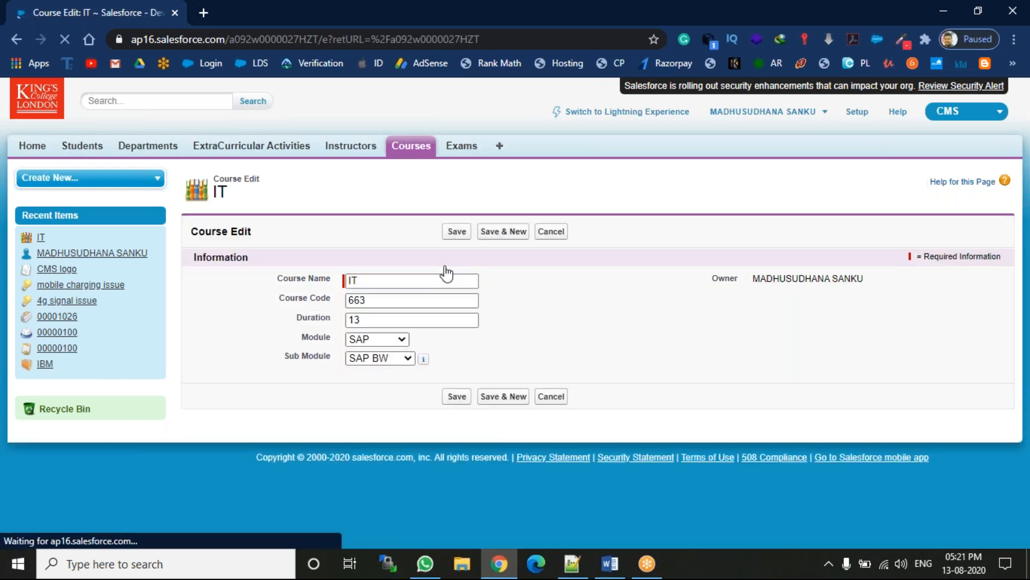
click(388, 339)
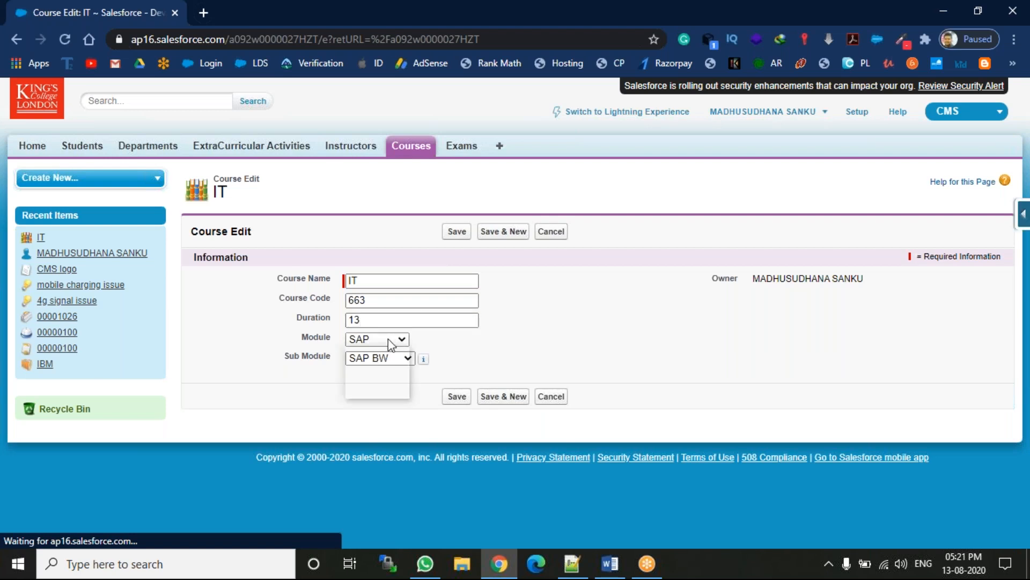
click(378, 363)
click(394, 358)
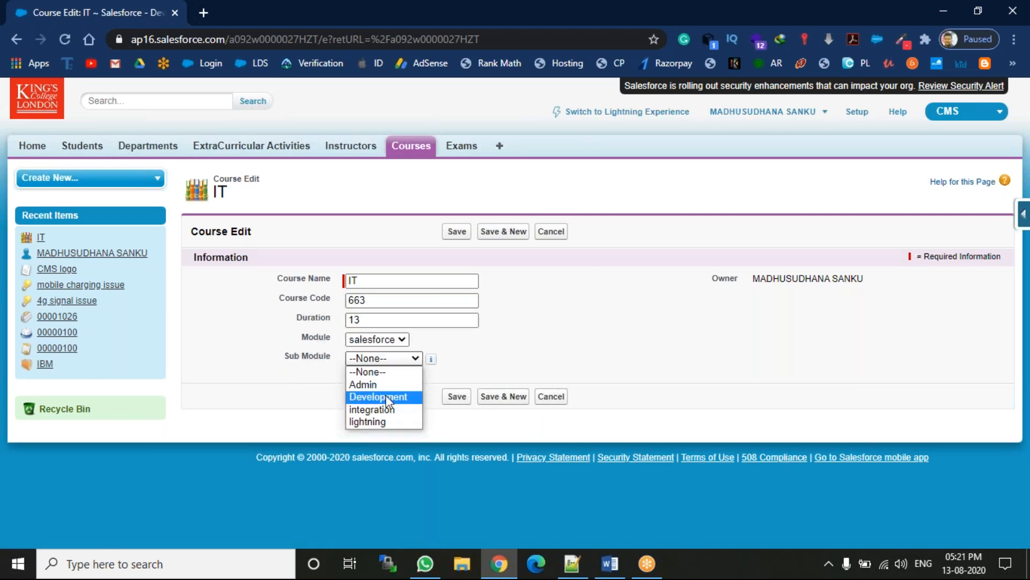
click(387, 397)
click(458, 398)
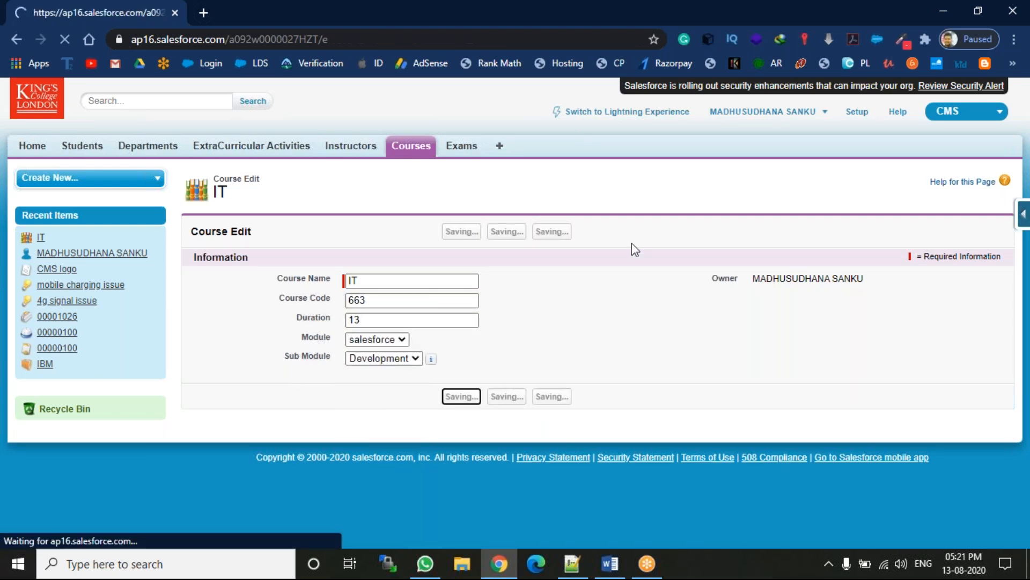
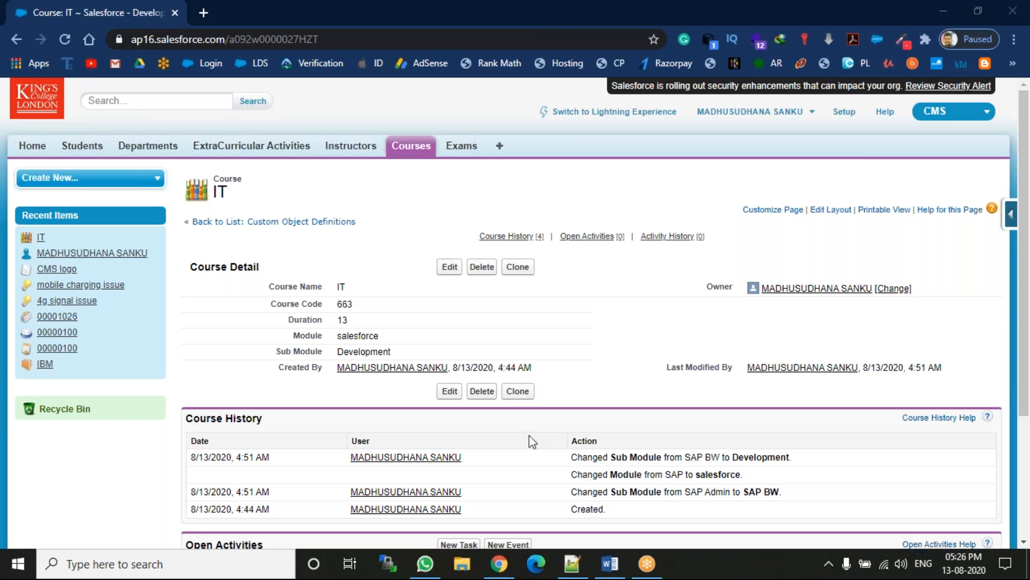
Step: Switch to Notepad++ and add an "Auto Number :" heading underlined with equals signs below the Field Track History notes
click(570, 562)
click(220, 233)
text(Auto)
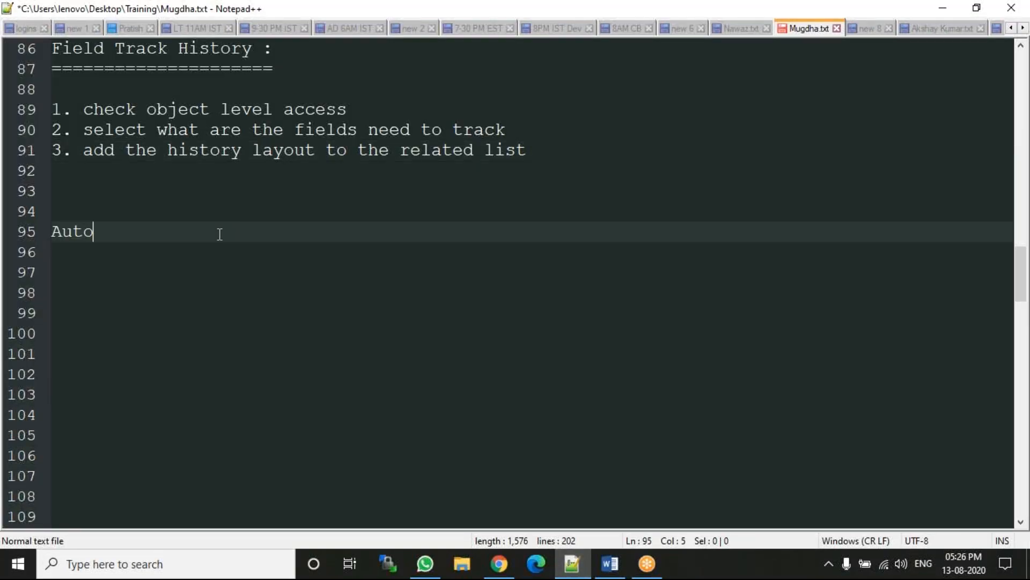
text( Numbe)
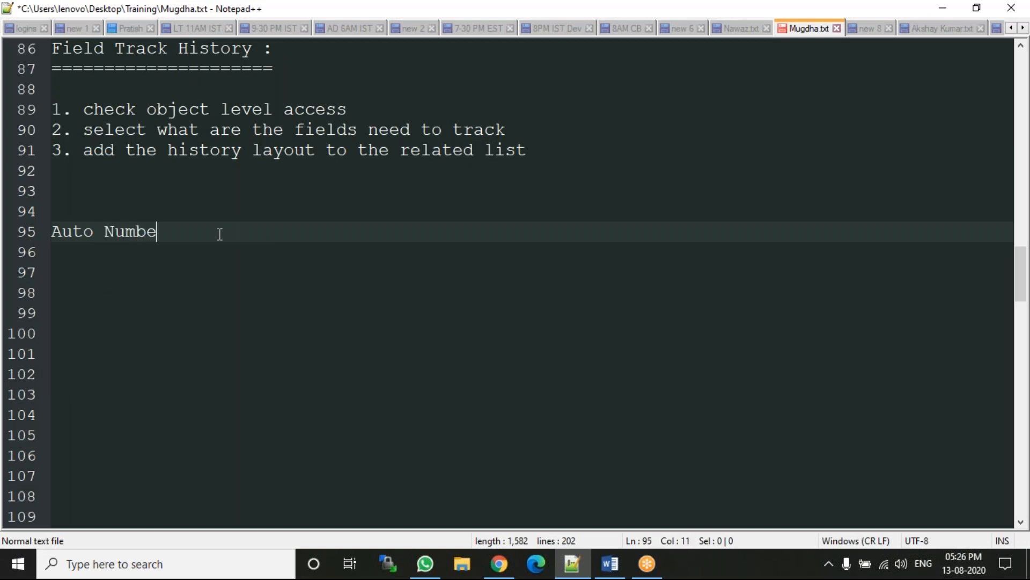
text(r :)
key(Return)
text(==============)
key(Return)
key(Return)
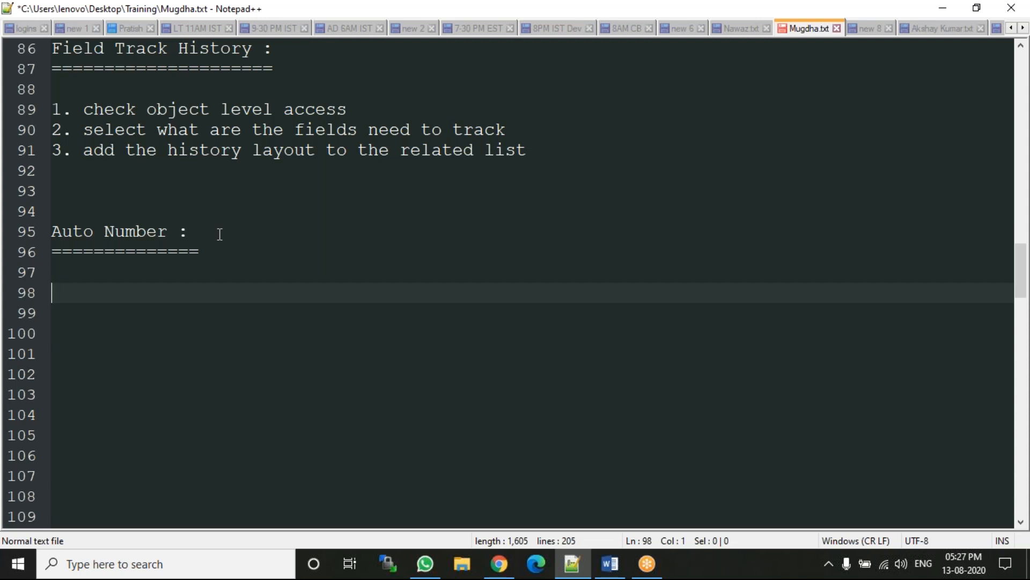
Step: Switch to Chrome, open a new Student record and start a custom Student field of type Auto Number from it
click(499, 563)
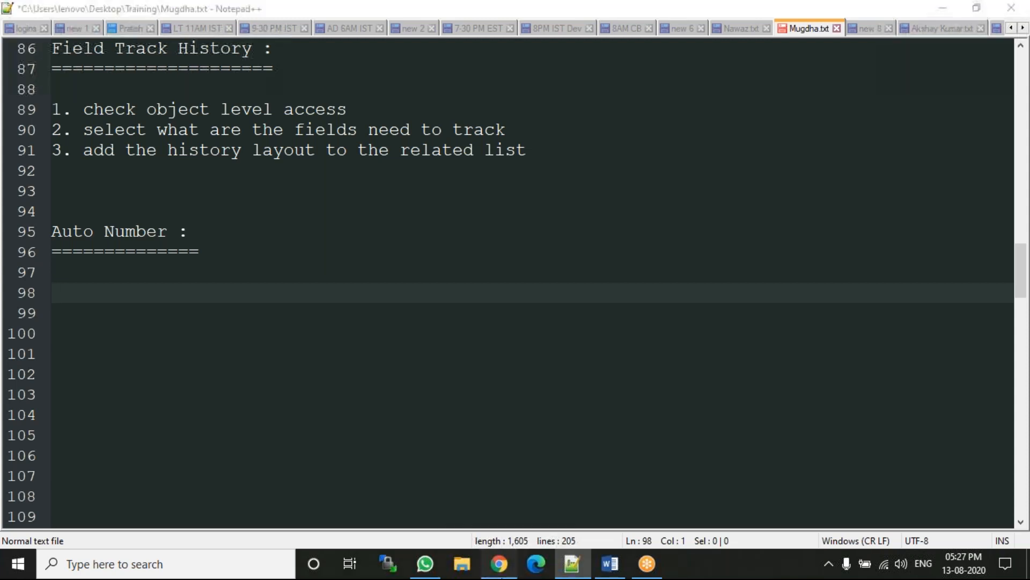
click(82, 145)
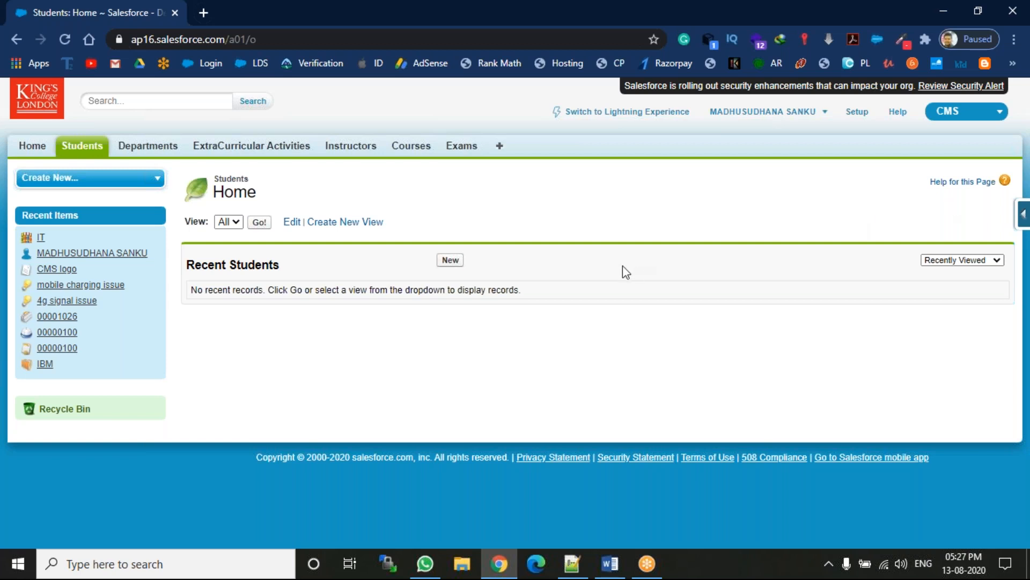
click(445, 270)
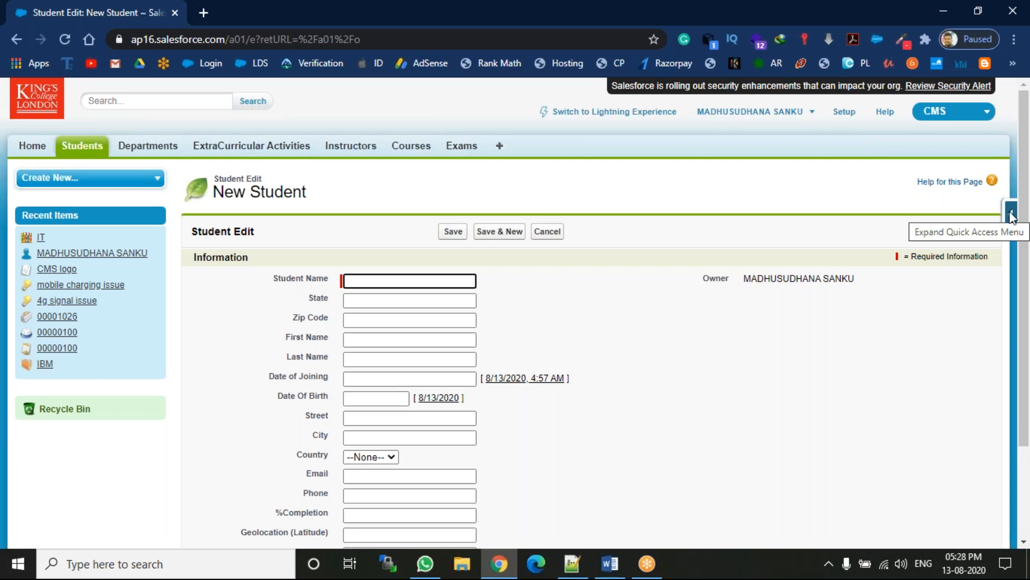
click(1012, 217)
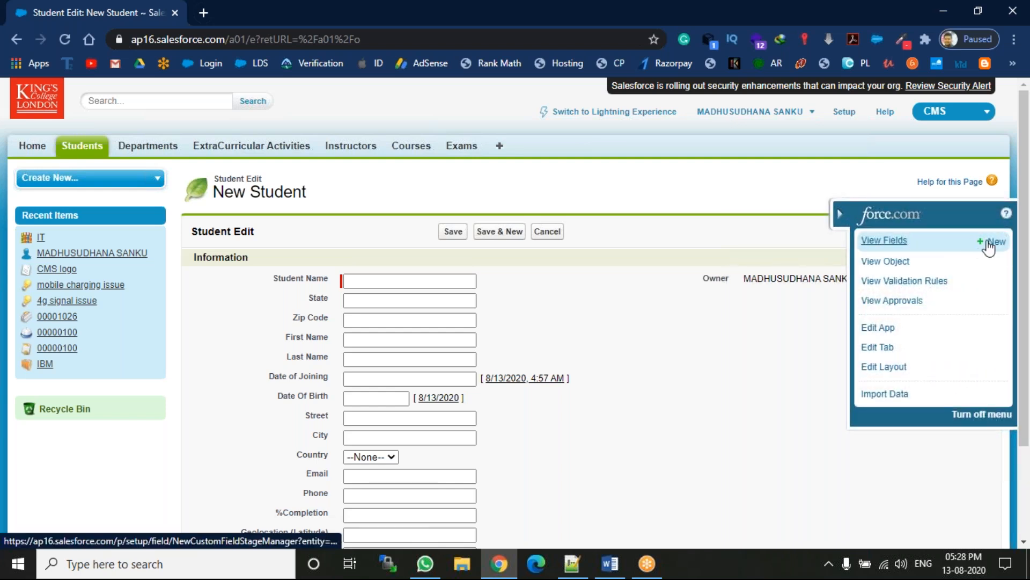
click(989, 244)
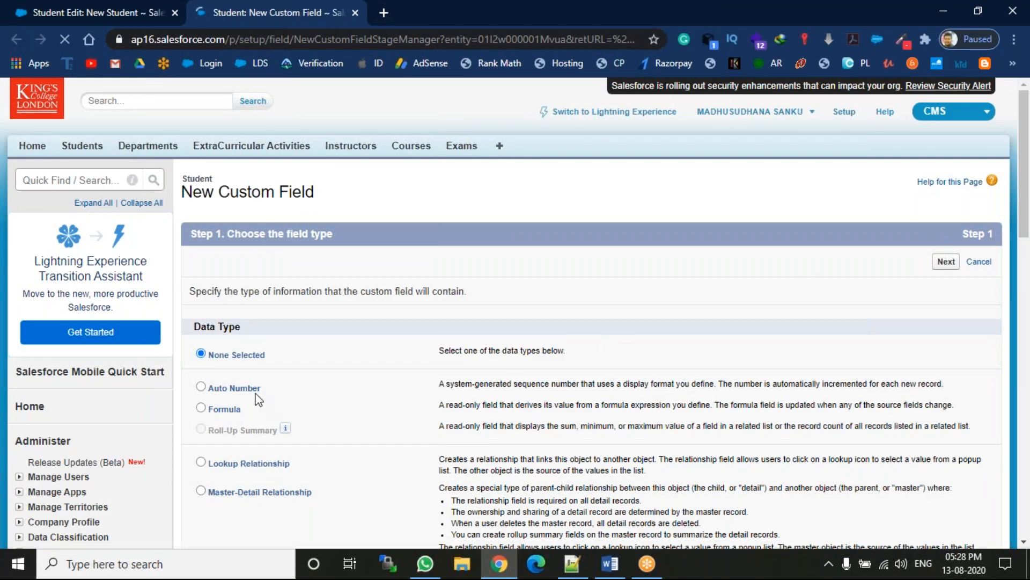
click(224, 390)
click(947, 266)
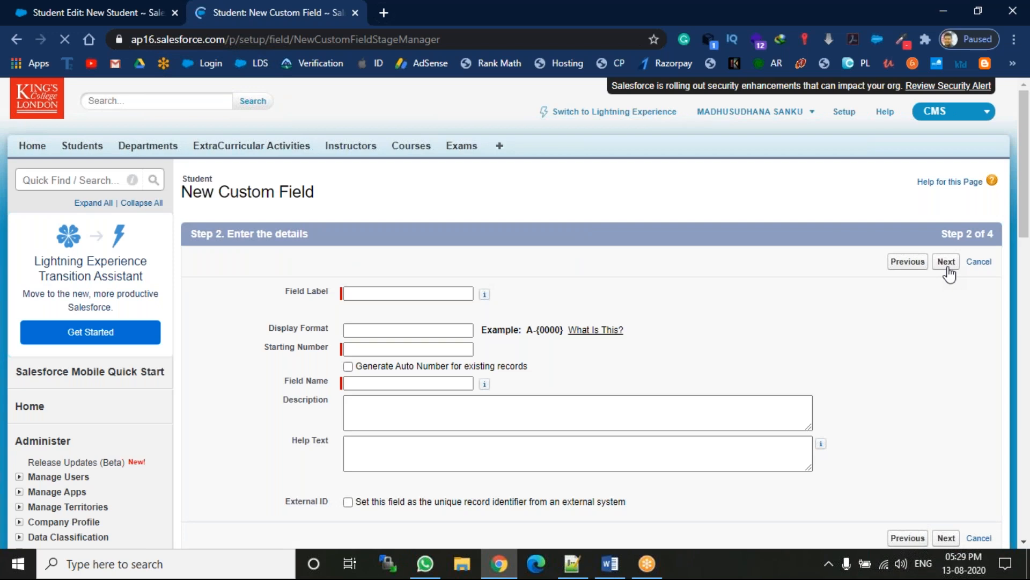
Step: Label the auto number field Admin No, with display format St-{000} and starting number 1
click(417, 293)
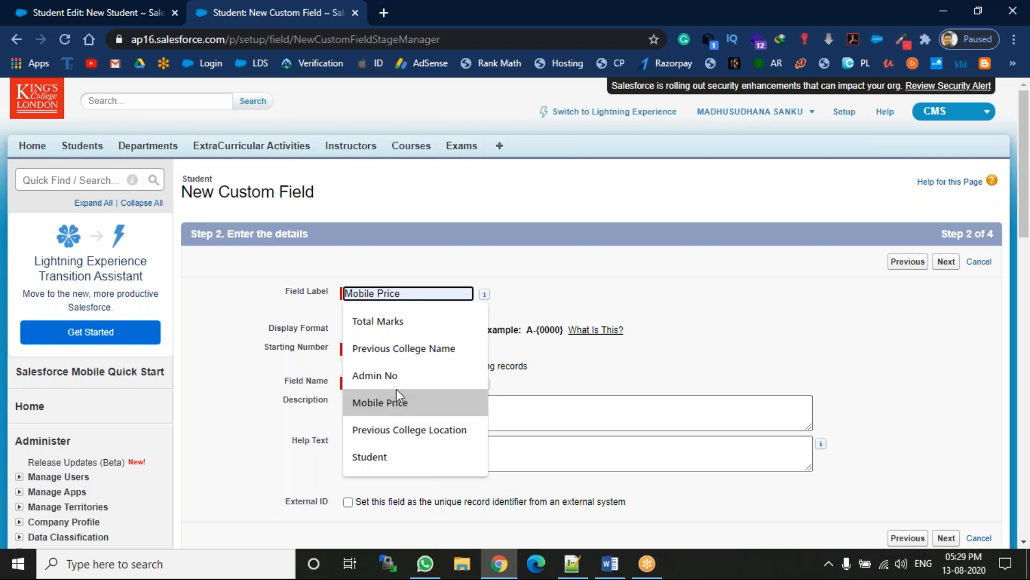
click(394, 375)
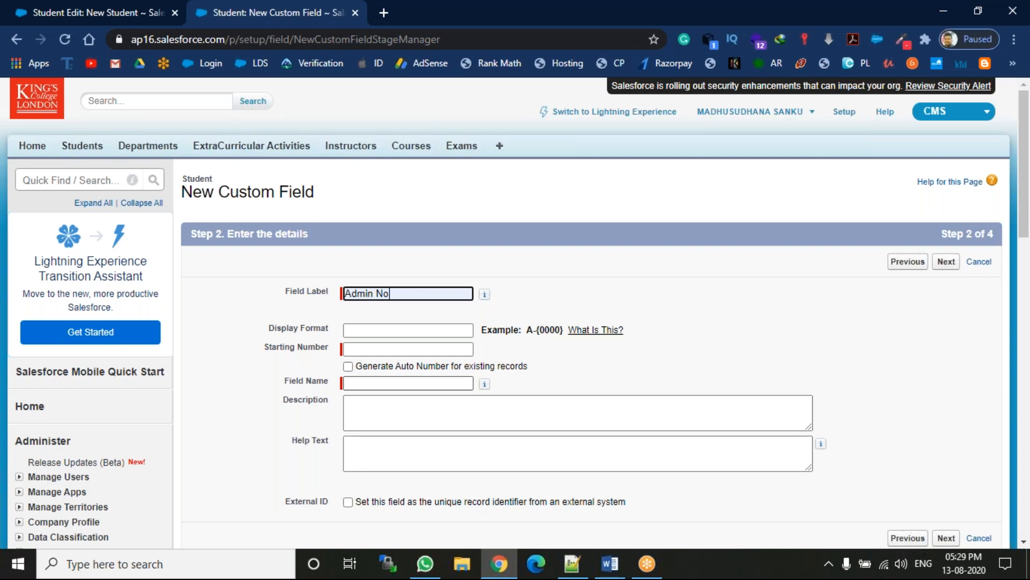
click(408, 330)
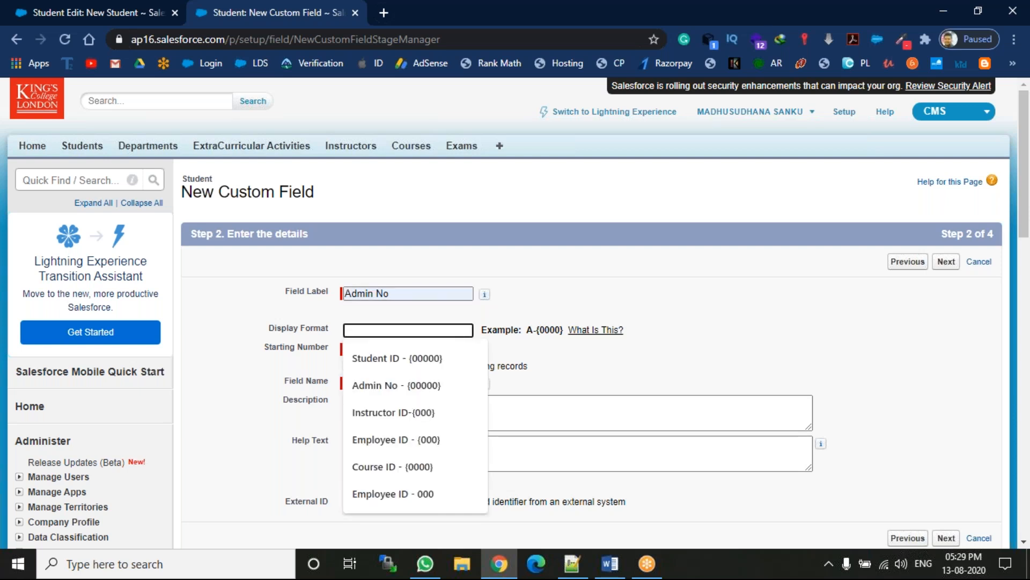
text(St)
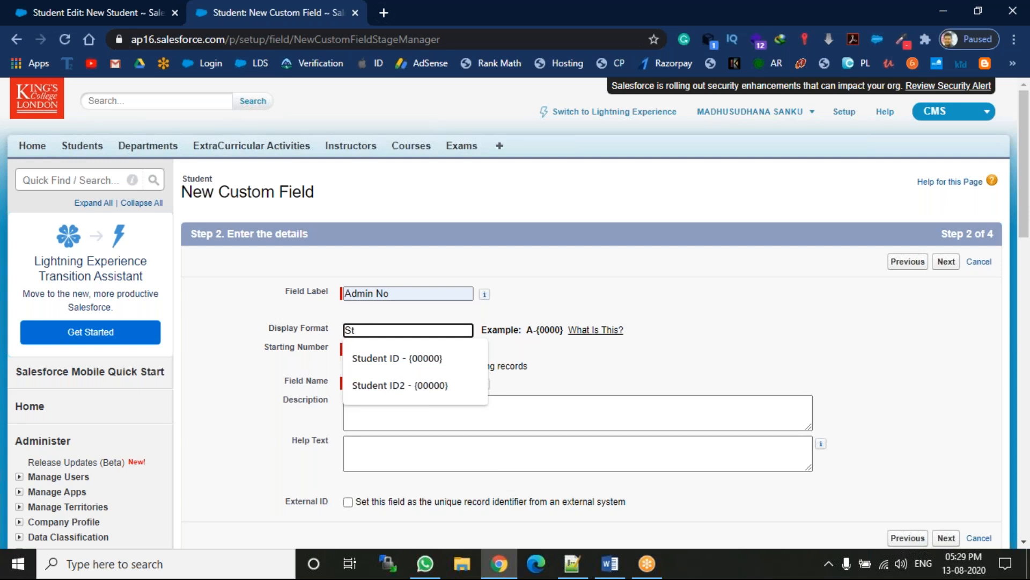
text(-{})
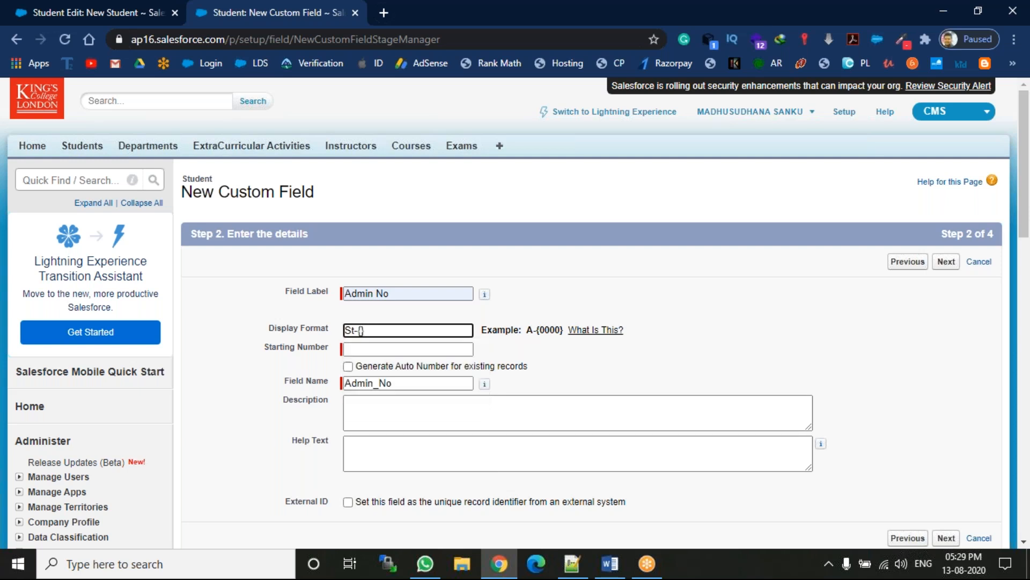
text(000)
click(375, 349)
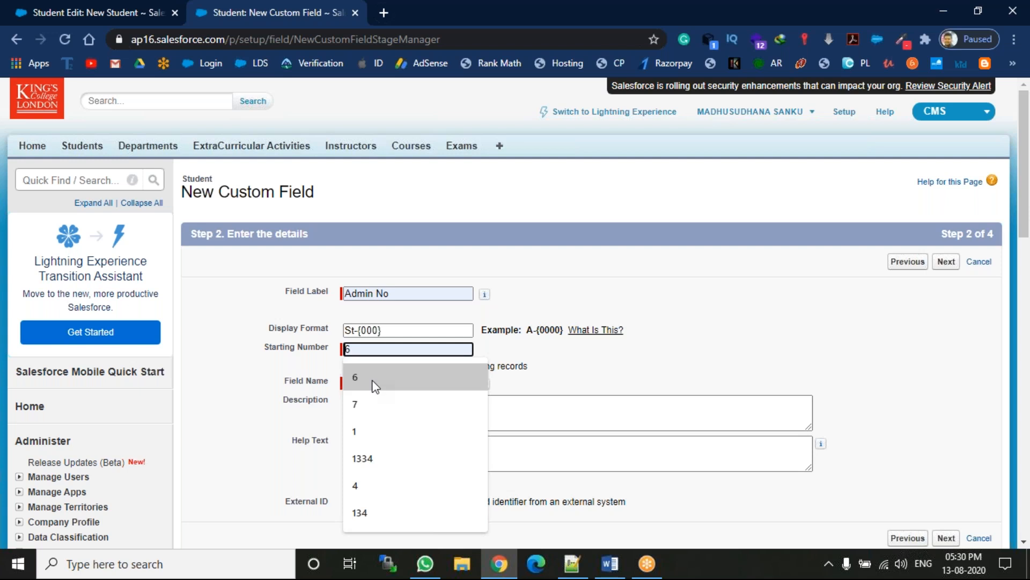
click(367, 431)
click(548, 346)
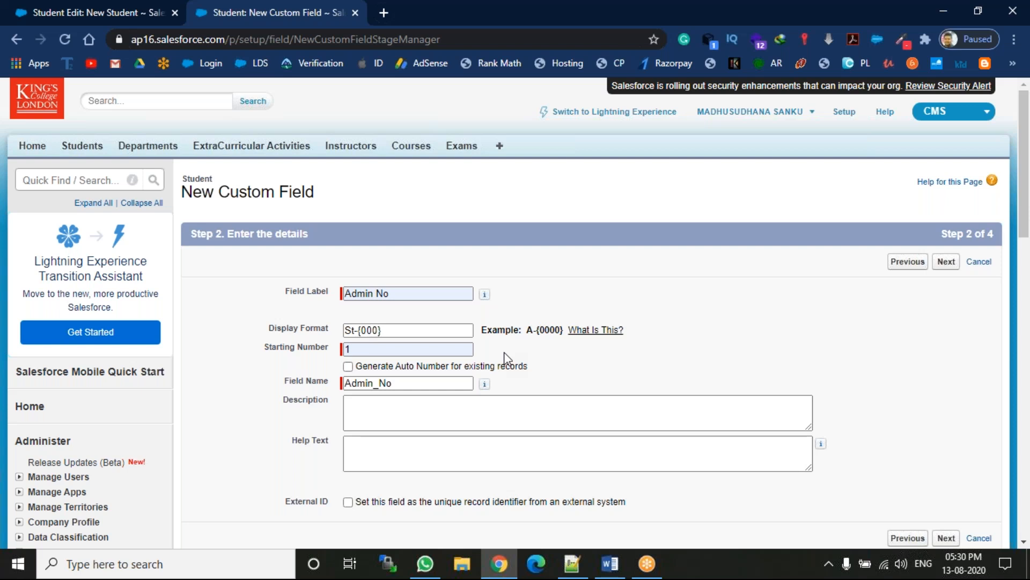
Step: Accept the default field-level security and Student Layout placement for Admin No, and save the field
click(946, 267)
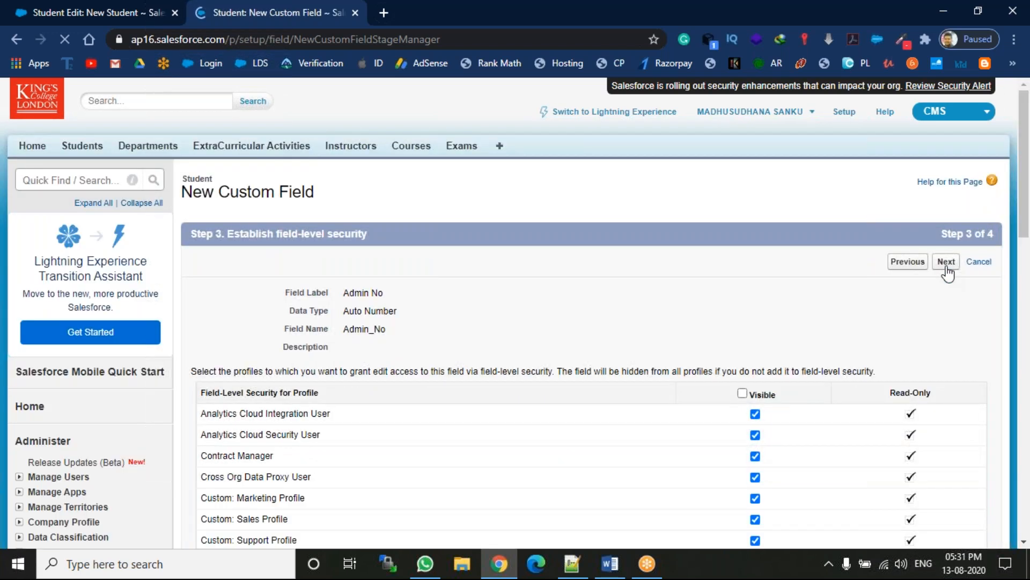
click(947, 263)
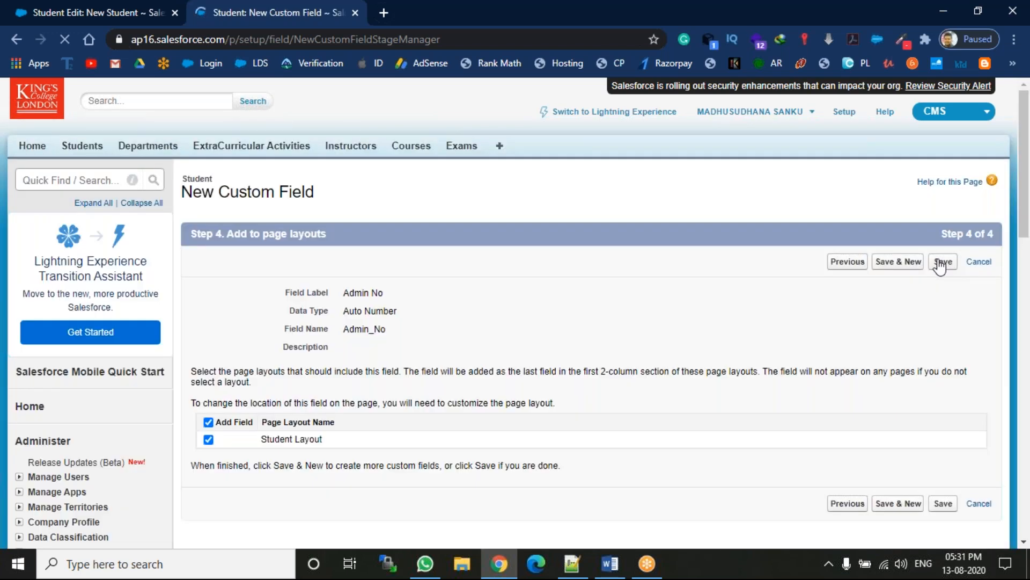
click(941, 266)
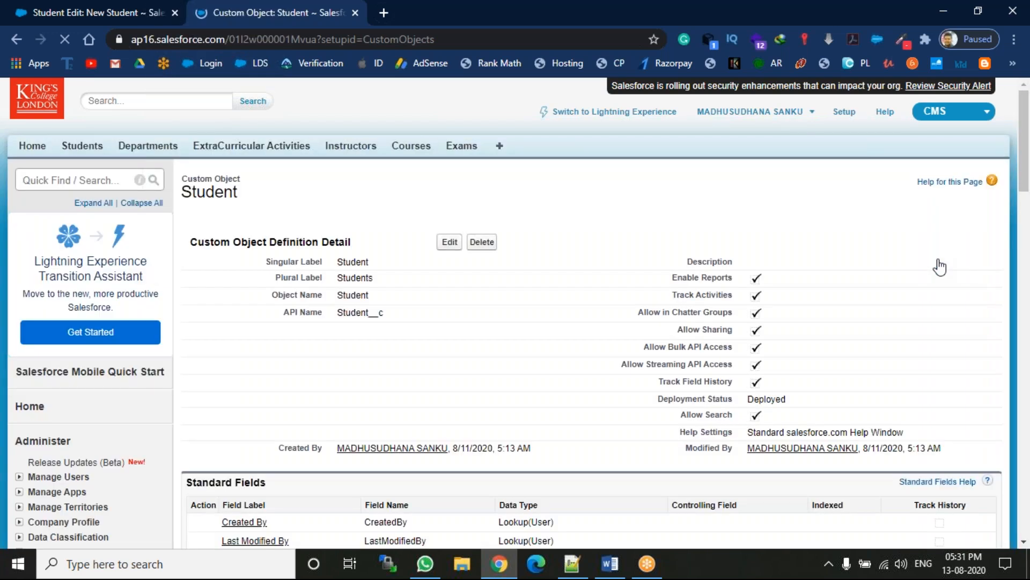
Step: Return to the new Student record, fill in the student's details from a saved autofill entry and save
click(129, 7)
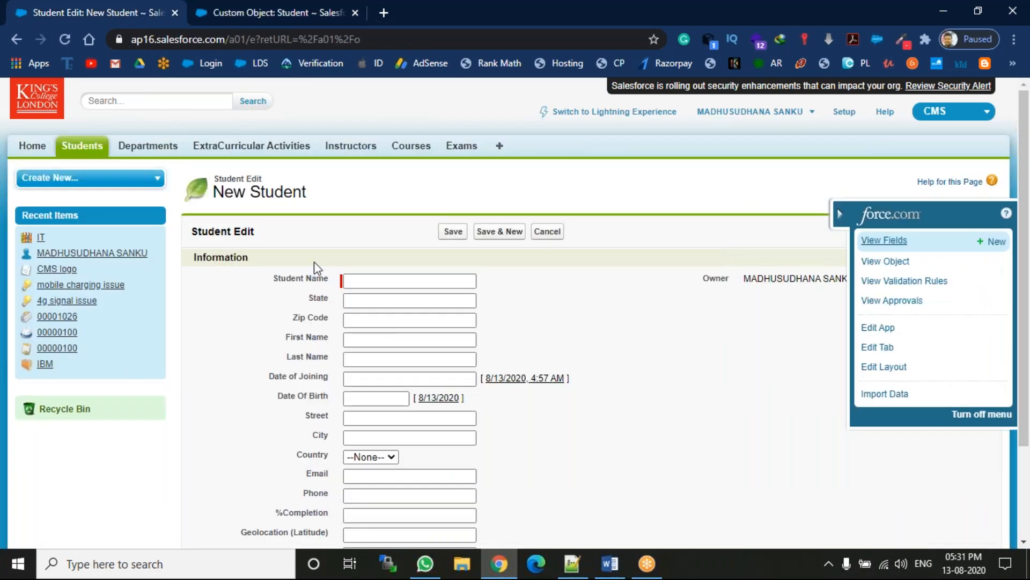
click(392, 281)
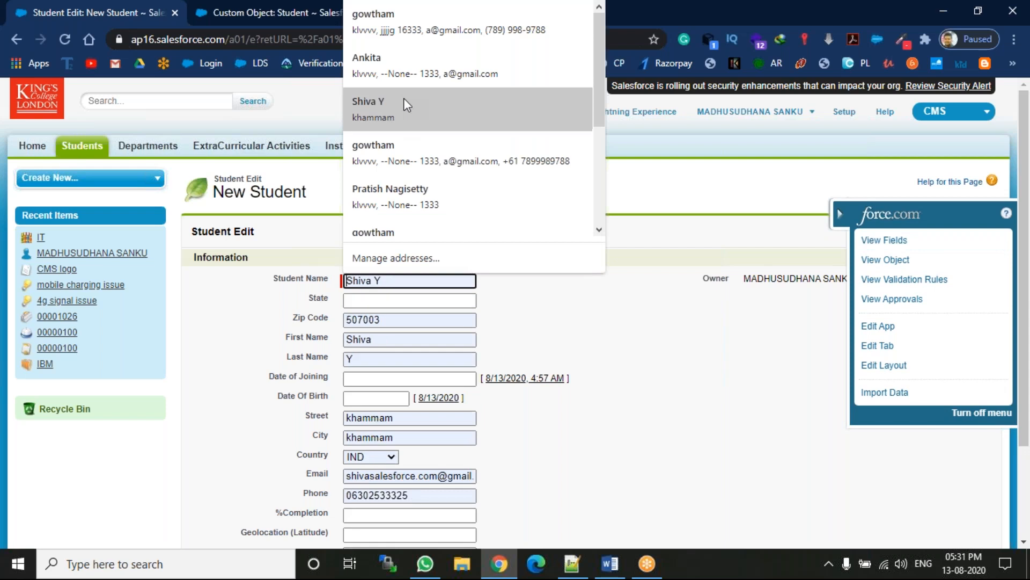
click(414, 64)
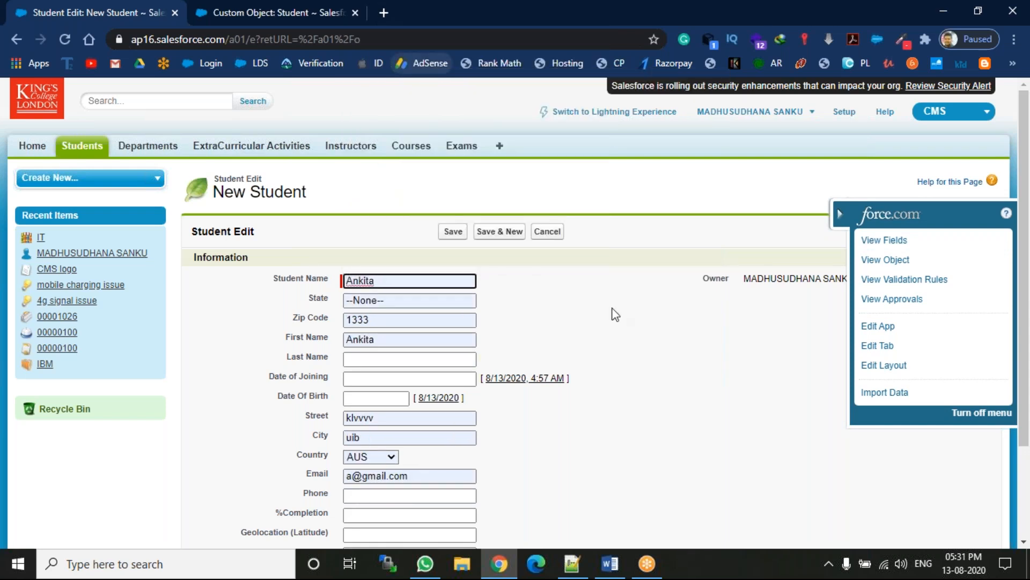
mouse_move(1028, 399)
mouse_down()
mouse_move(1029, 430)
mouse_move(1028, 398)
mouse_up()
click(448, 236)
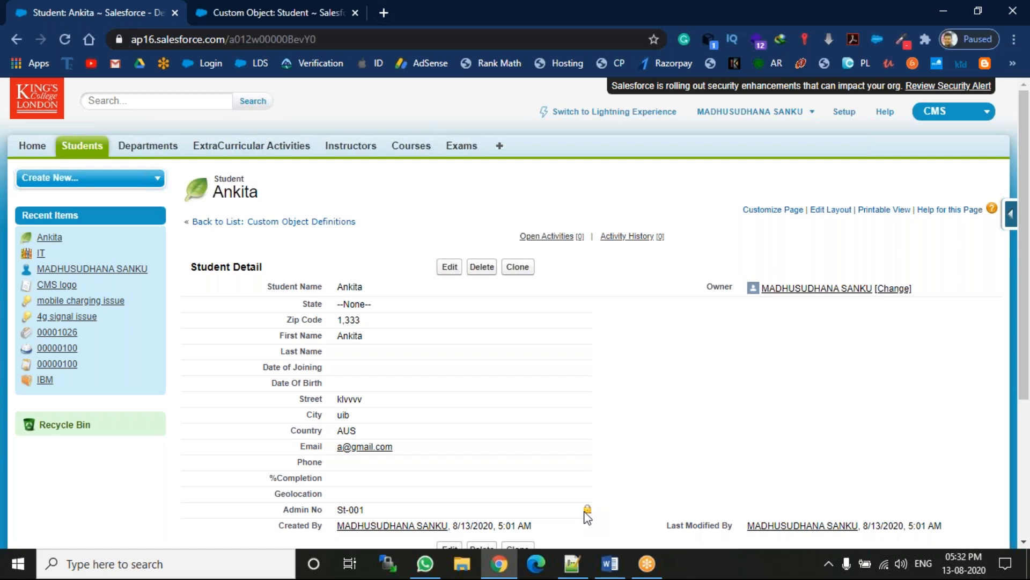
Step: Switch to Notepad++ and add a "Formula {" heading underlined with equals signs below the Auto Number heading
click(572, 563)
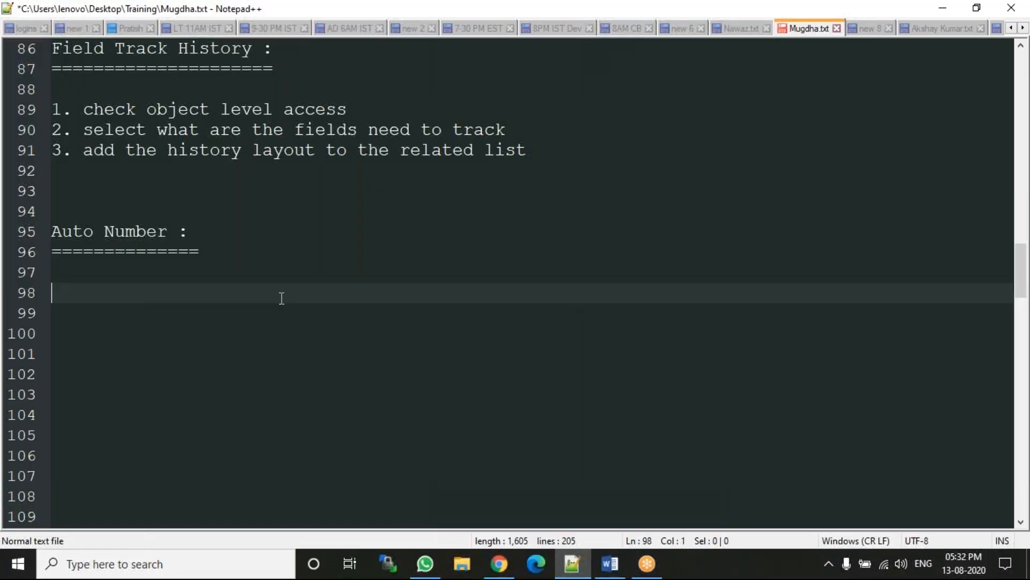
text(Formula {)
key(Return)
text(=========)
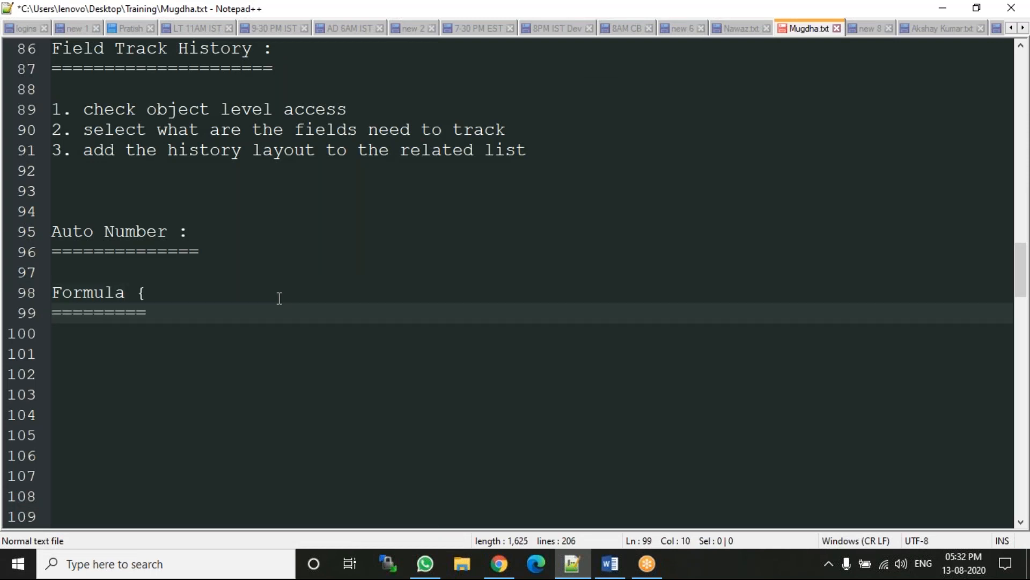
Step: Correct the Formula heading by replacing its opening brace with a colon, so it reads "Formula :"
click(210, 294)
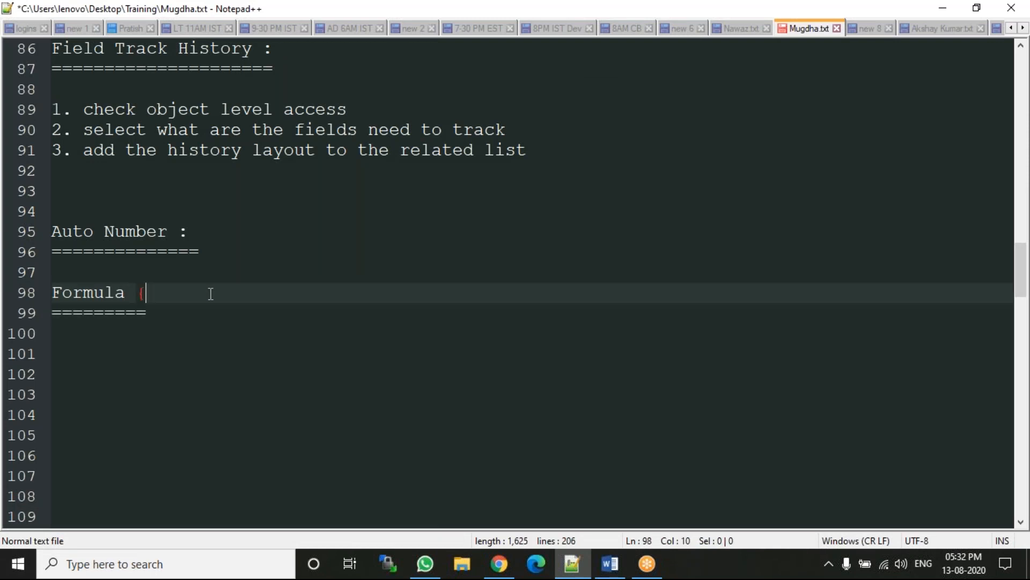
text(\)
text(:)
key(Left)
key(Left)
key(Right)
key(BackSpace)
key(BackSpace)
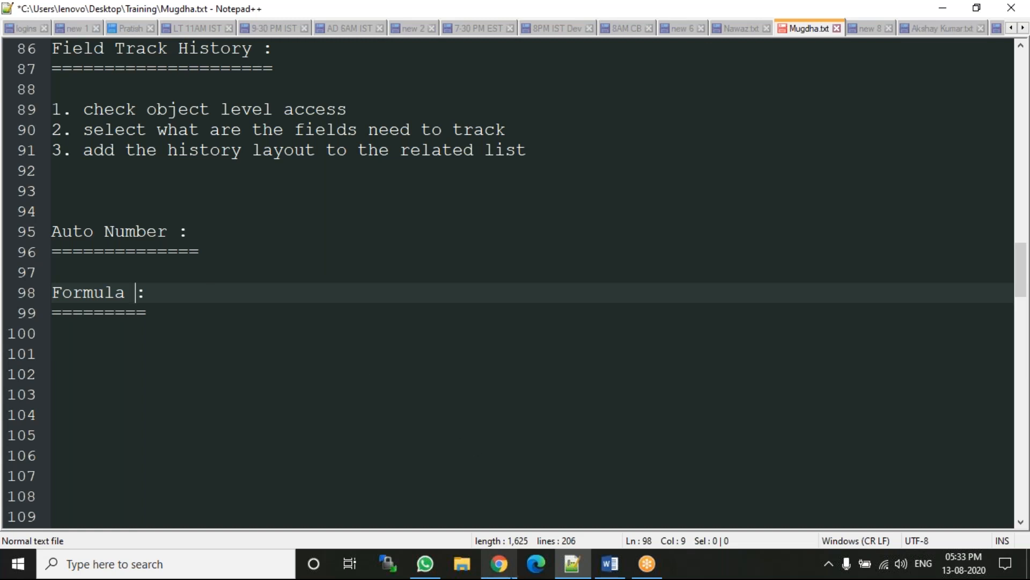
Step: Switch to Salesforce in Chrome and start a new Exam record with the exam name "test 1"
click(510, 573)
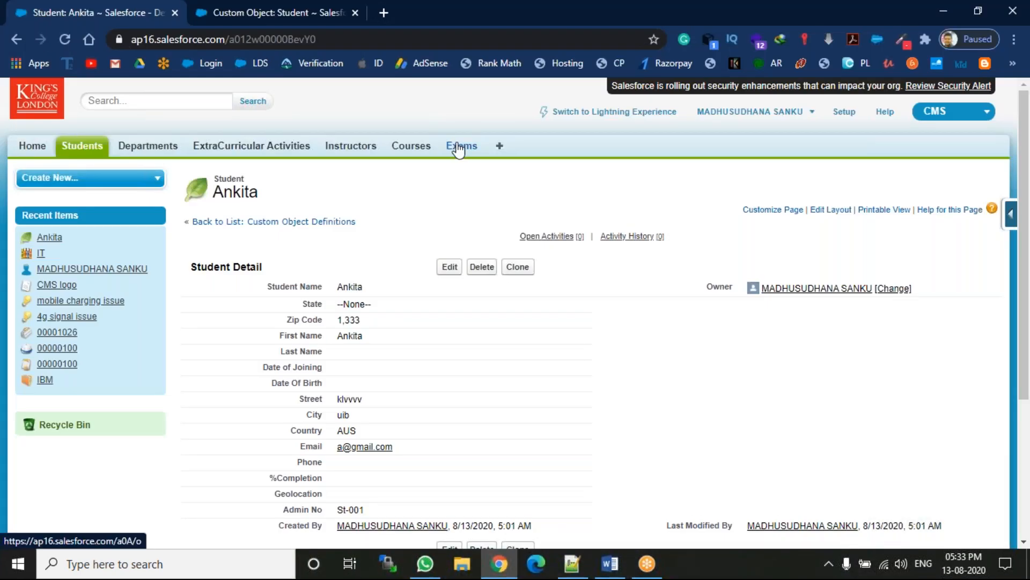
click(459, 147)
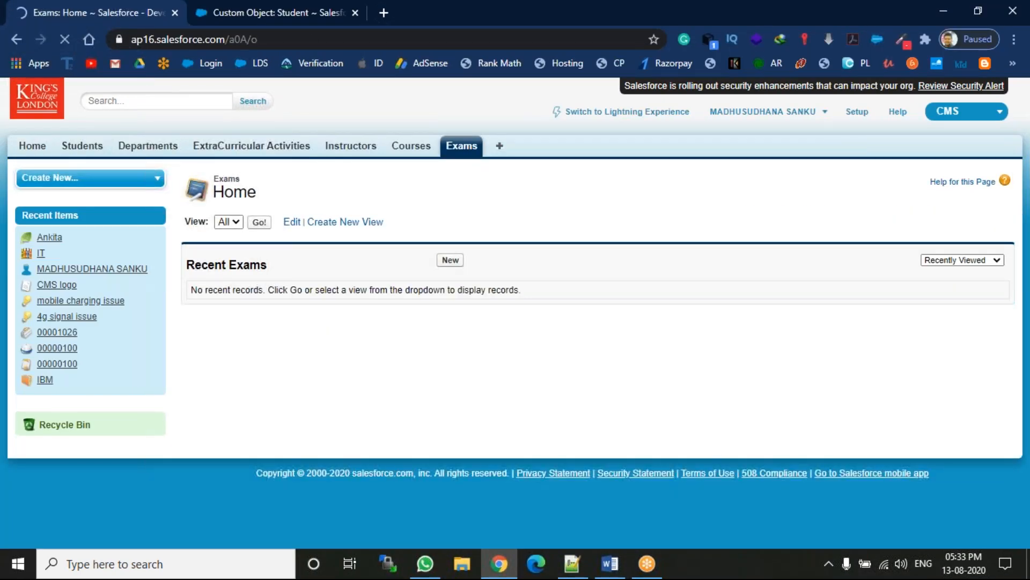
click(457, 261)
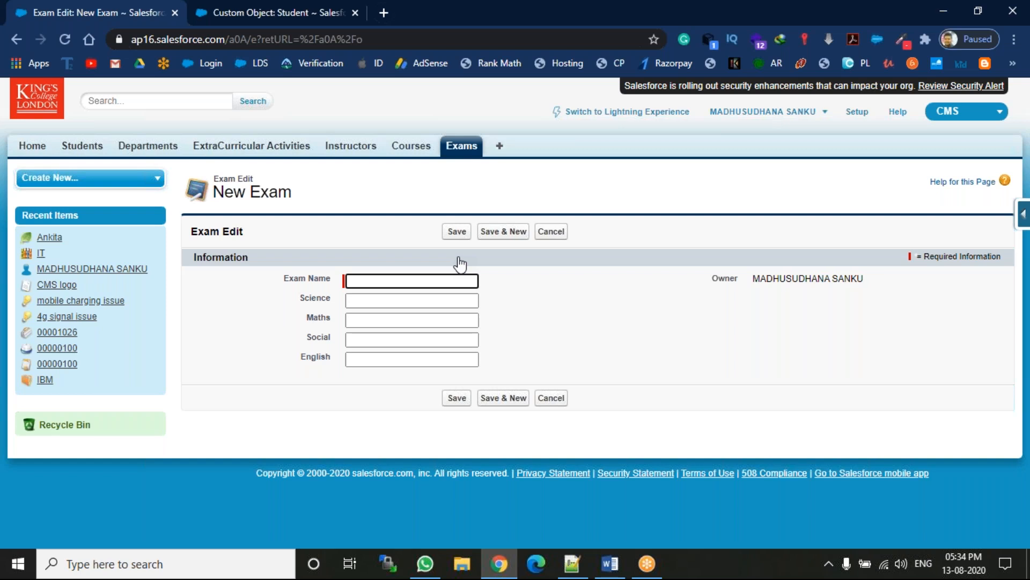
text(test 1)
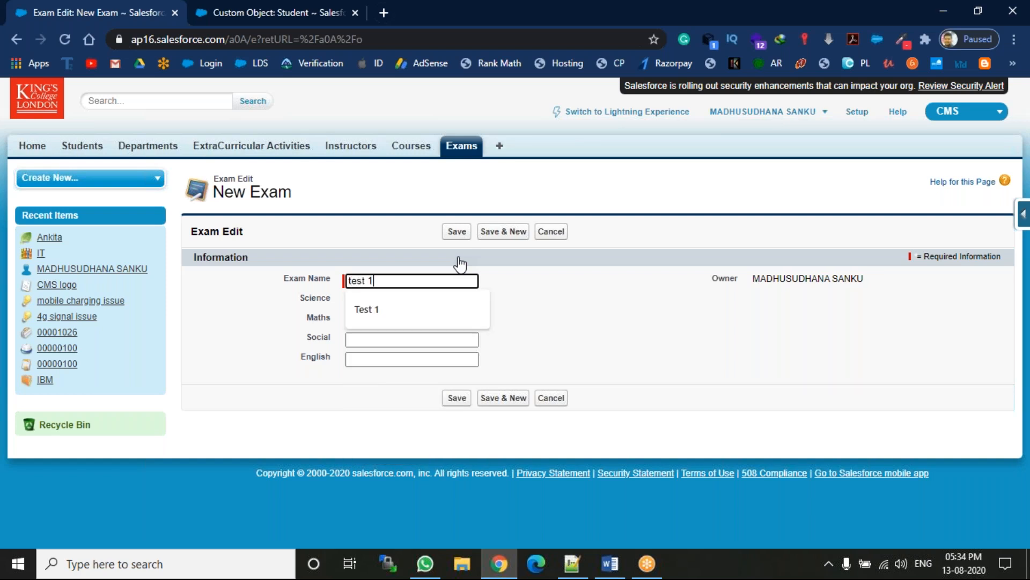
click(612, 317)
Step: Enter the exam marks as Science 45, Maths 89, Social 13 and English 36, and save the record
click(464, 299)
text(45)
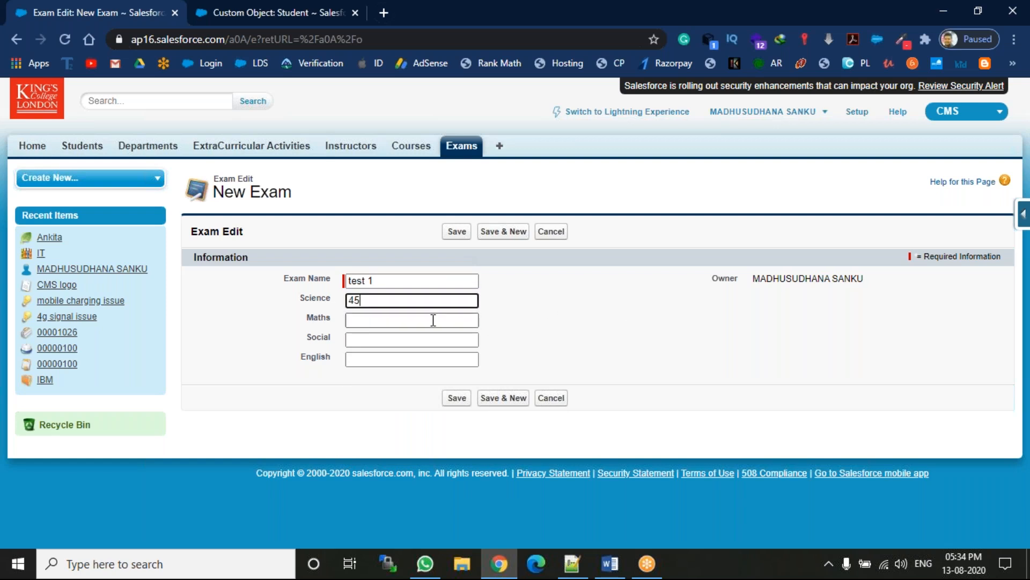
click(433, 321)
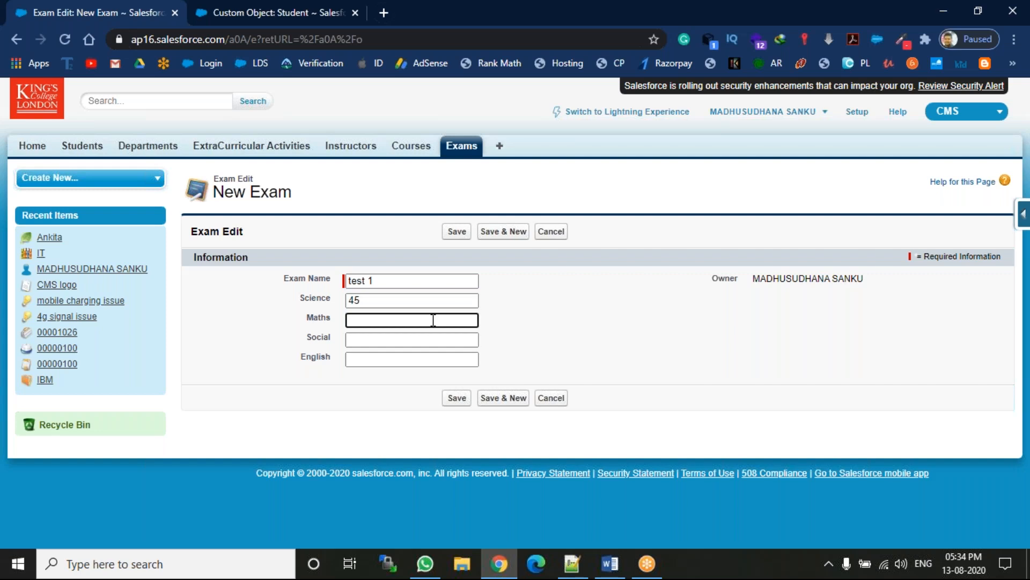
text(89)
key(Tab)
text(131)
key(BackSpace)
key(Tab)
text(36)
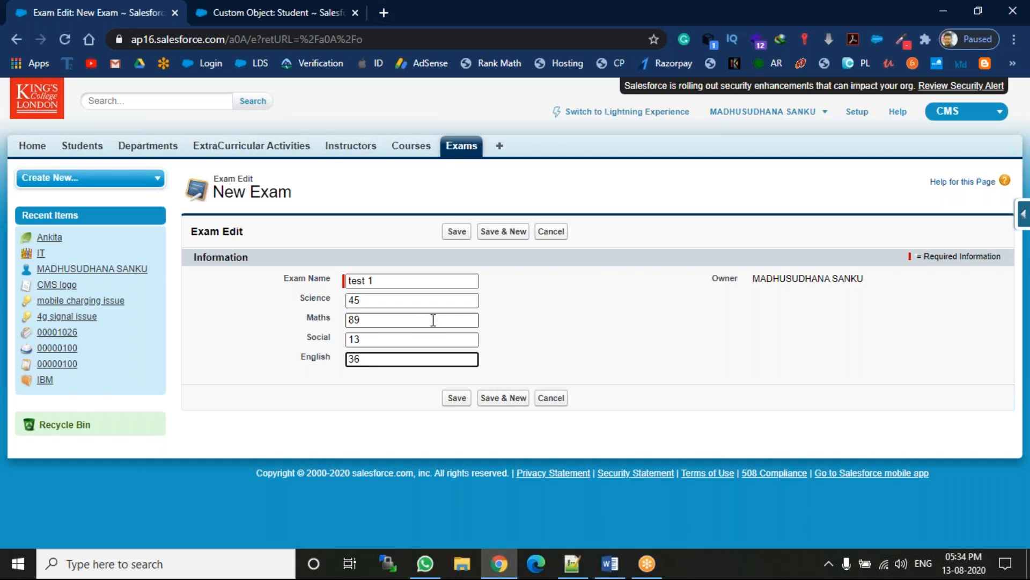
click(459, 233)
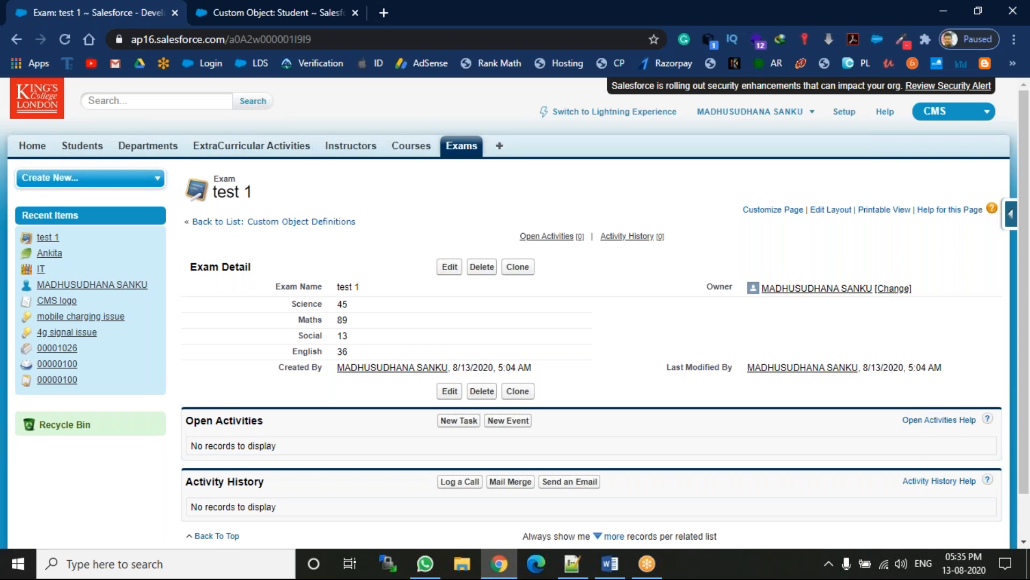
Step: Start a new custom field on the Exam object with Formula as its data type
click(1011, 215)
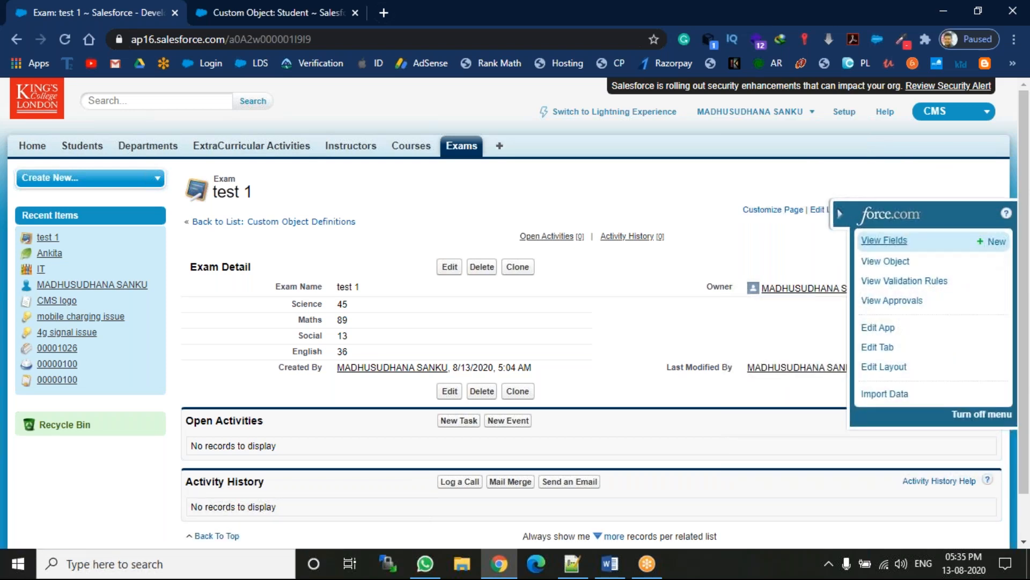
click(993, 241)
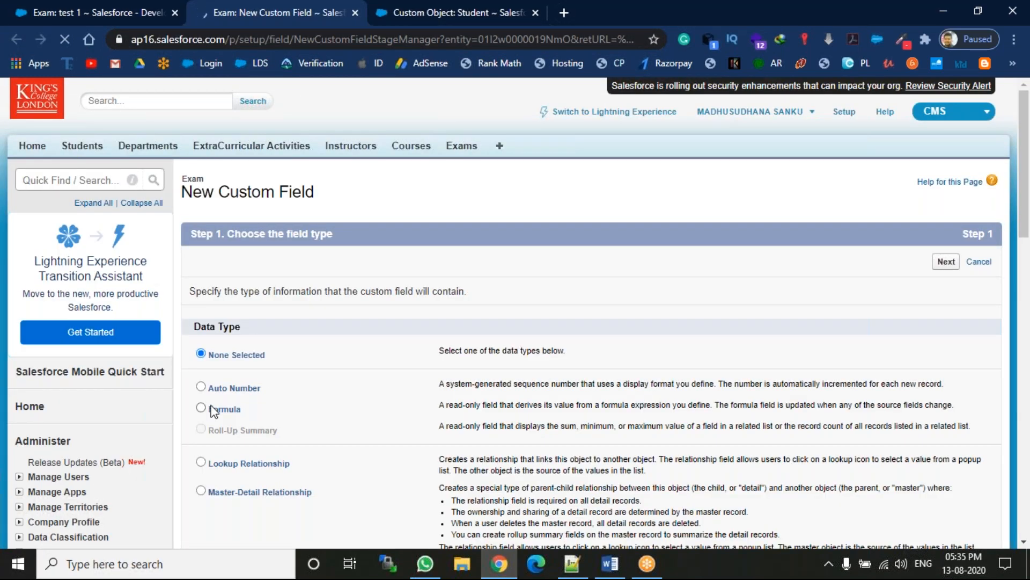
click(201, 408)
click(944, 263)
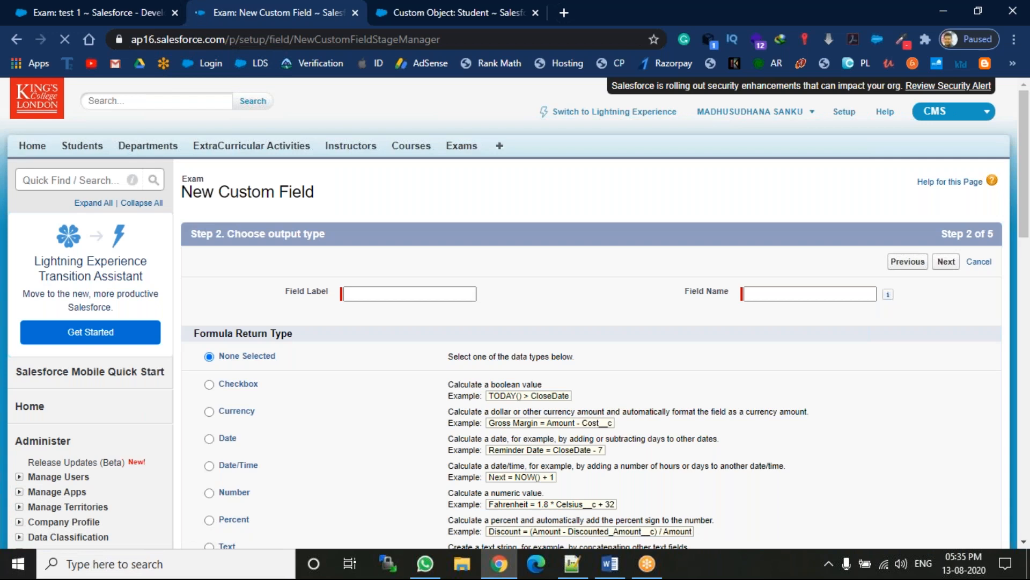
Step: Label the formula field Total Marks, with a Number return type and 0 decimal places, and continue to the formula definition
click(455, 293)
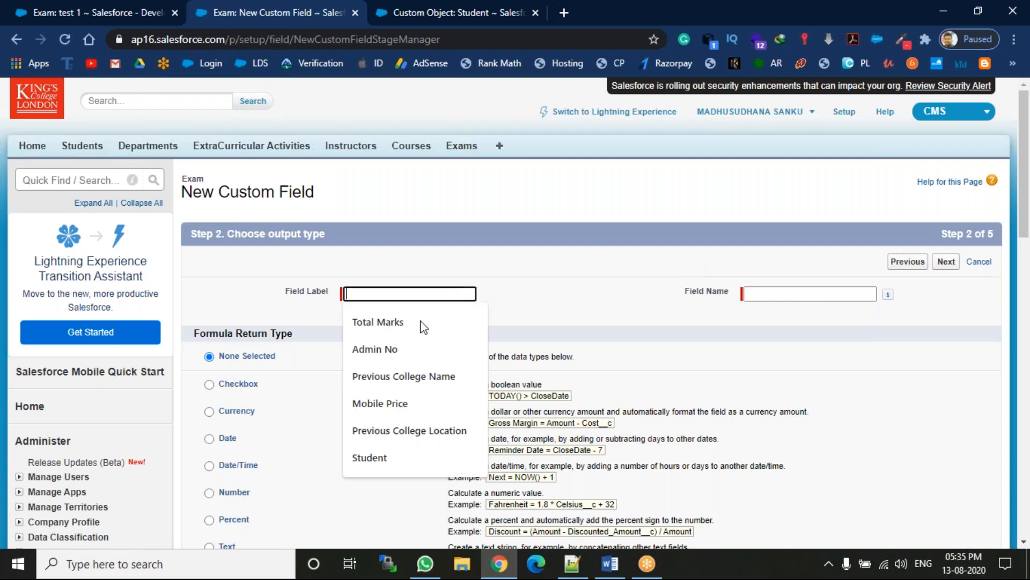
click(378, 322)
key(Tab)
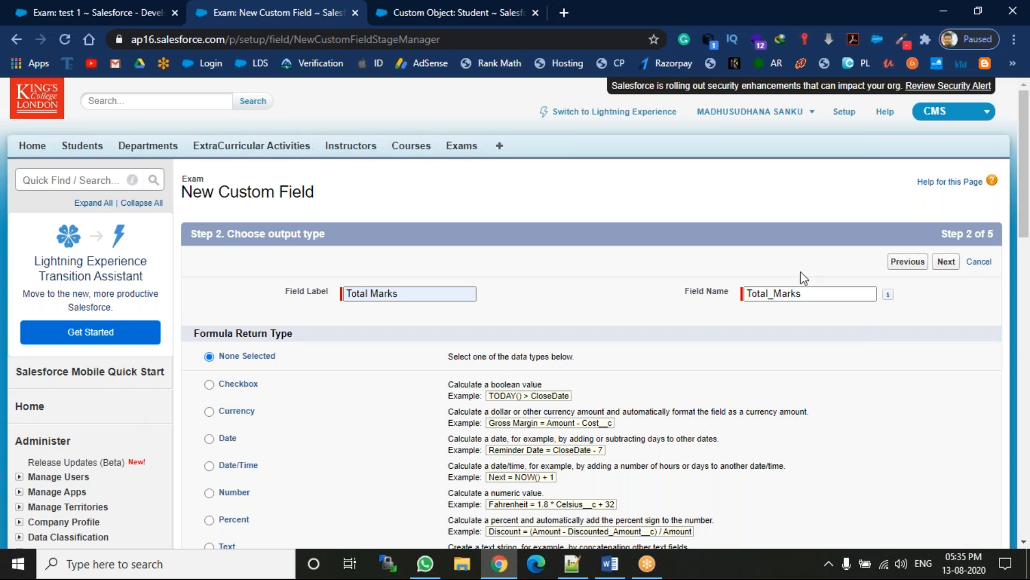
drag(1029, 219, 1029, 295)
click(226, 249)
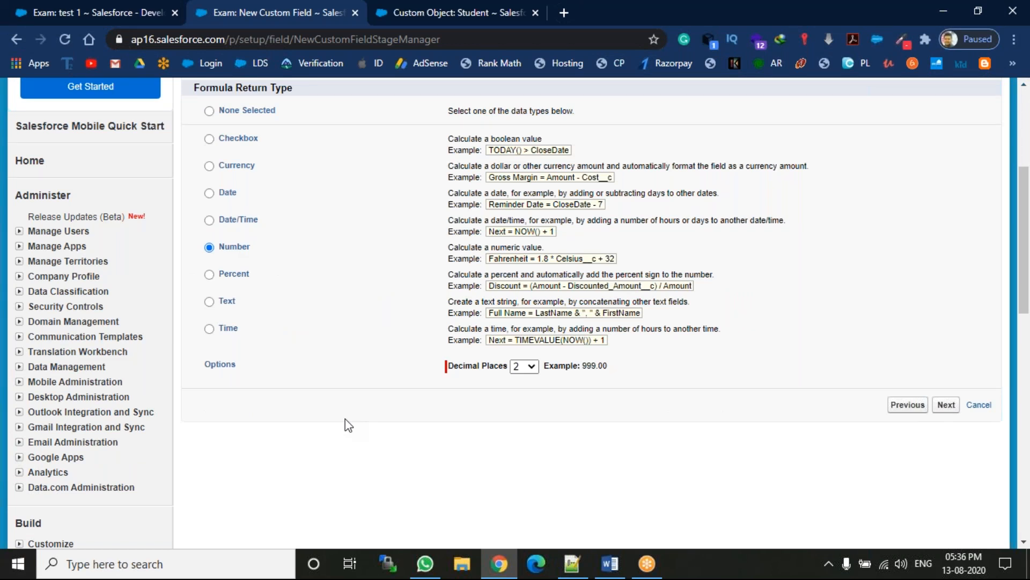
click(528, 366)
click(518, 127)
click(946, 406)
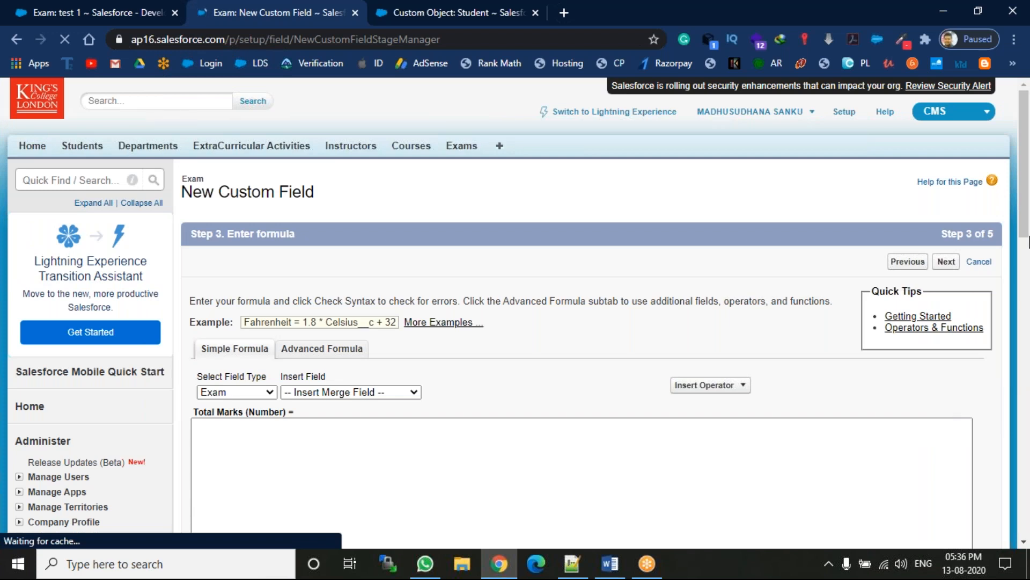
Step: Begin the Total Marks formula by inserting English__c + Maths__c from the Exam fields
drag(1029, 236, 1029, 301)
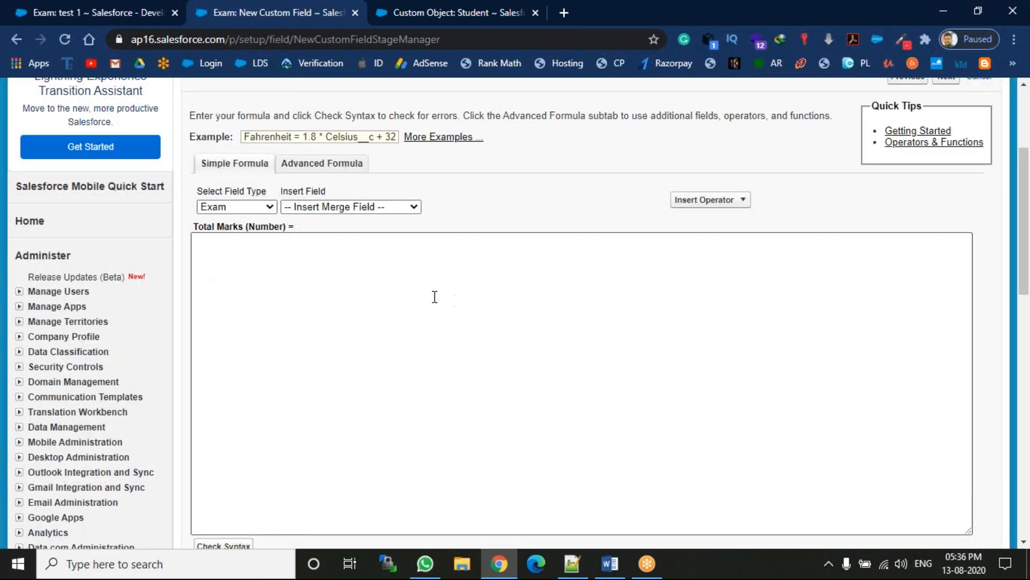
click(294, 214)
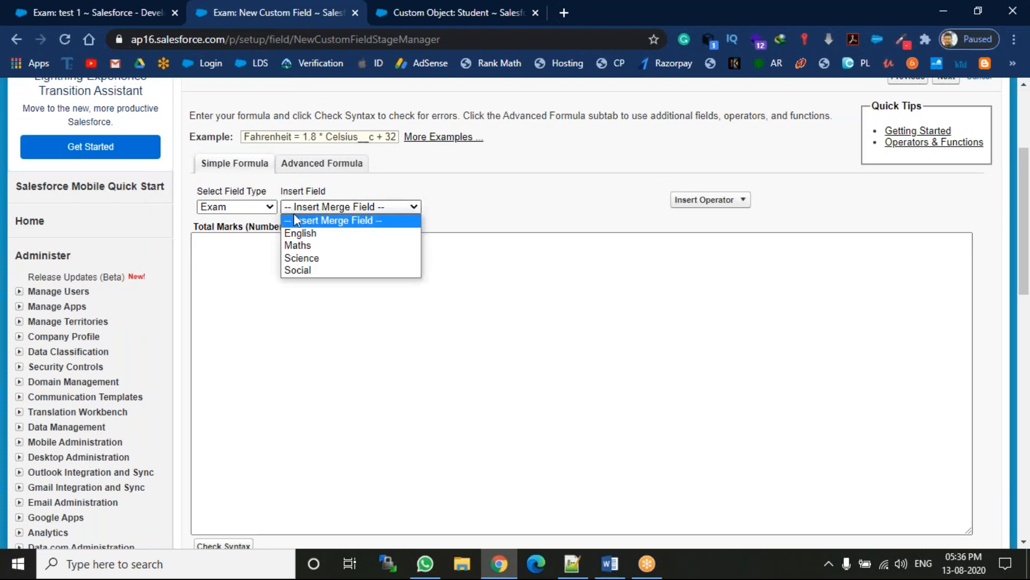
click(301, 232)
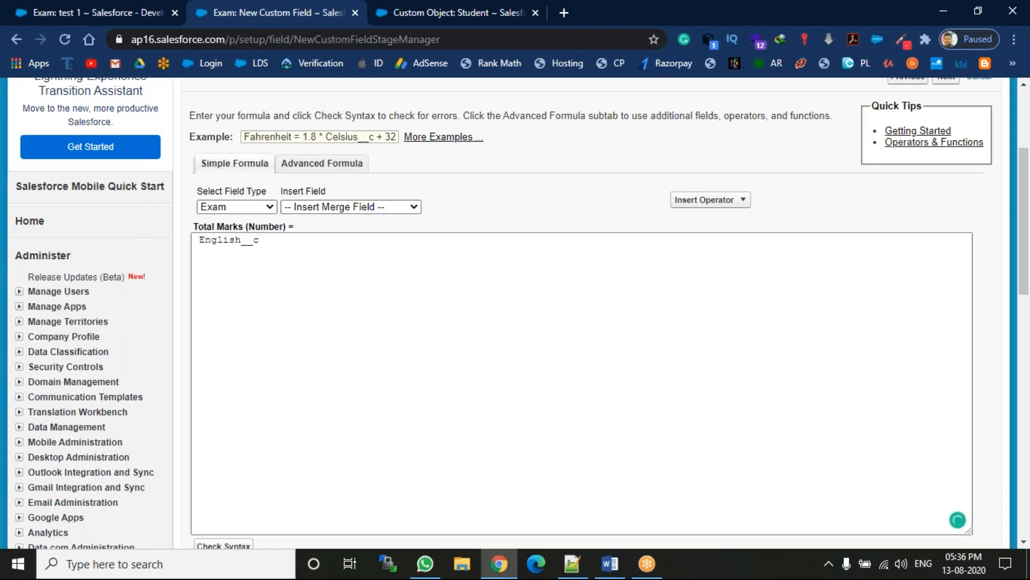
click(706, 200)
click(710, 222)
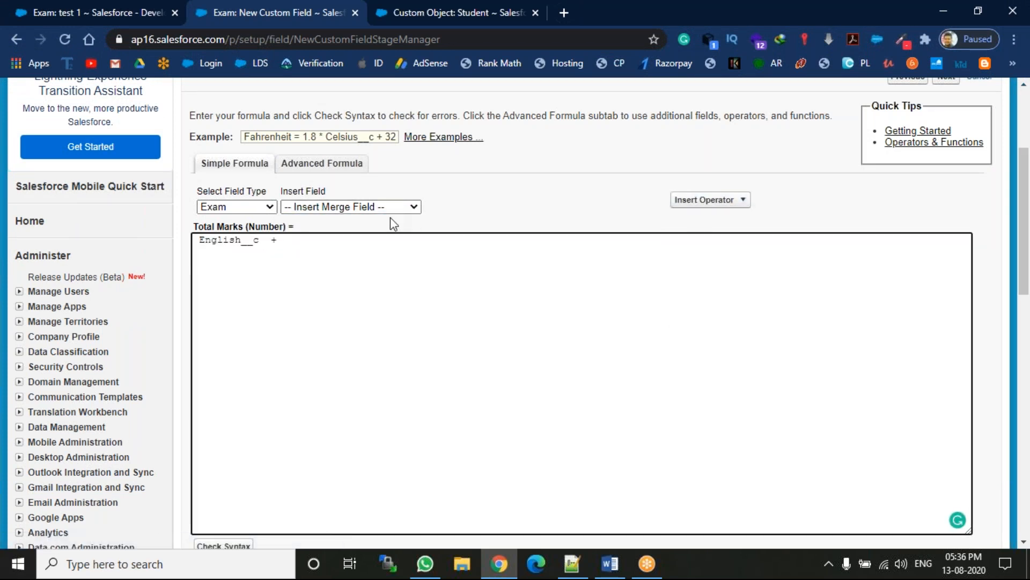
click(408, 211)
click(381, 245)
Step: Extend the formula with + Science__c + Social__c and check its syntax
click(709, 200)
click(705, 219)
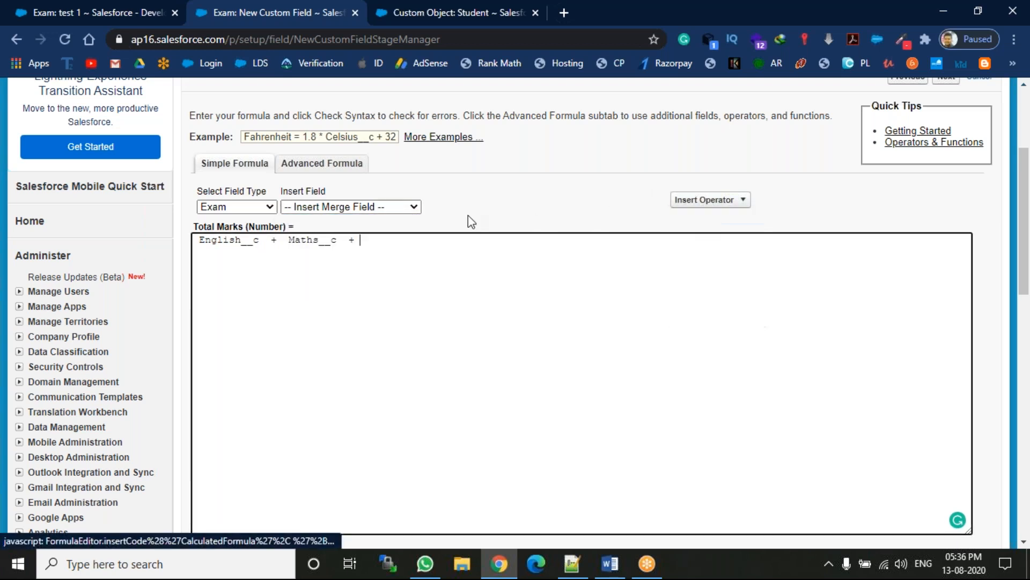
click(394, 206)
click(368, 261)
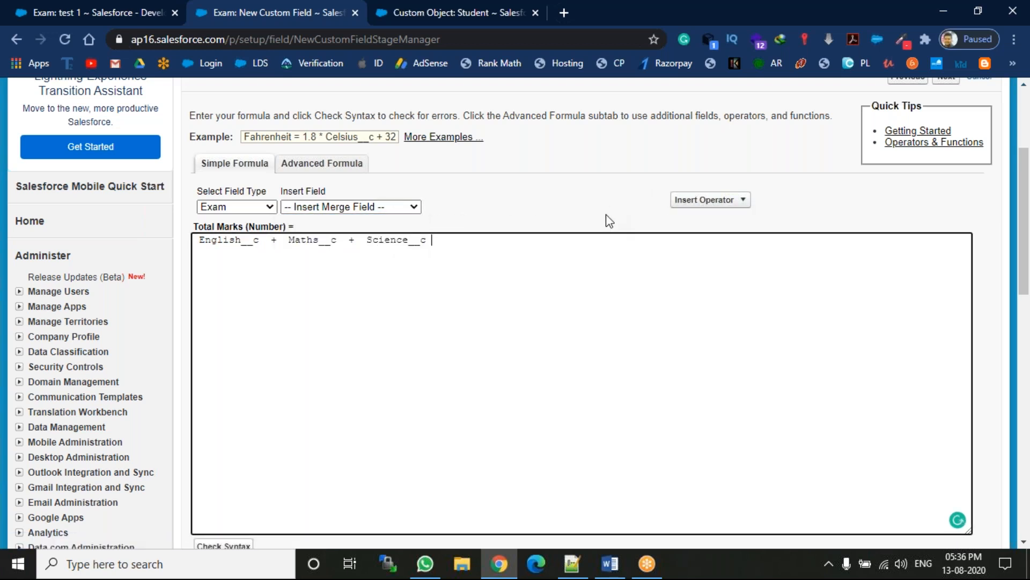
click(693, 200)
click(691, 215)
click(402, 207)
click(317, 271)
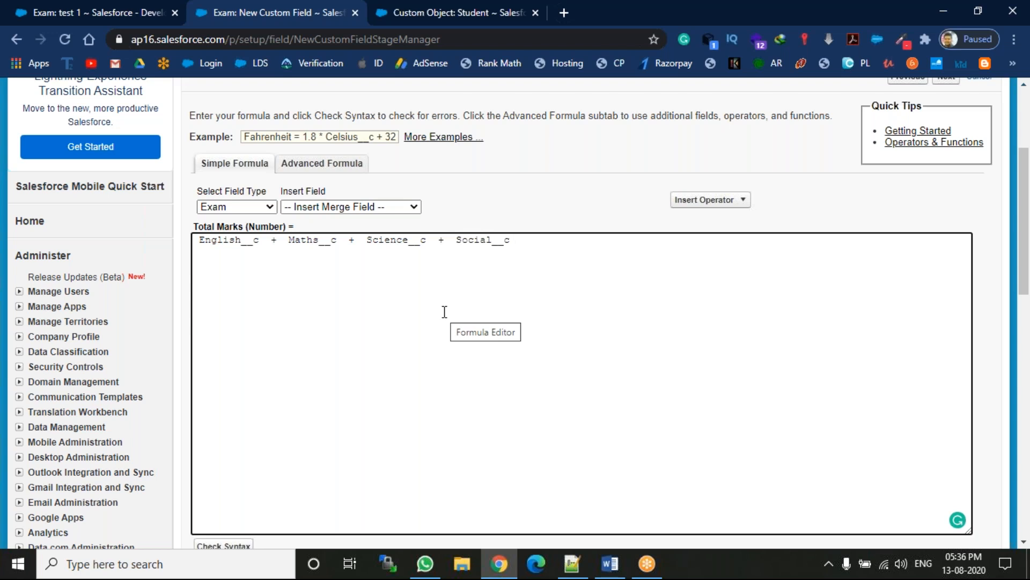
scroll(1028, 211, down, 2)
click(235, 465)
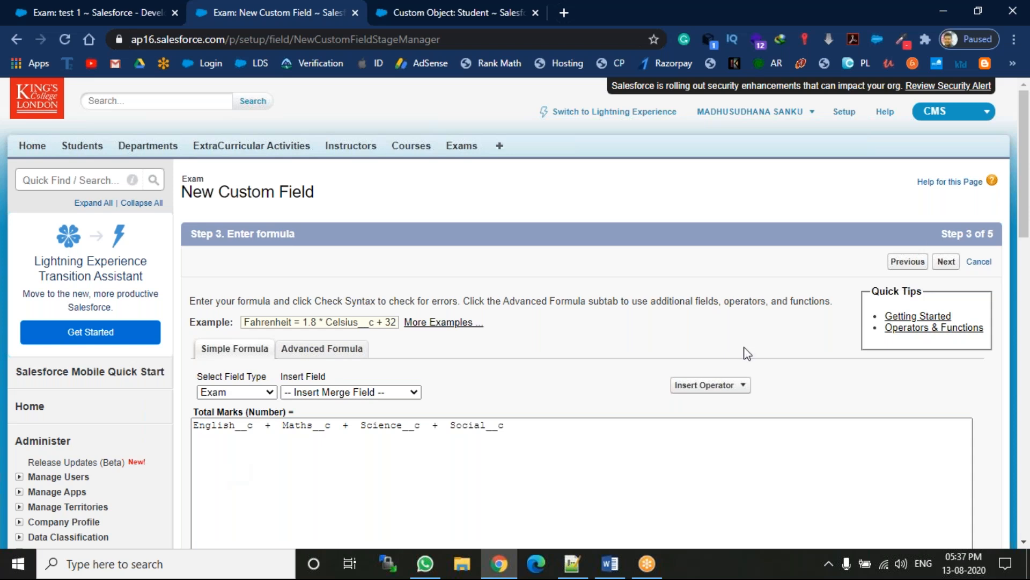
Step: Accept the default field-level security and Exam Layout placement for Total Marks, and save the field
scroll(1028, 193, down, 8)
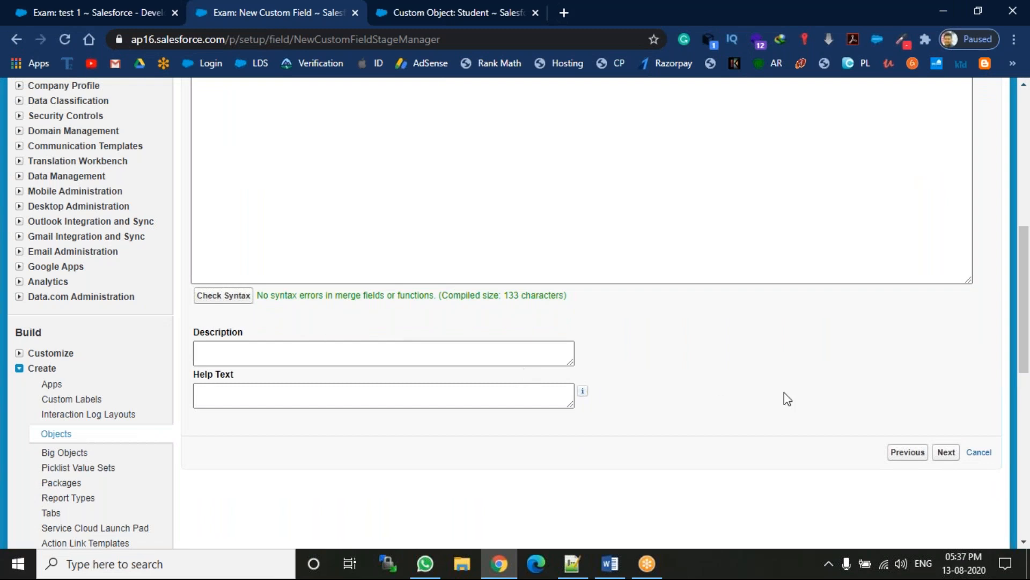
click(946, 451)
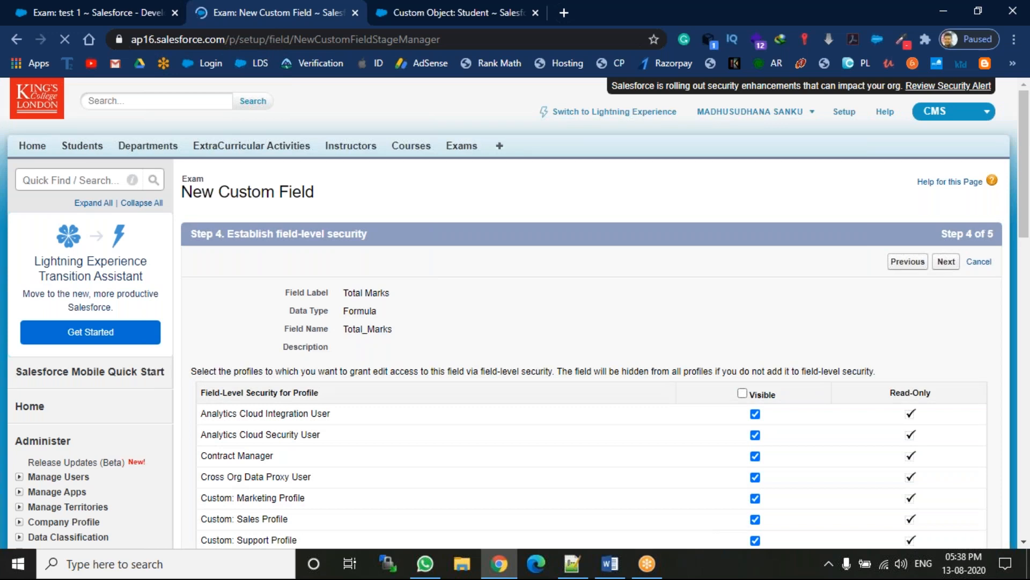
click(946, 262)
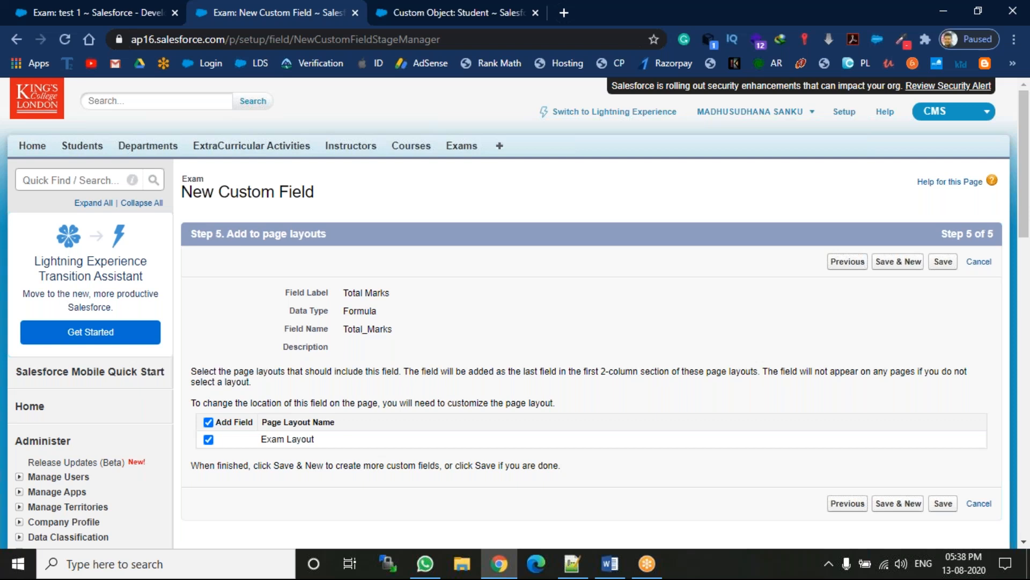
click(943, 262)
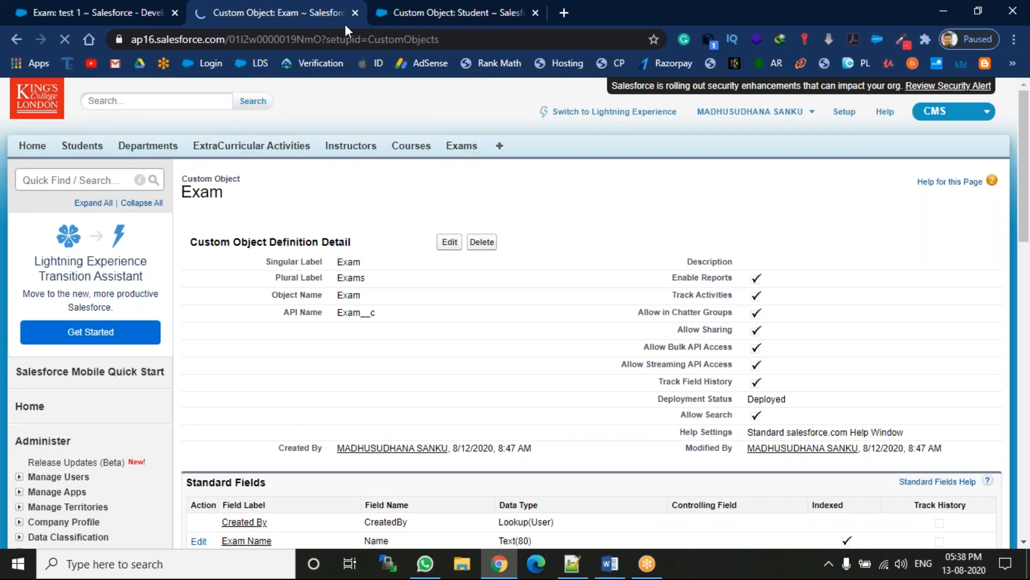
Step: Return to the test 1 exam record, reload it, set Social to 63 and save
click(76, 2)
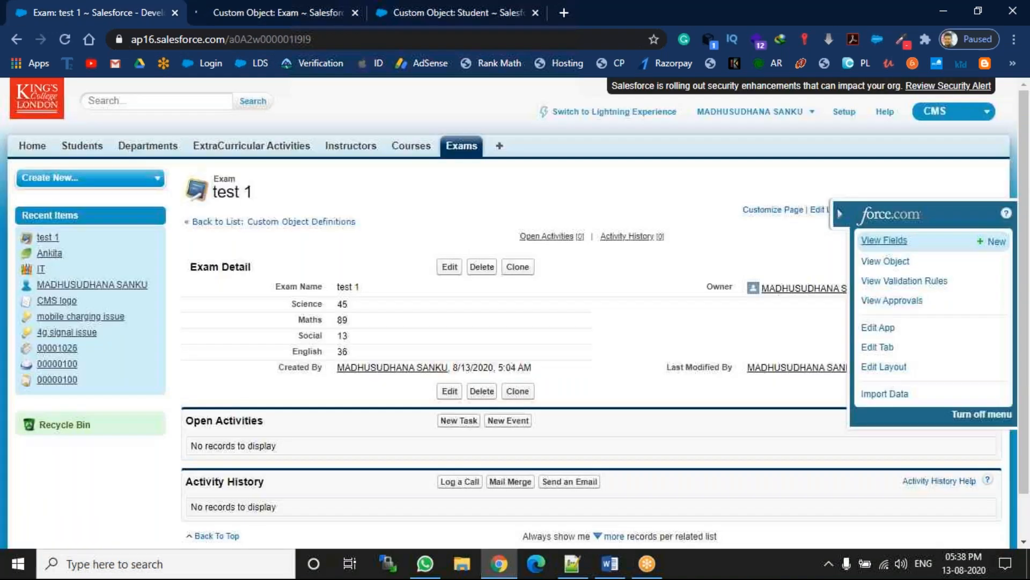
click(64, 39)
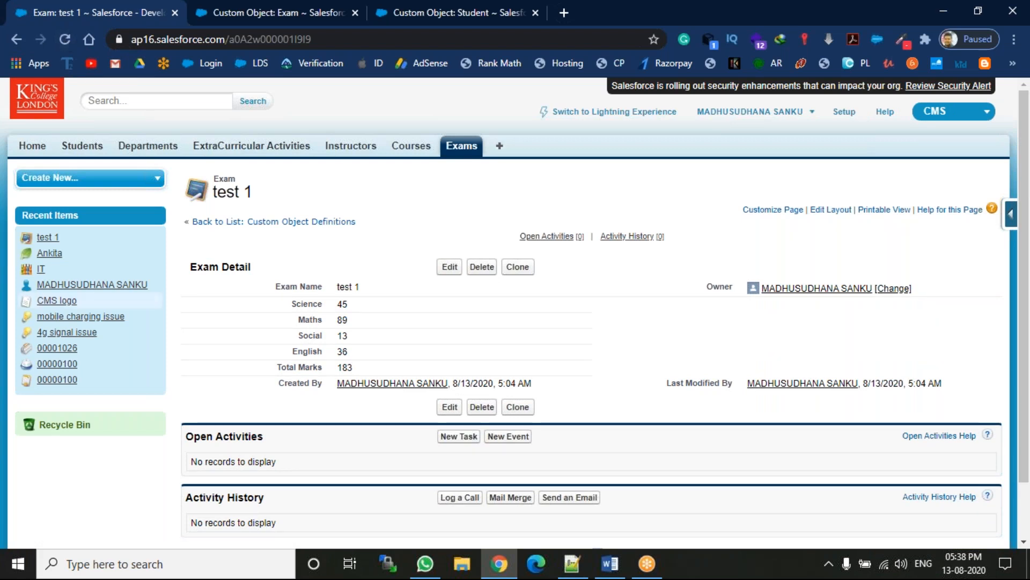
double_click(343, 336)
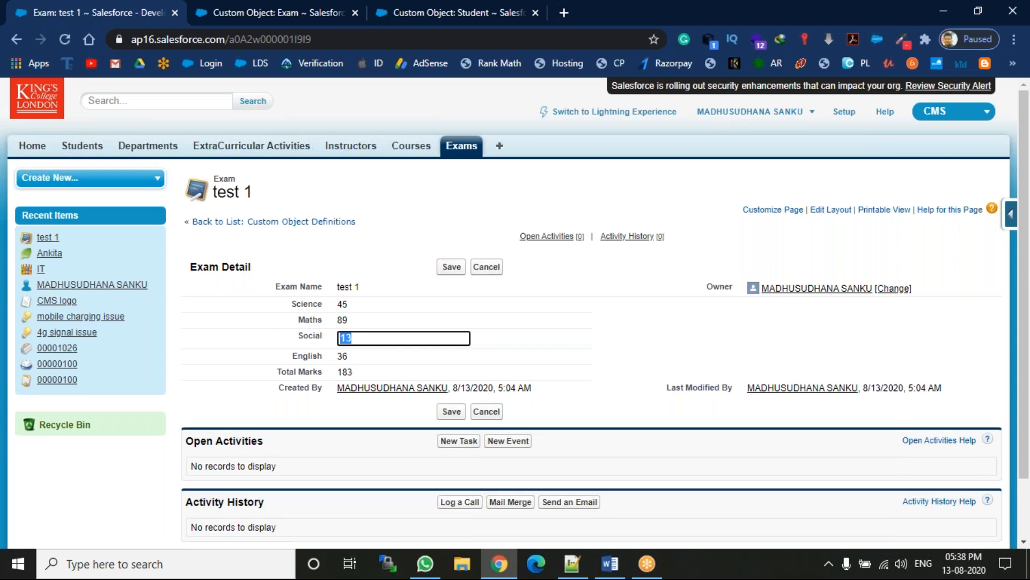
text(63)
click(452, 267)
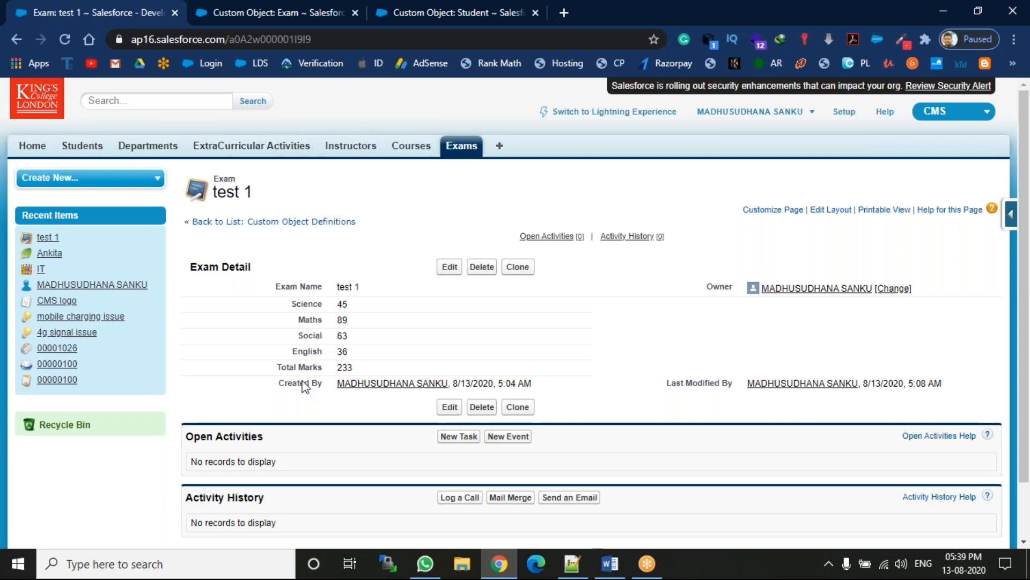
Step: Switch to File Explorer and open the Formulas PDF from the PDF Docx folder under 1. Admin on Online Training (D:)
click(461, 570)
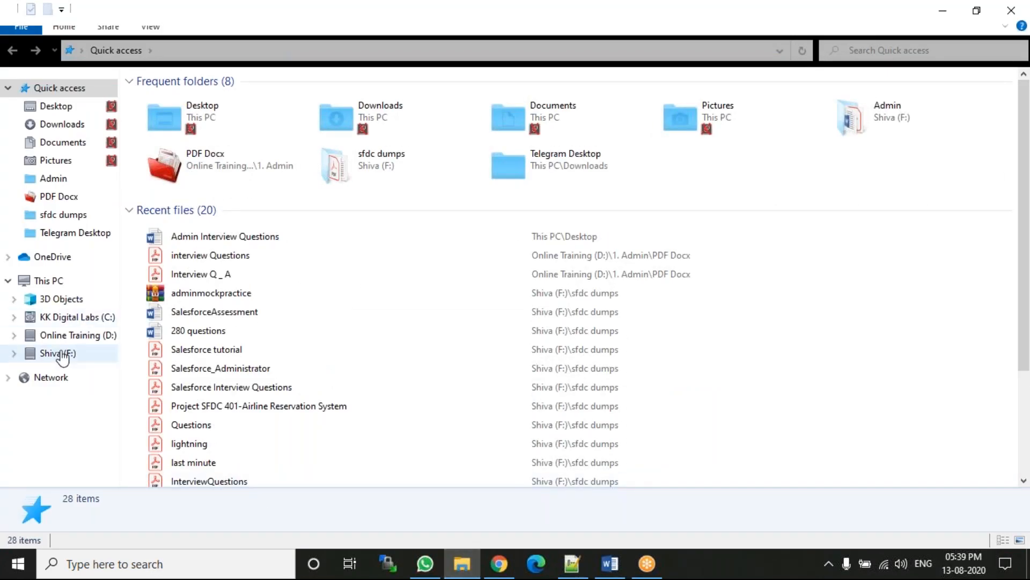
click(76, 335)
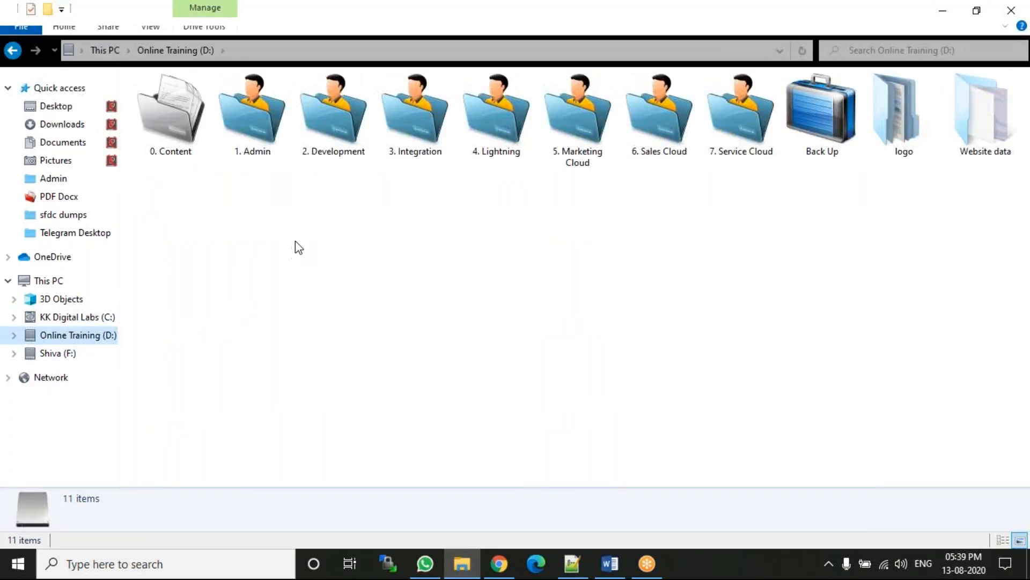
double_click(247, 111)
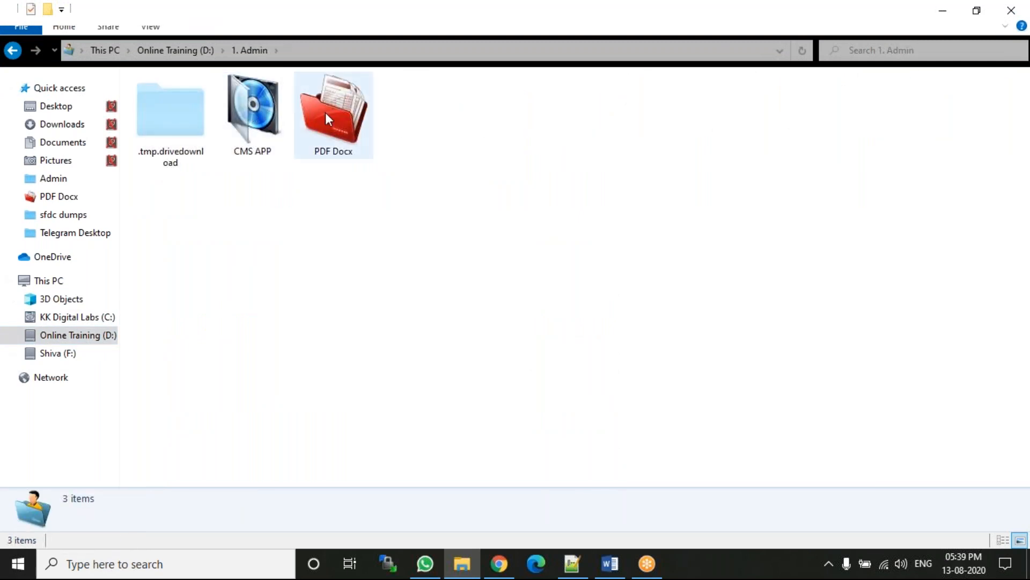
click(325, 111)
double_click(326, 112)
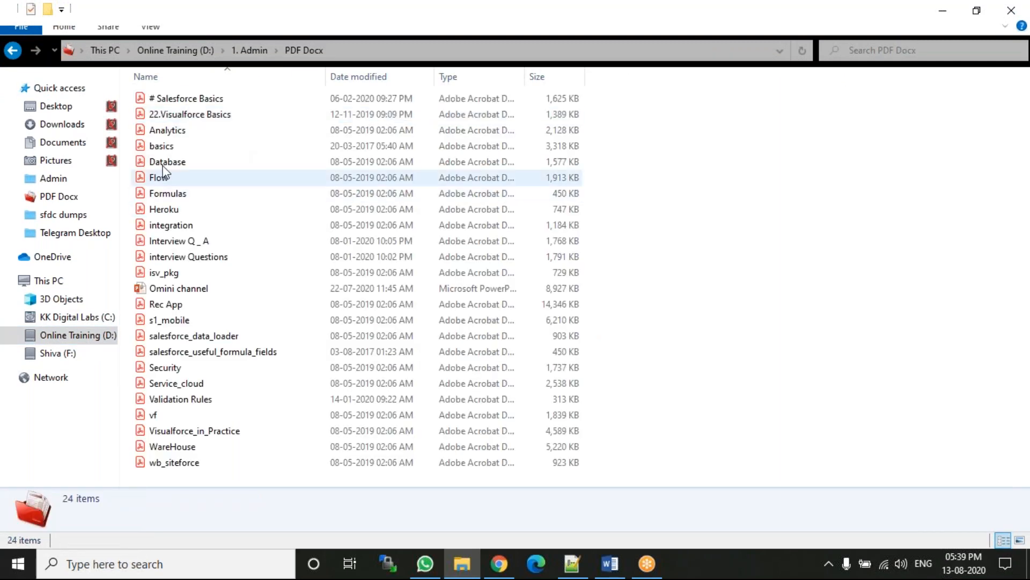
click(166, 197)
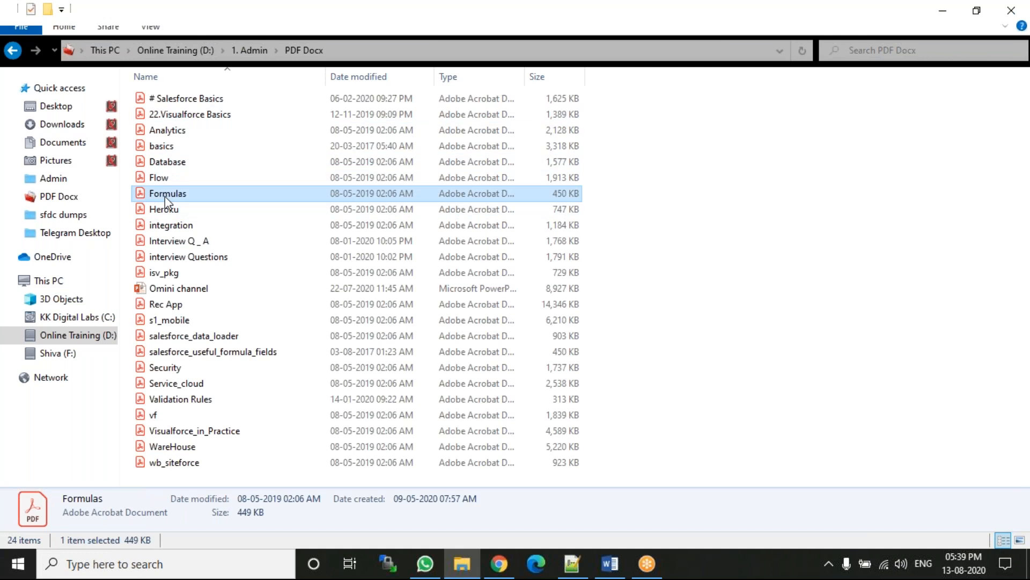
double_click(165, 195)
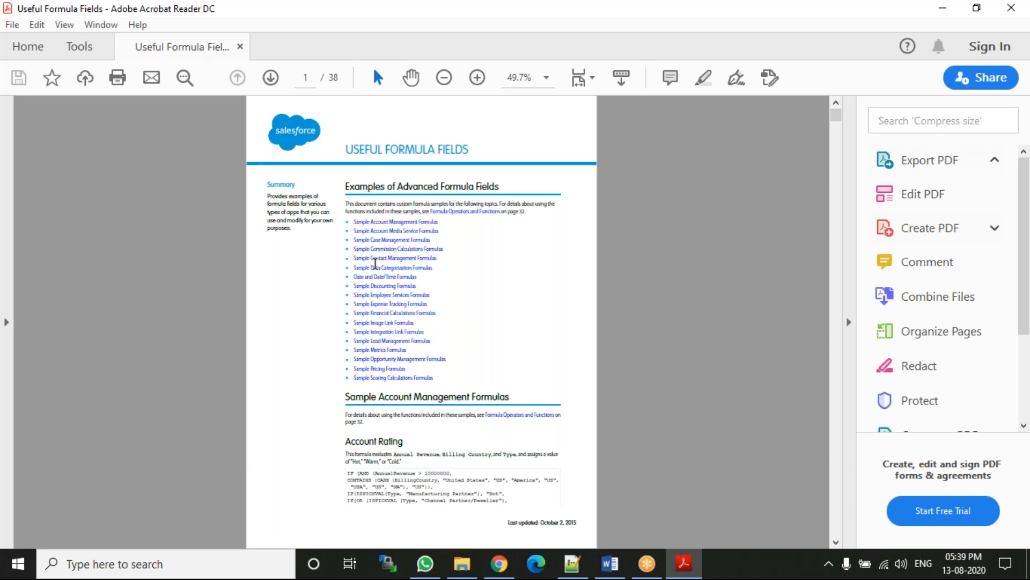
Step: Examine the sample formulas in the Useful Formula Fields document at 100% zoom, close it and put the file window away
click(477, 78)
click(478, 79)
click(477, 78)
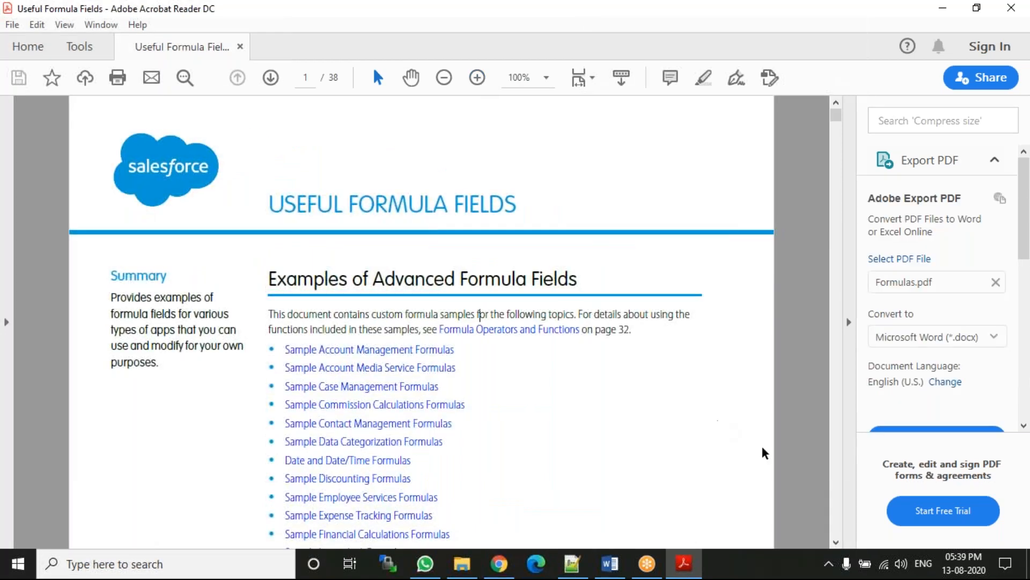
scroll(842, 544, down, 3)
scroll(479, 176, down, 15)
scroll(844, 548, down, 9)
scroll(843, 546, down, 2)
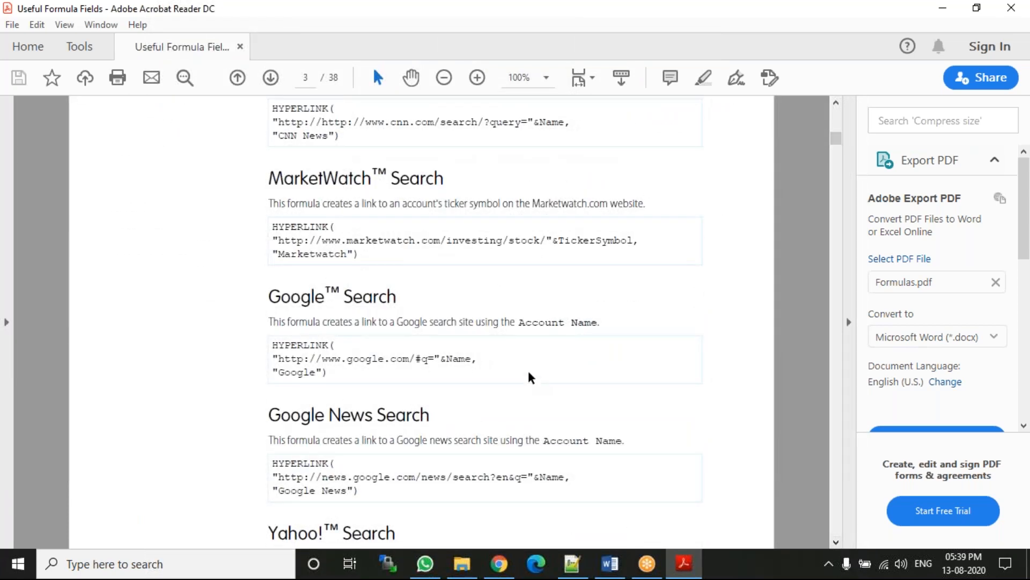
click(1014, 16)
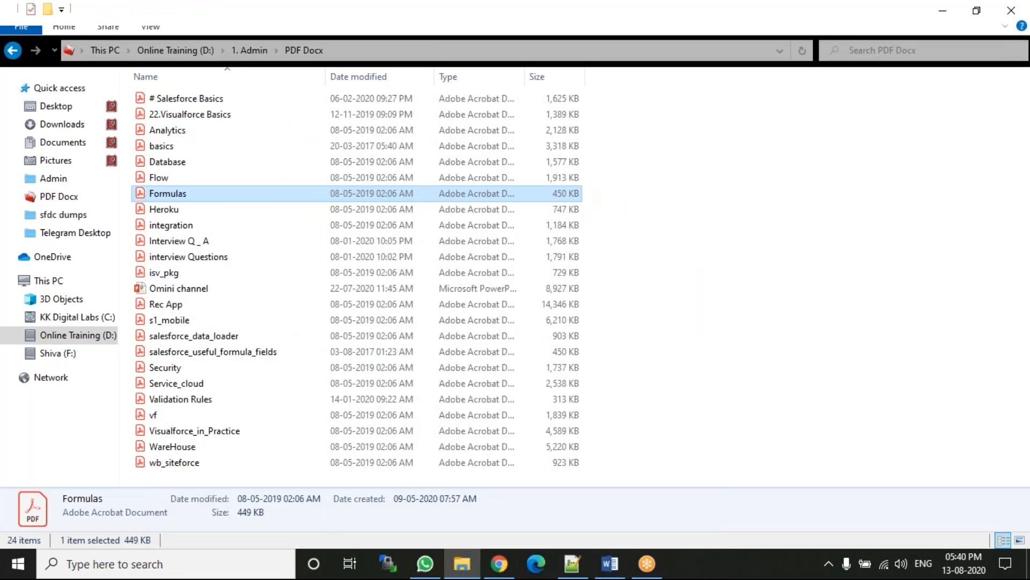
click(943, 11)
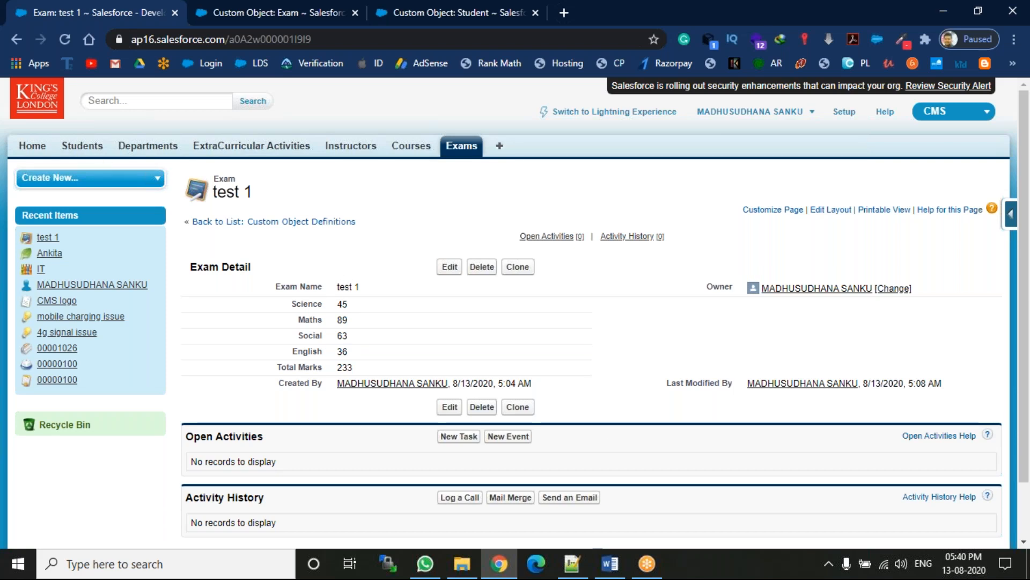
Step: Switch to Notepad++ and add the heading "Page Layout :" underlined with equals signs below the Formula section
click(577, 569)
click(213, 358)
text(Page Layout )
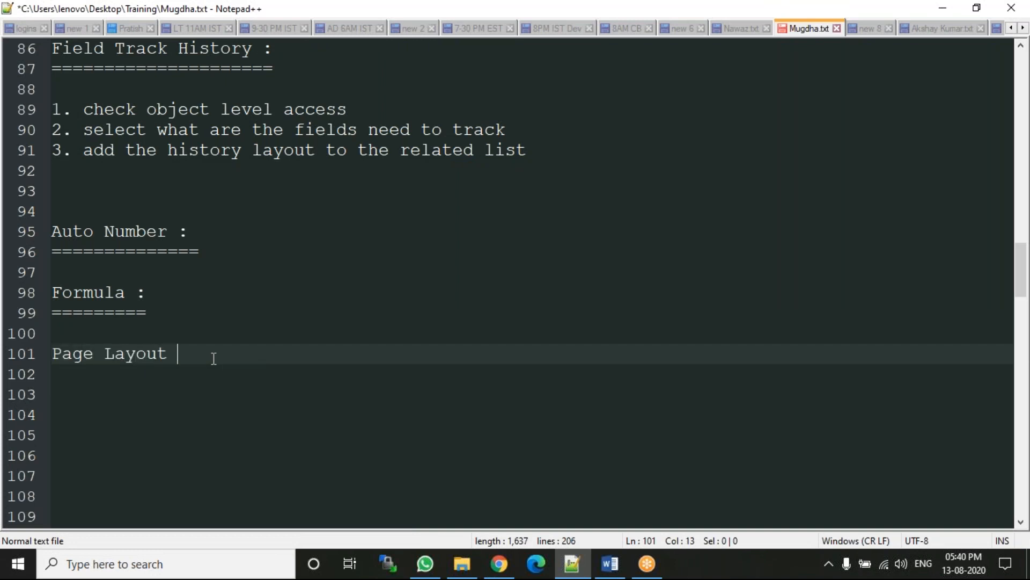
text(:)
key(Return)
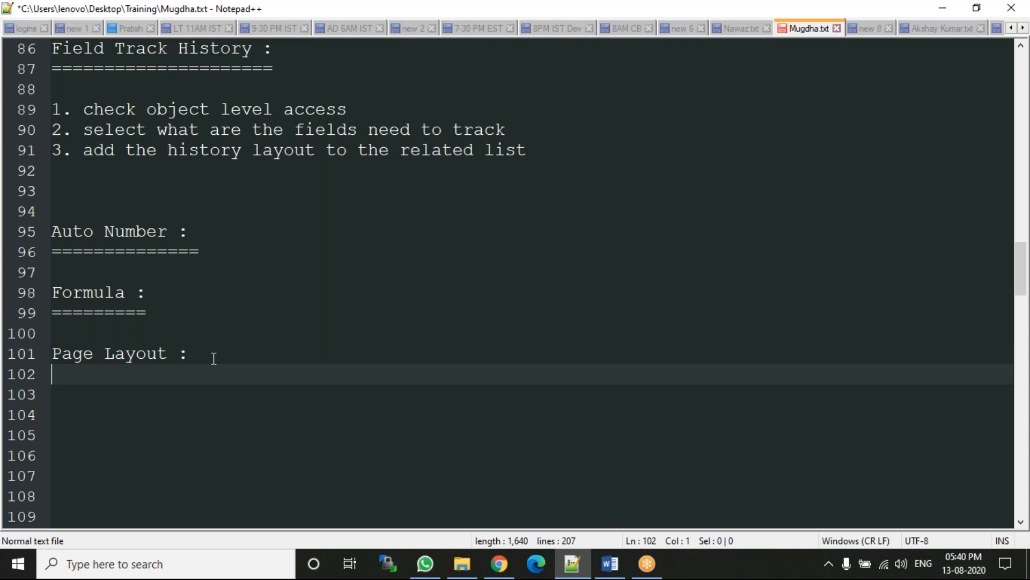
text(=============)
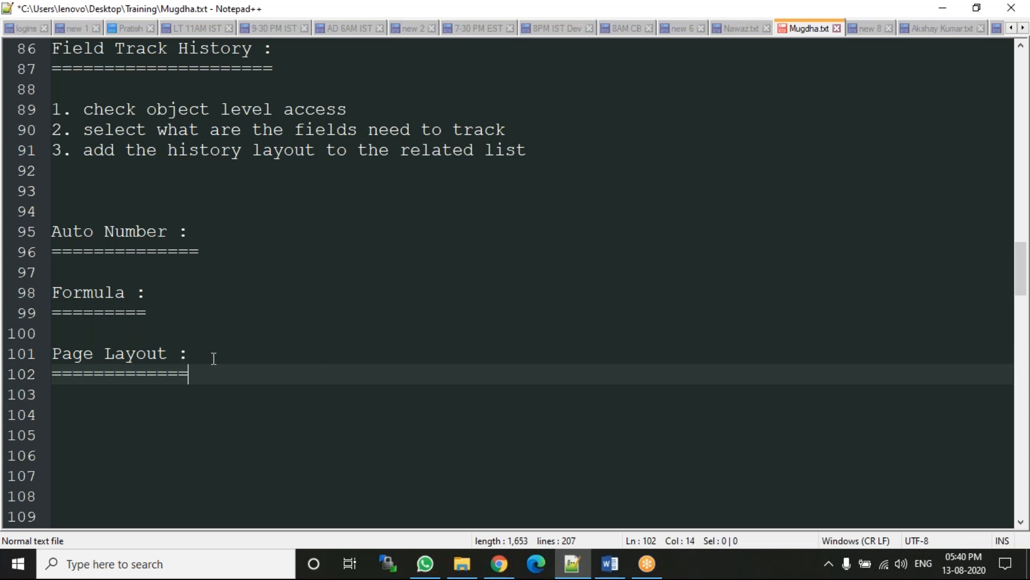
key(Return)
key(Return)
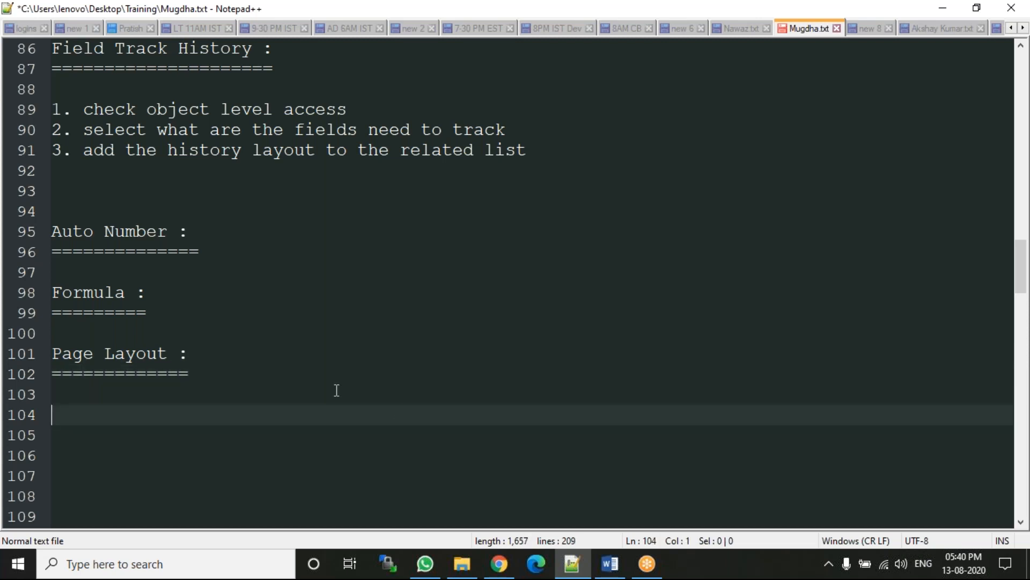
Step: Switch back to Chrome and open a blank new Student form to review its field arrangement
click(497, 553)
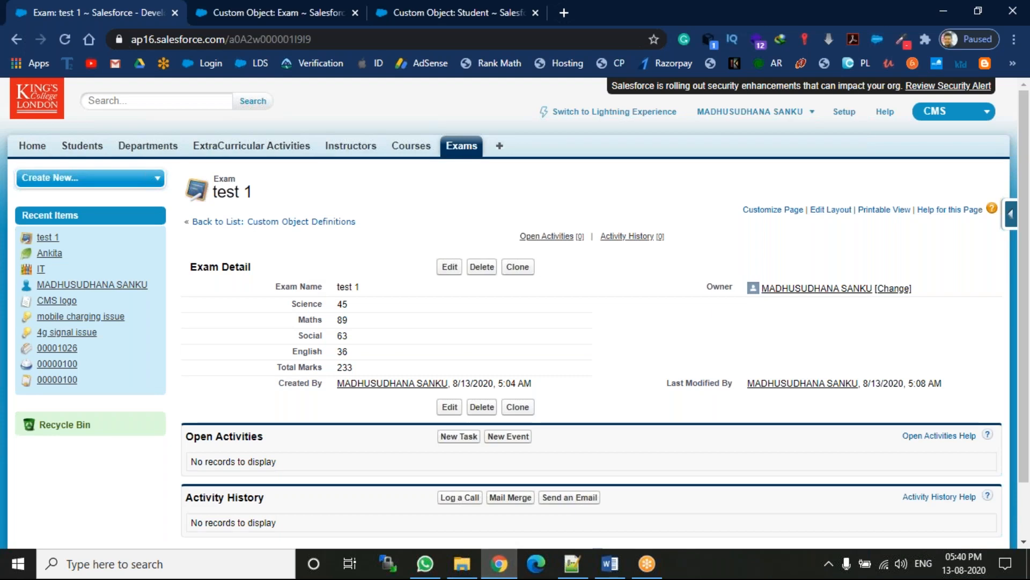
click(88, 152)
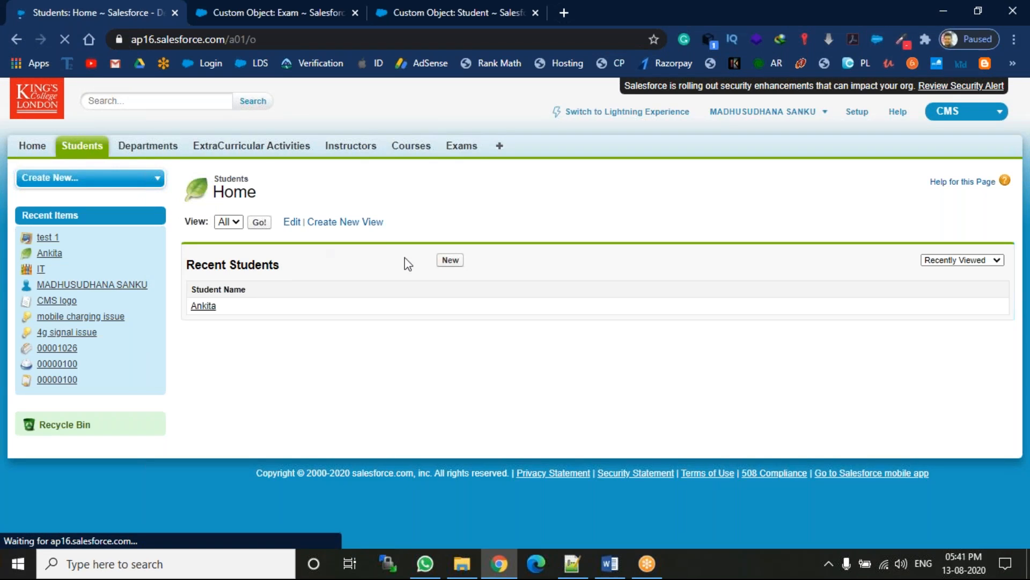
click(450, 262)
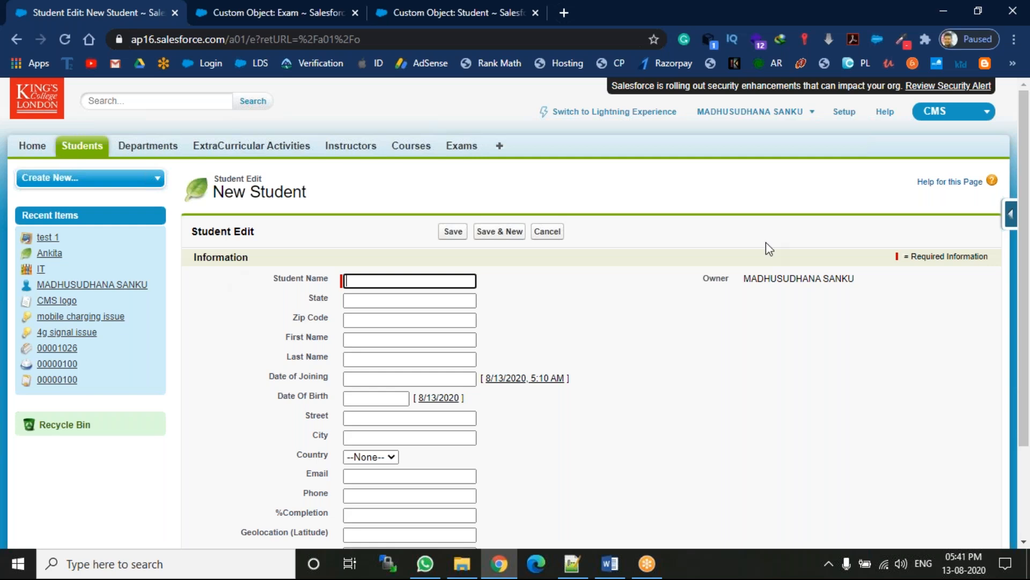
Step: Switch to the Sales app, close the two custom object pages and open a new Account form to examine its layout
click(963, 112)
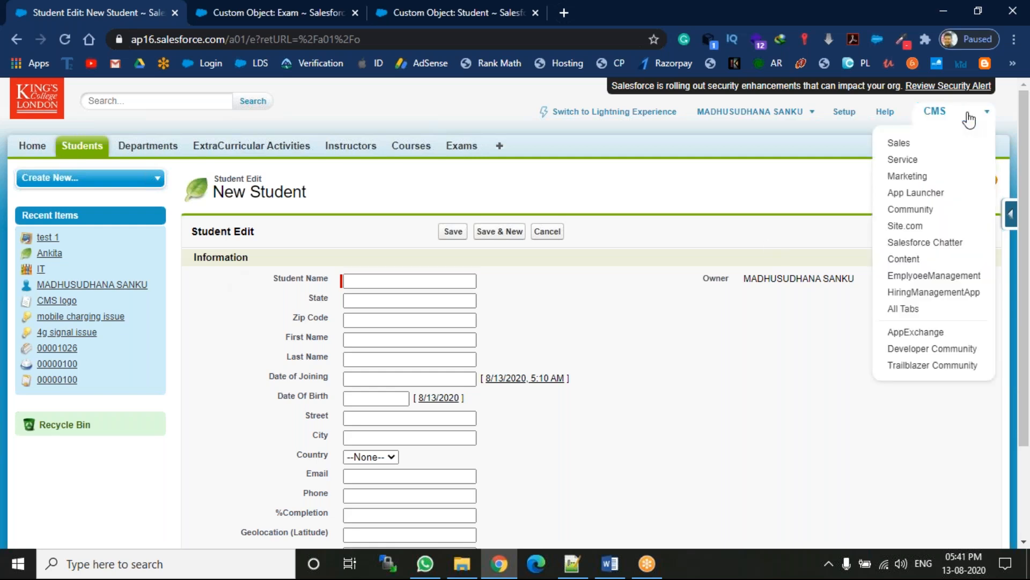
click(919, 142)
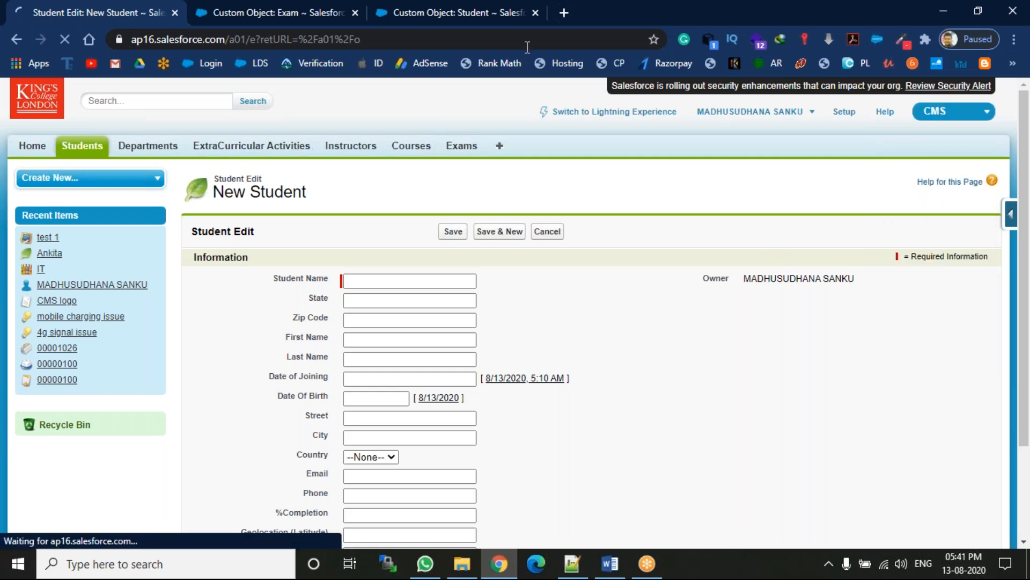
click(356, 13)
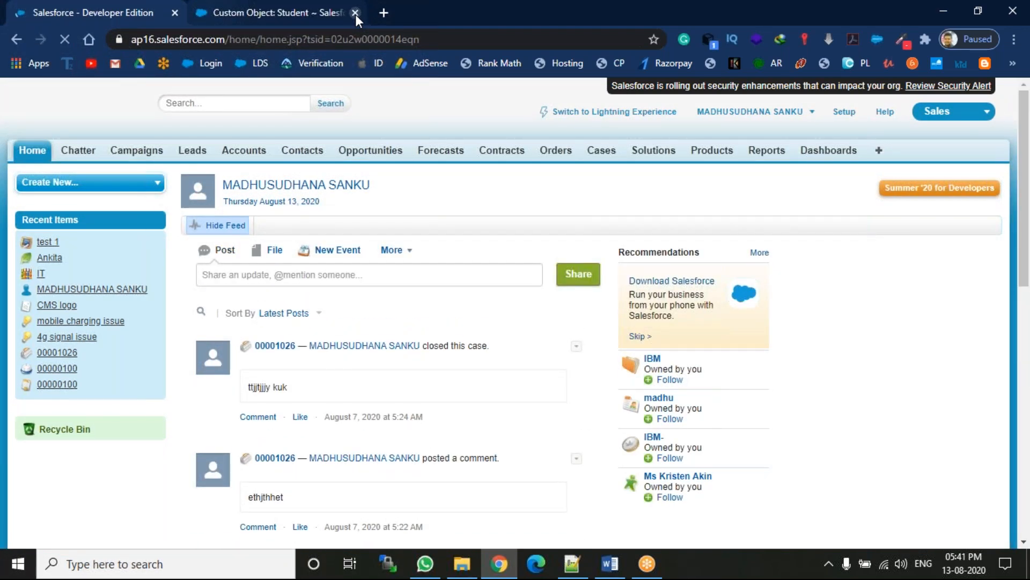
click(355, 13)
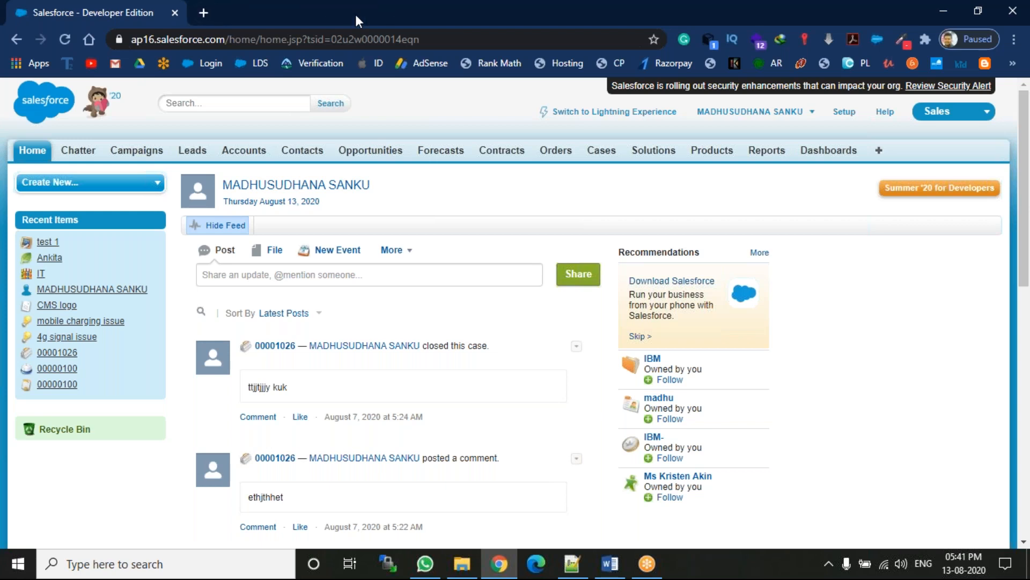
click(236, 150)
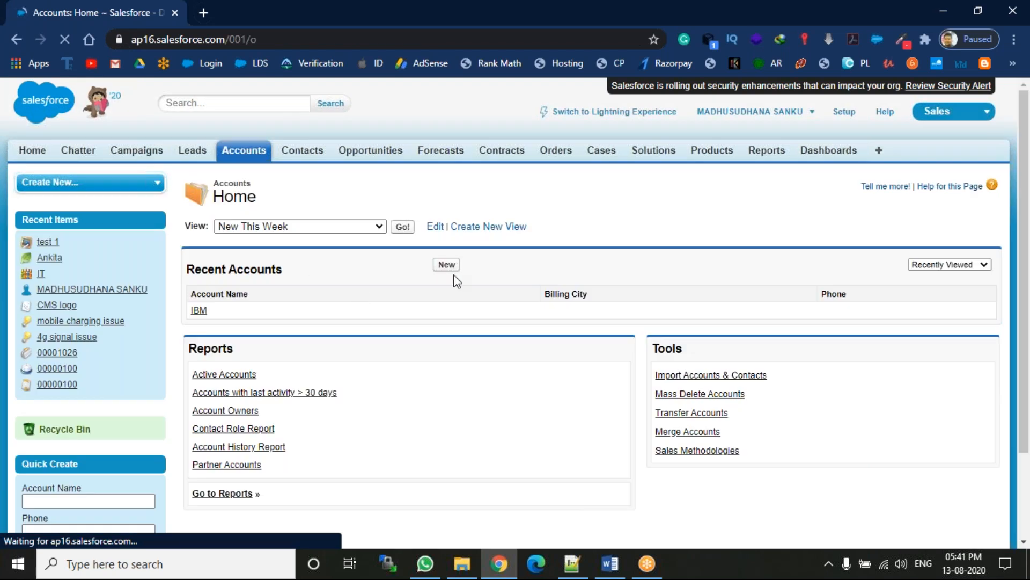
click(450, 267)
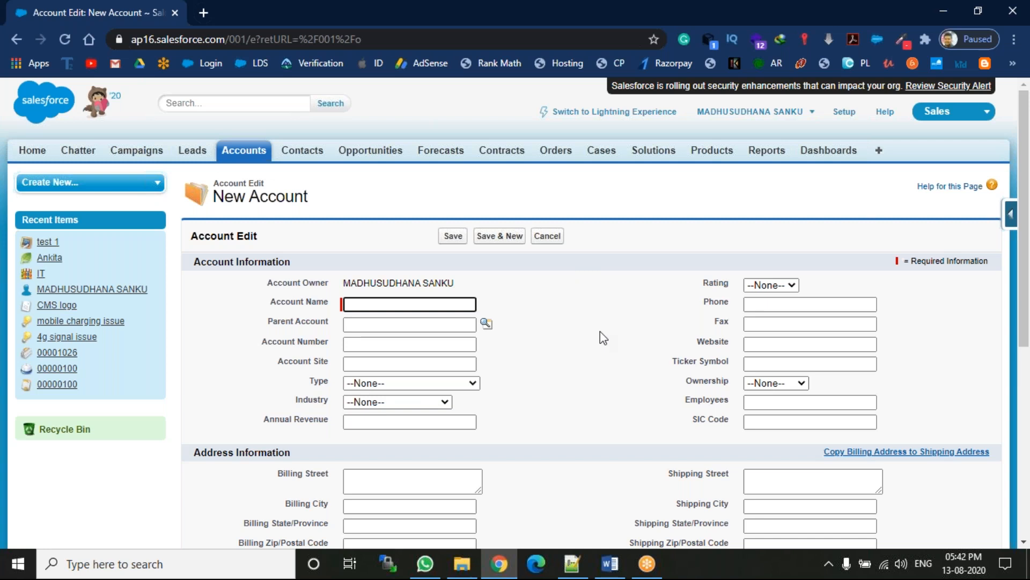
Step: Return to the CMS app and open the Student page layout for editing from a new Student form
click(944, 111)
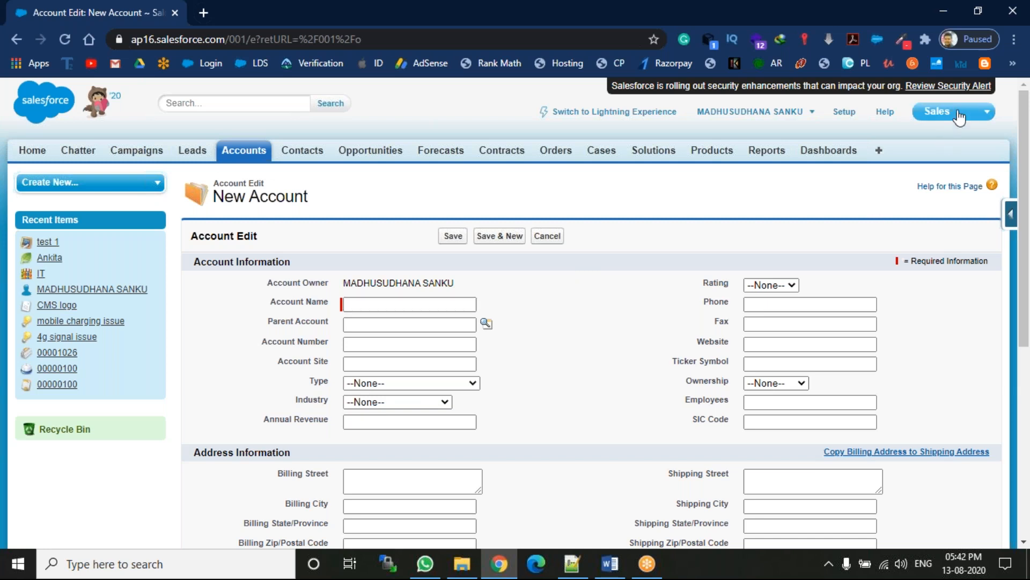
click(914, 310)
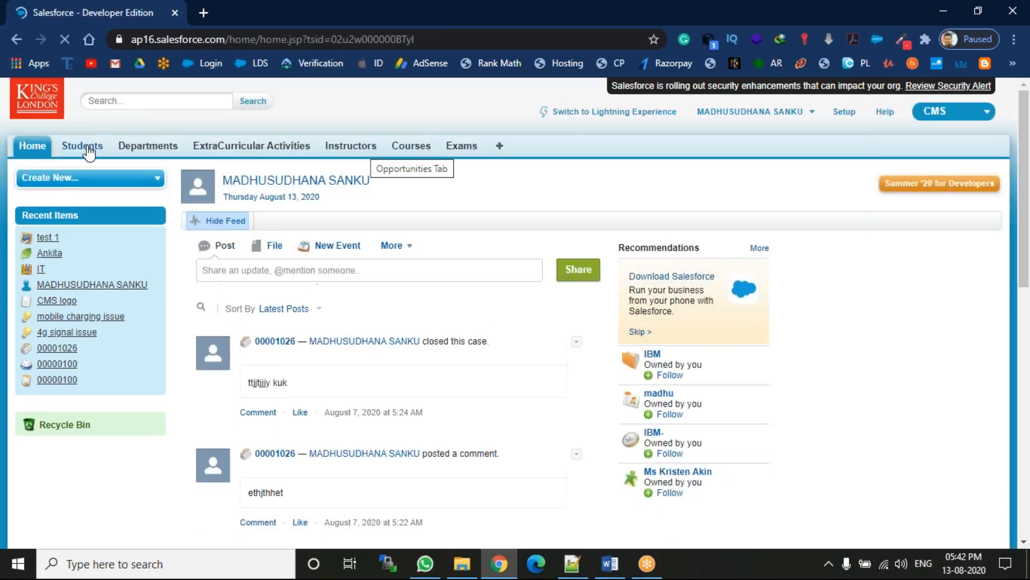
click(88, 152)
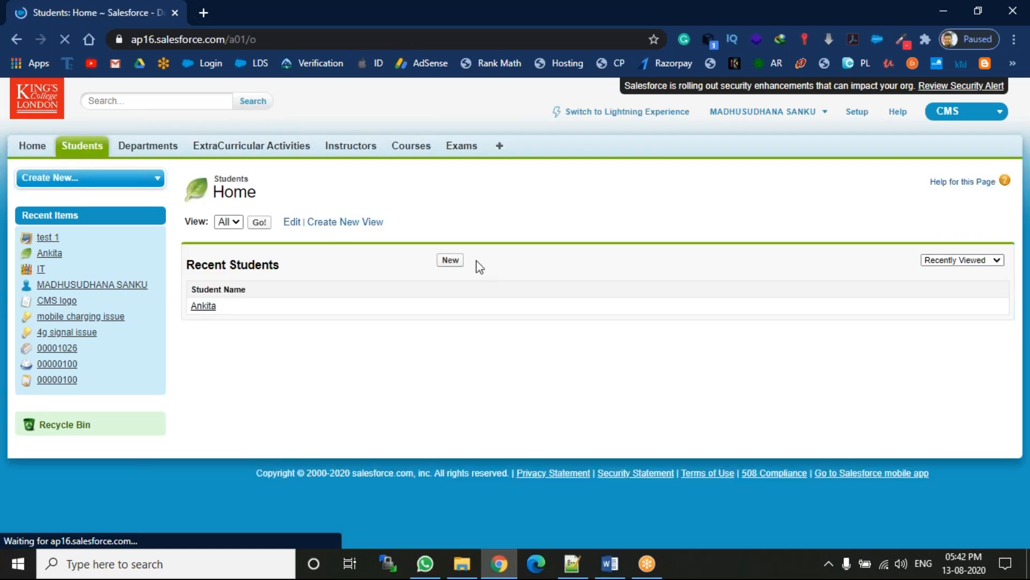
click(451, 261)
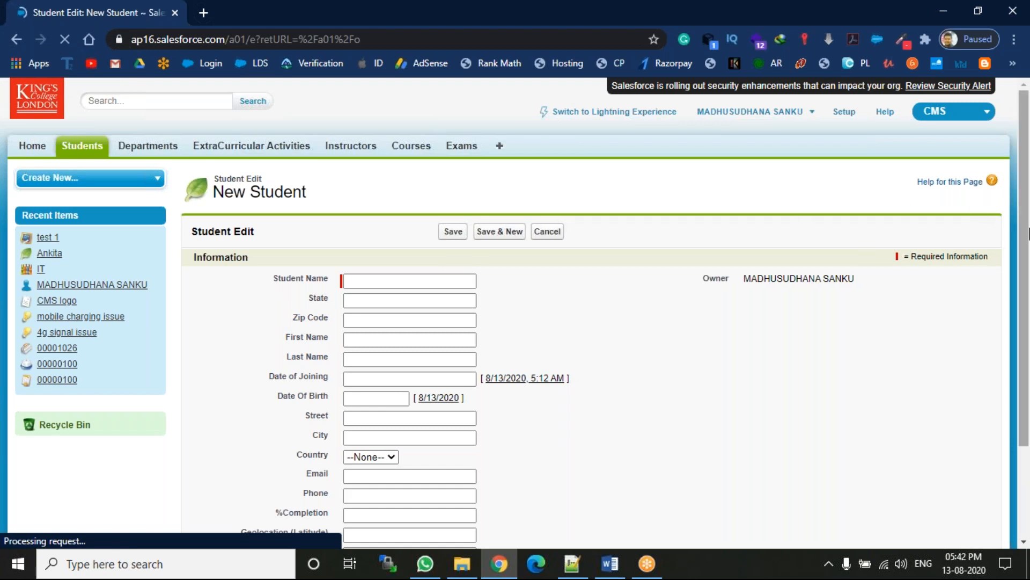
mouse_move(1024, 232)
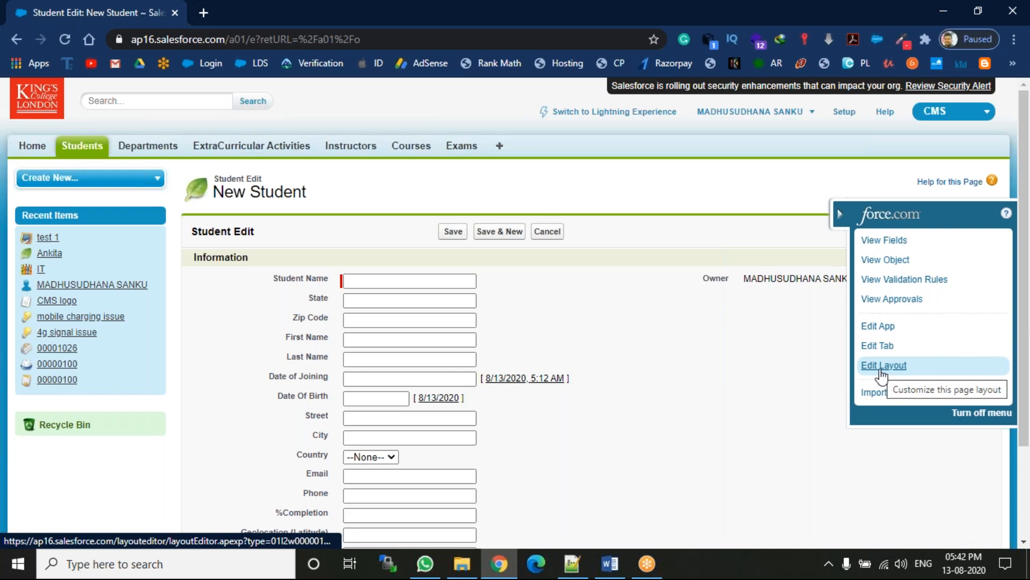
click(881, 366)
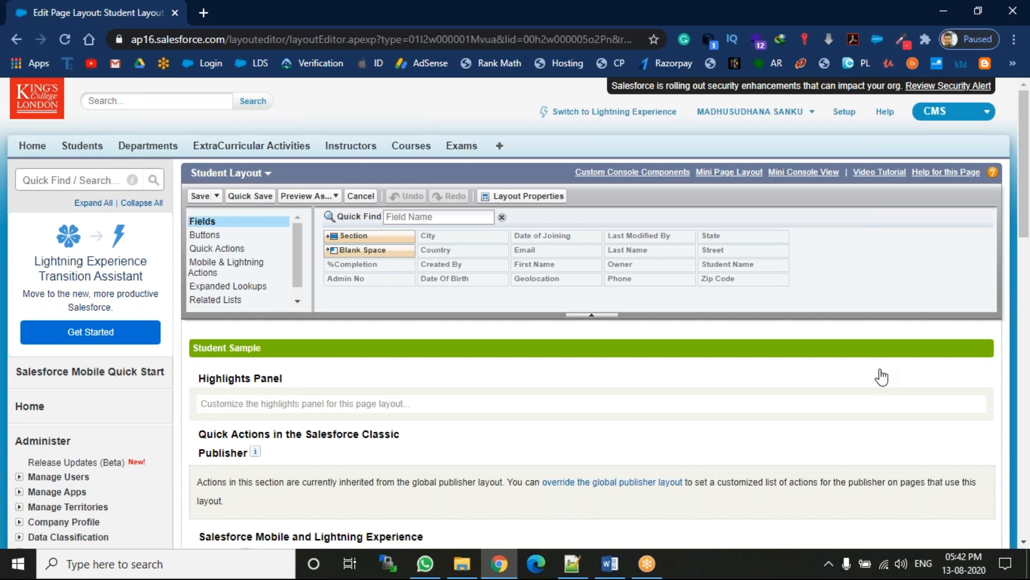
Step: In the layout's Information section, place First Name and Last Name directly below Student Name, and move Admin No above Student Name
scroll(1028, 258, down, 6)
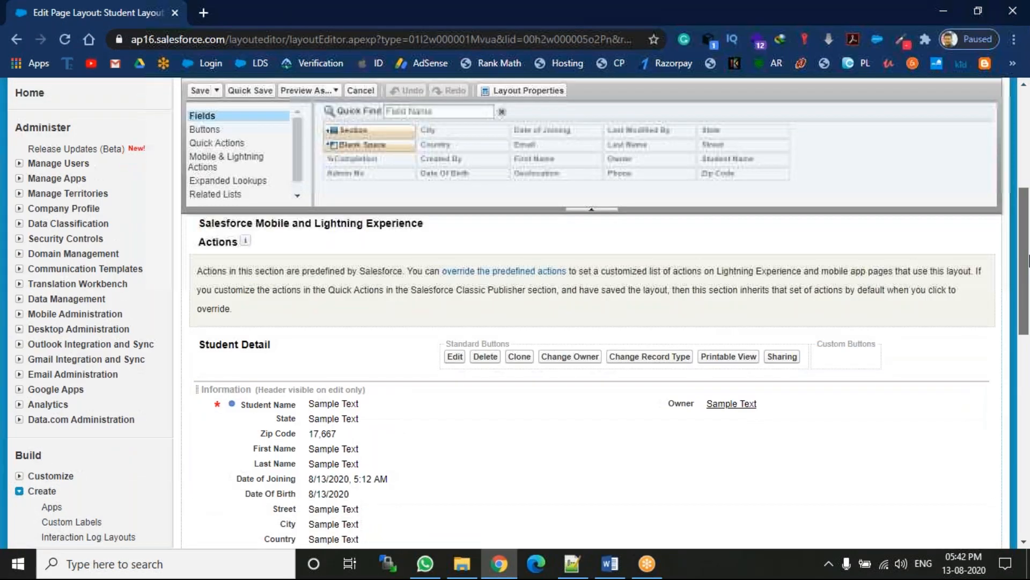
drag(1028, 261, 1028, 293)
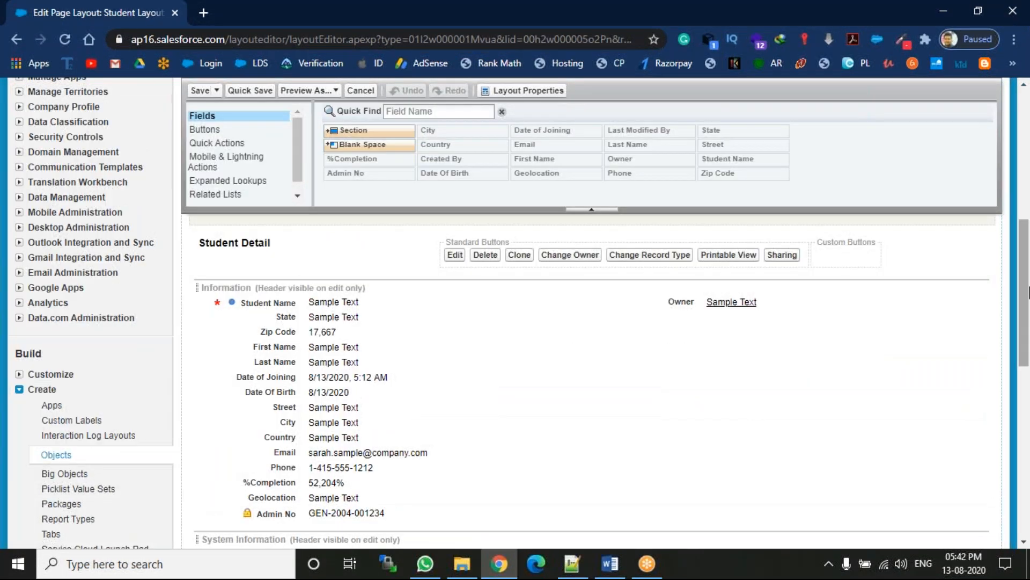
drag(277, 347, 312, 307)
drag(301, 362, 317, 325)
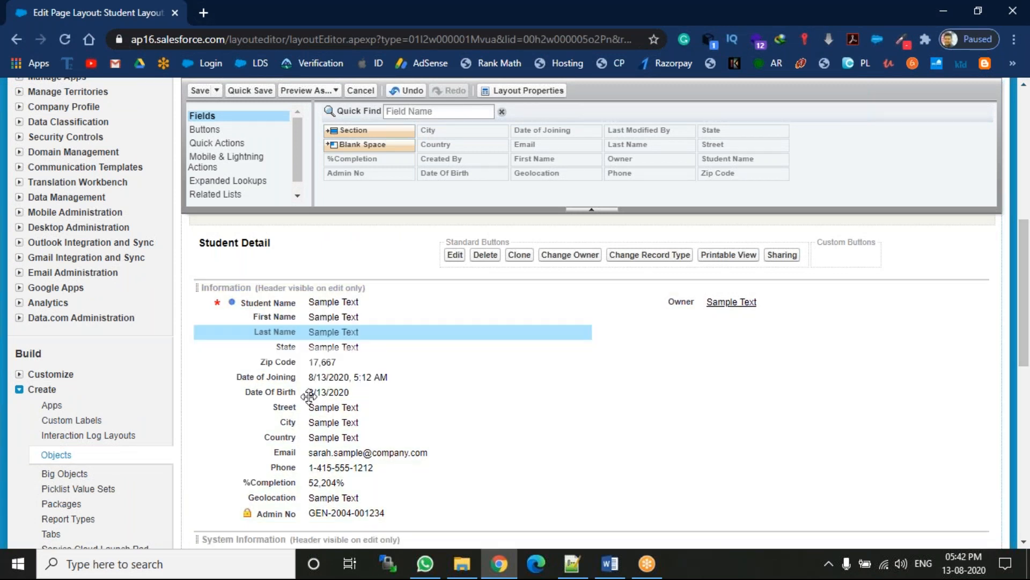
drag(312, 514, 314, 299)
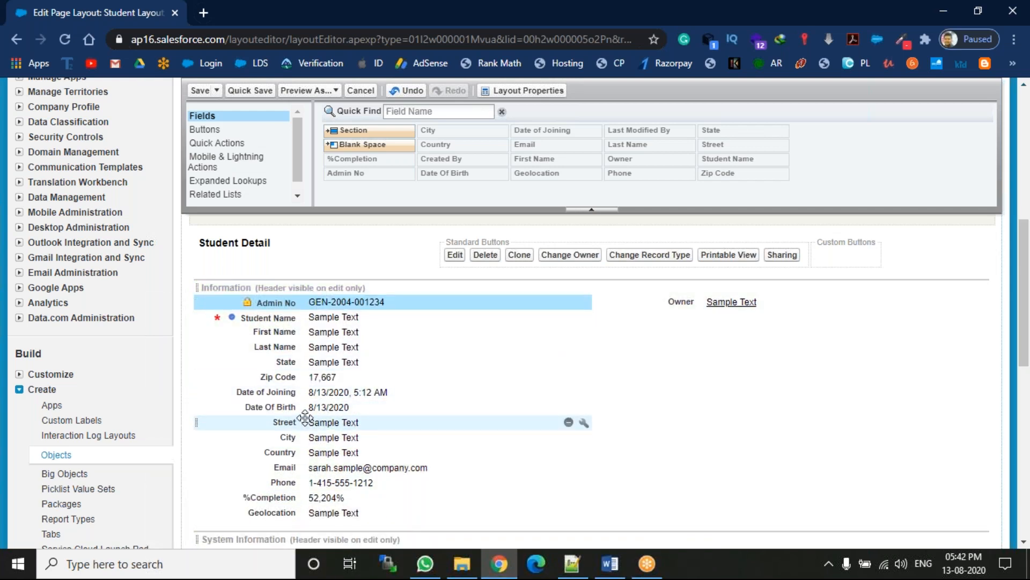
Step: Move Date of Joining, Date Of Birth and %Completion into the Information section's second column, below Owner
drag(335, 386, 703, 381)
drag(325, 392, 703, 365)
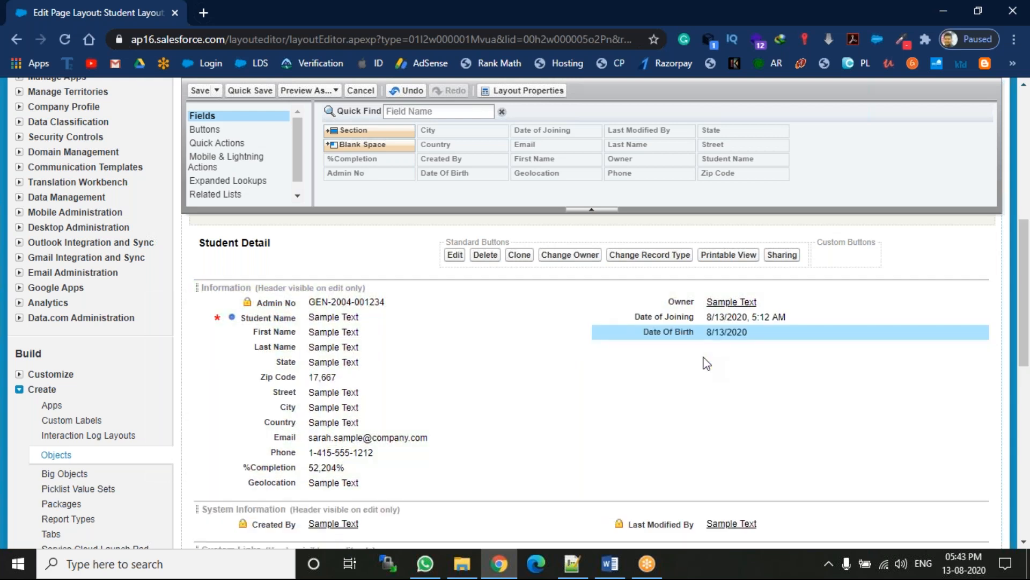
drag(313, 466, 700, 382)
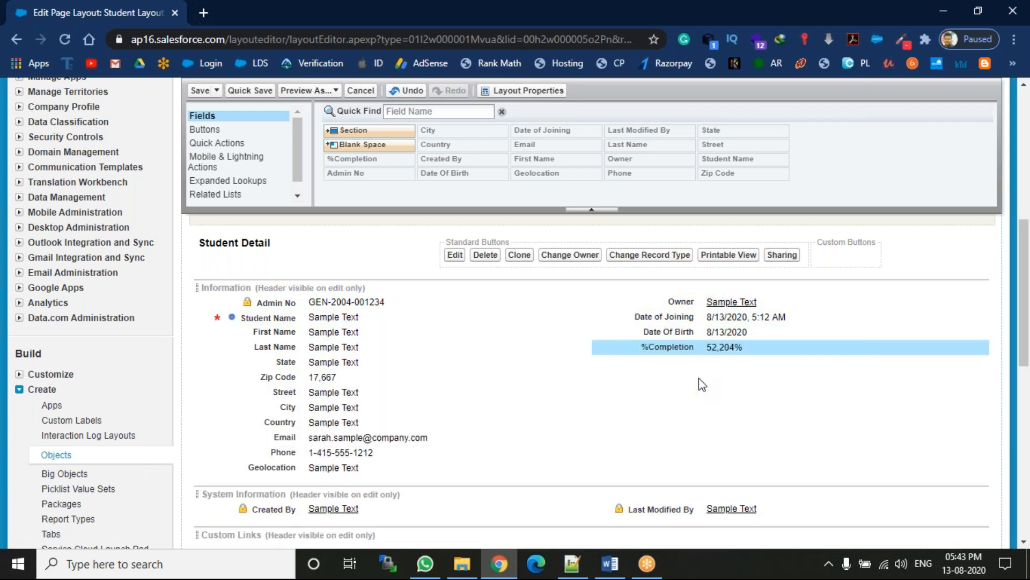
Step: Save the Student layout while keeping the editor open, and open a new Student form in a separate browser tab to check the field arrangement
click(263, 93)
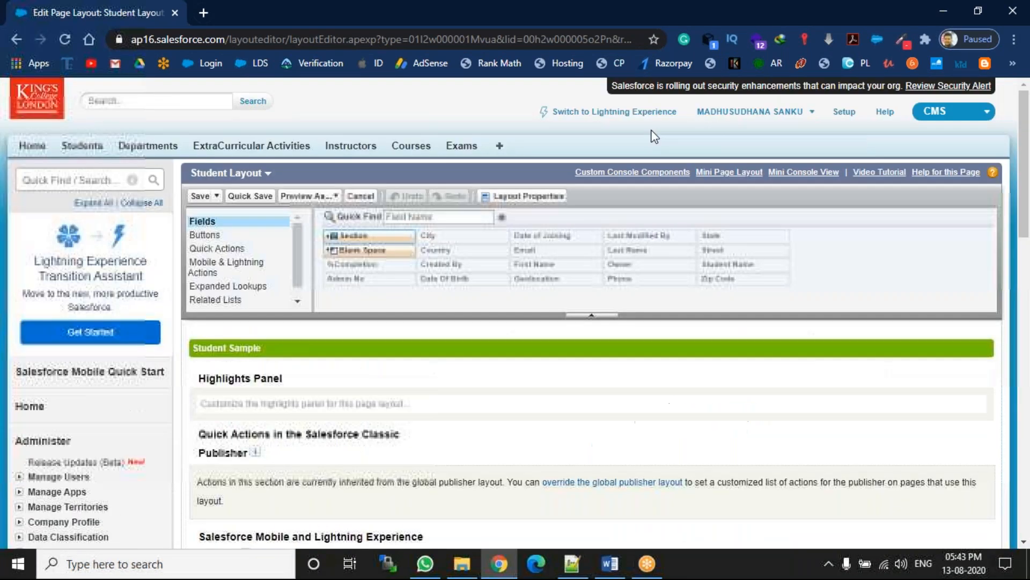
middle_click(83, 146)
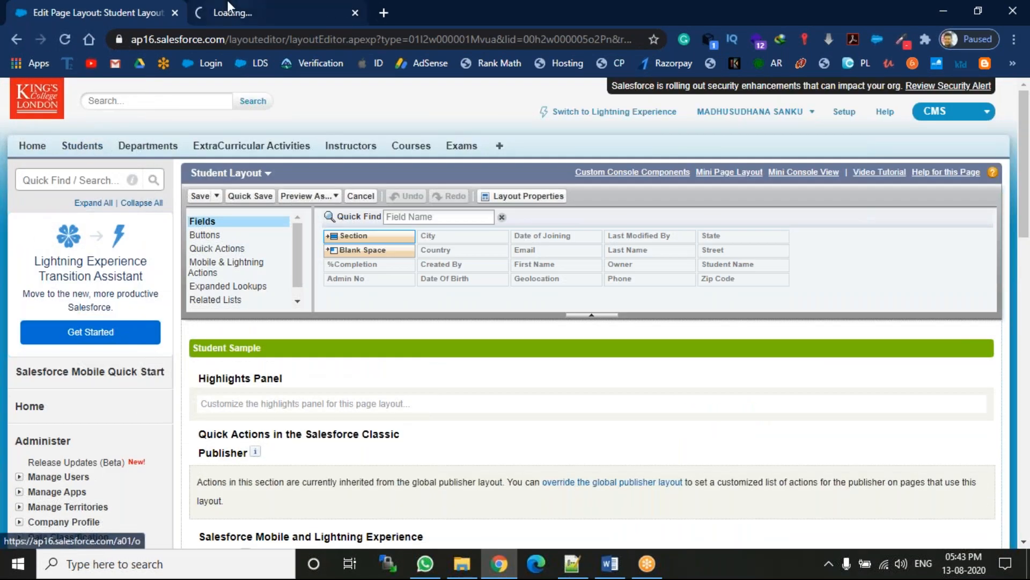
click(229, 4)
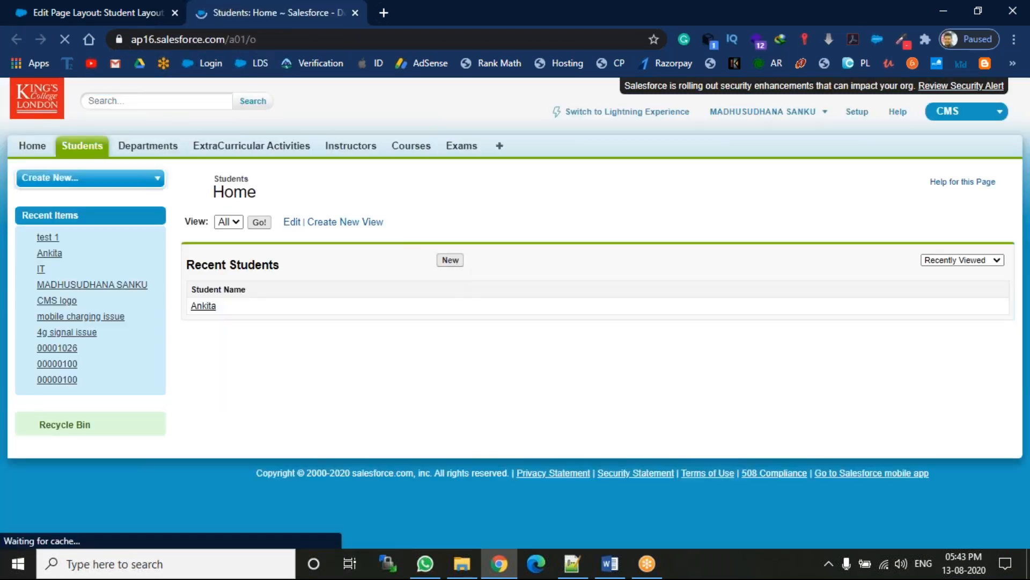
click(450, 260)
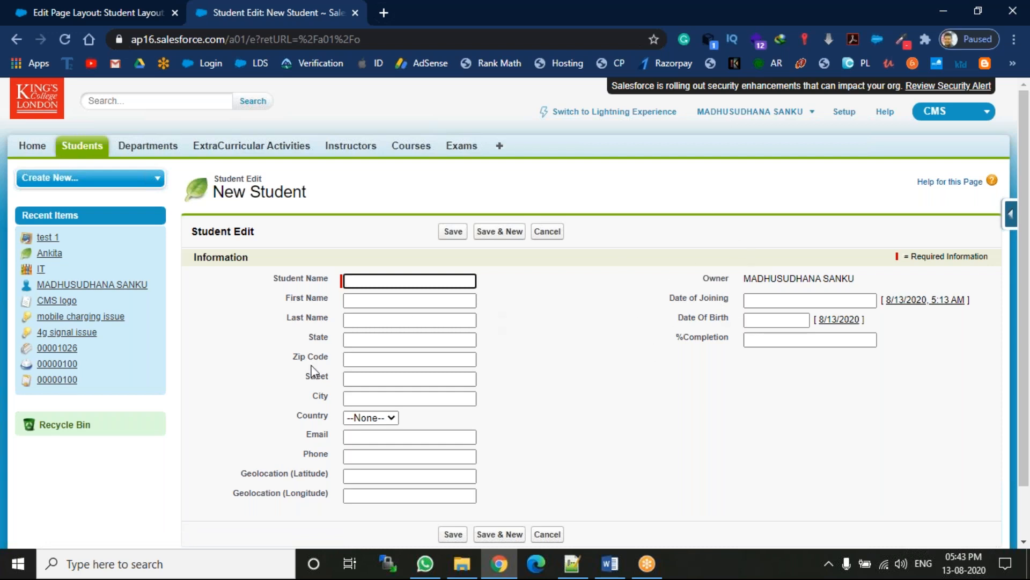
Step: Back in the Student layout editor, add a two-column section named Communication Address between the Information and System Information sections
click(72, 8)
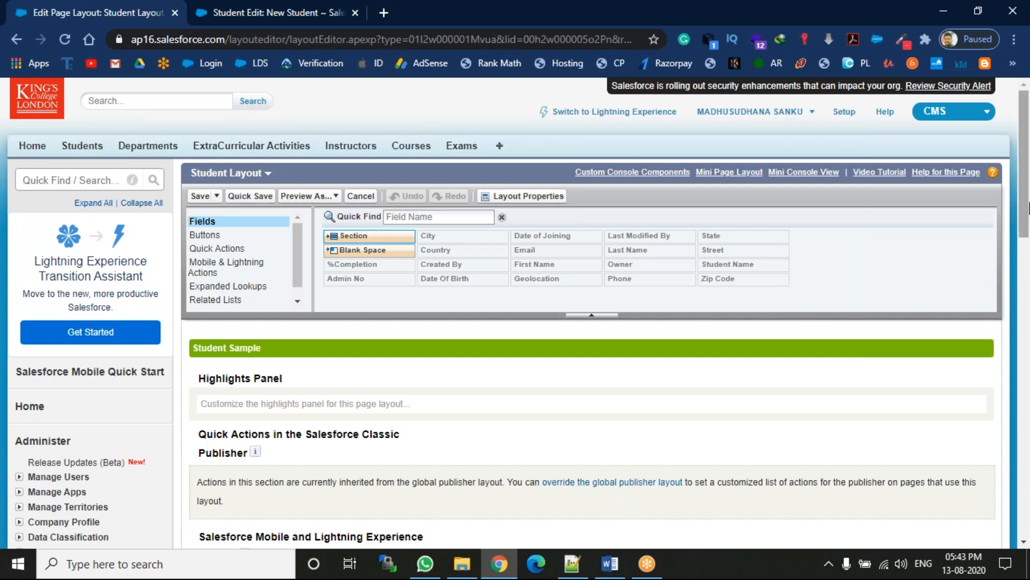
drag(1028, 215, 1028, 344)
key(ctrl)
key(ctrl)
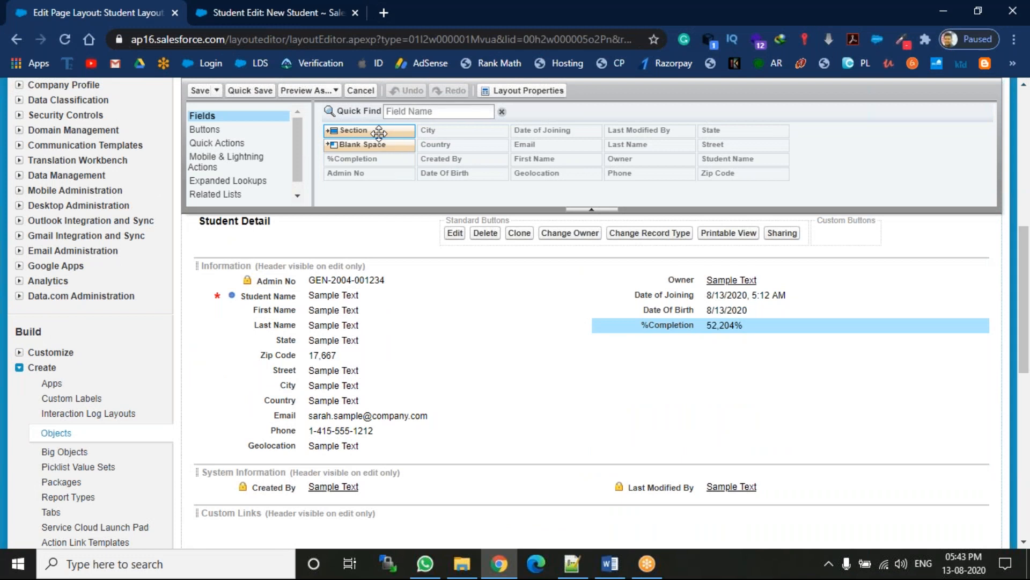
drag(371, 132, 309, 461)
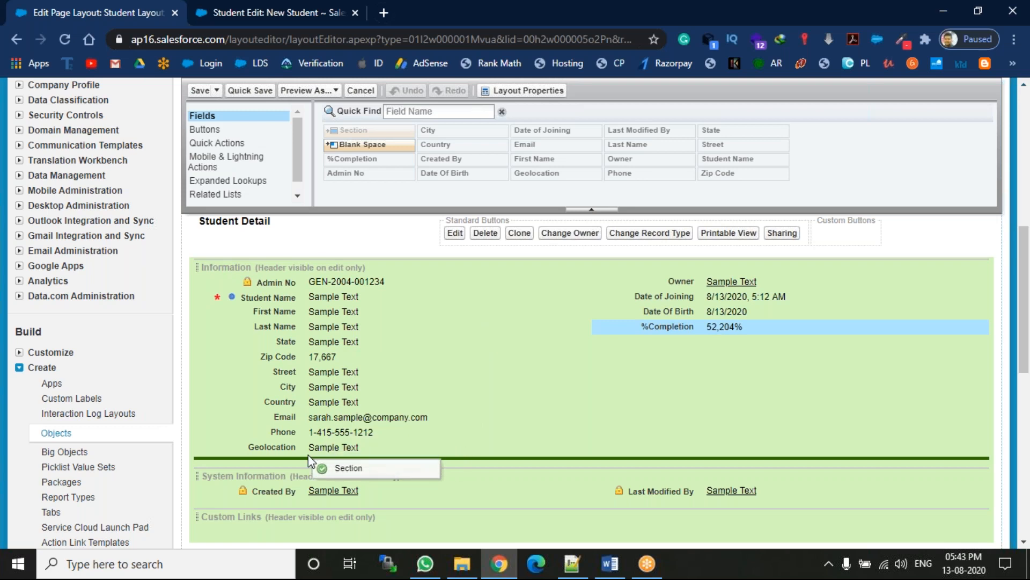
drag(308, 455, 308, 455)
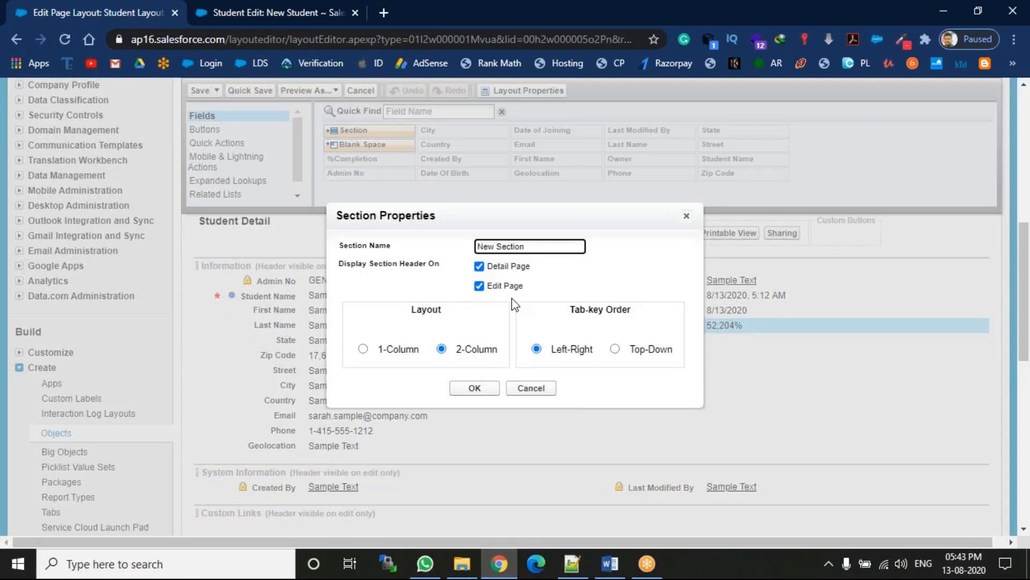
drag(543, 243, 391, 240)
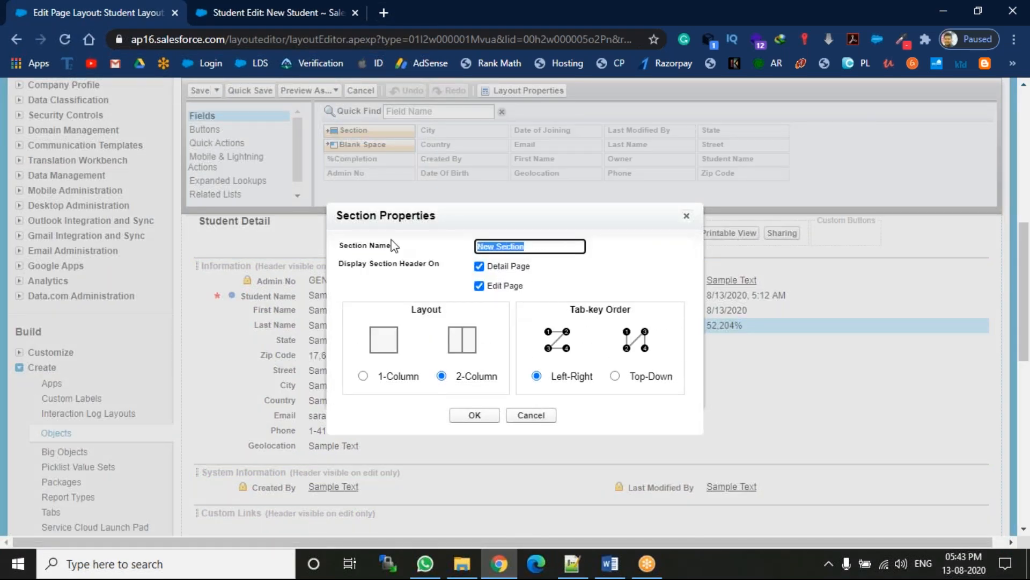
text(Communication Address)
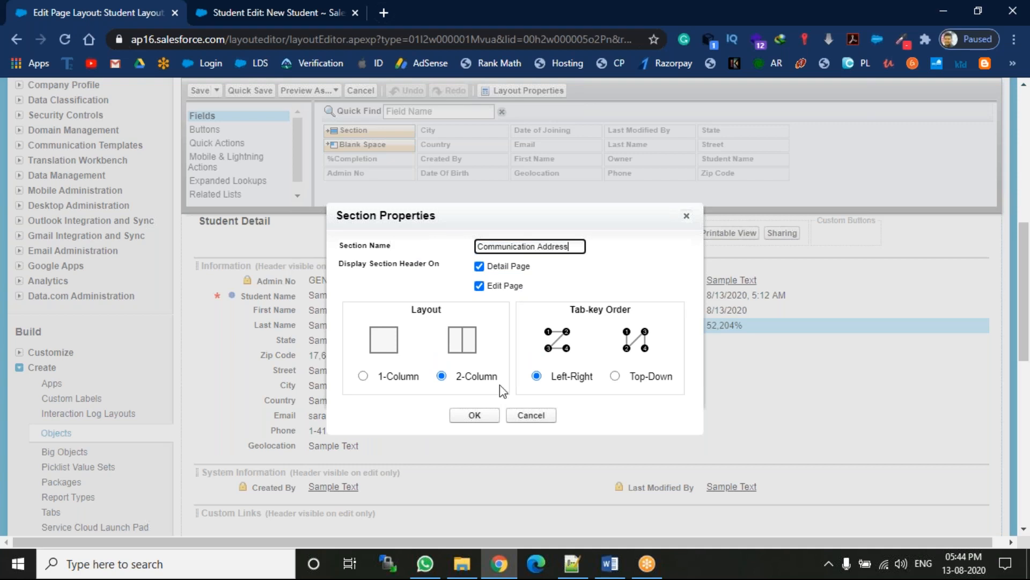
click(474, 415)
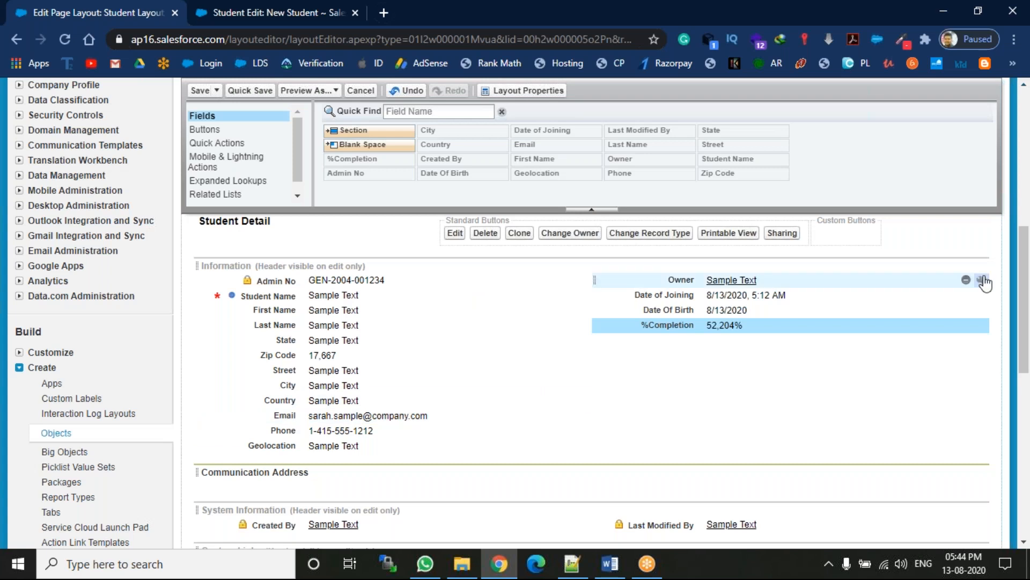
Step: Move Country, State, City, Street and Zip Code, in that order, into the first column of the Communication Address section
mouse_move(1029, 292)
mouse_down()
mouse_move(1029, 314)
mouse_move(1027, 297)
mouse_up()
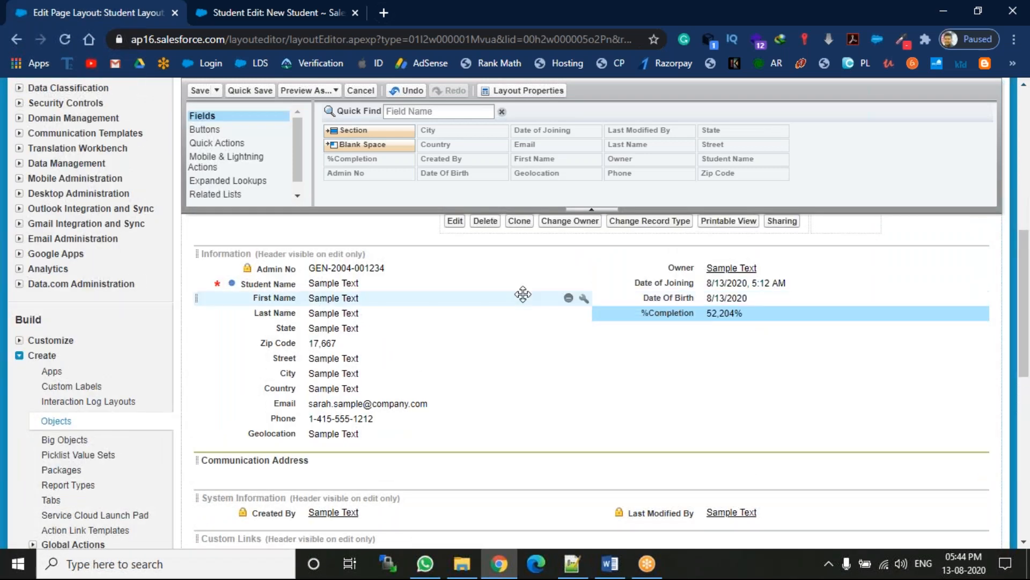
drag(338, 388, 332, 463)
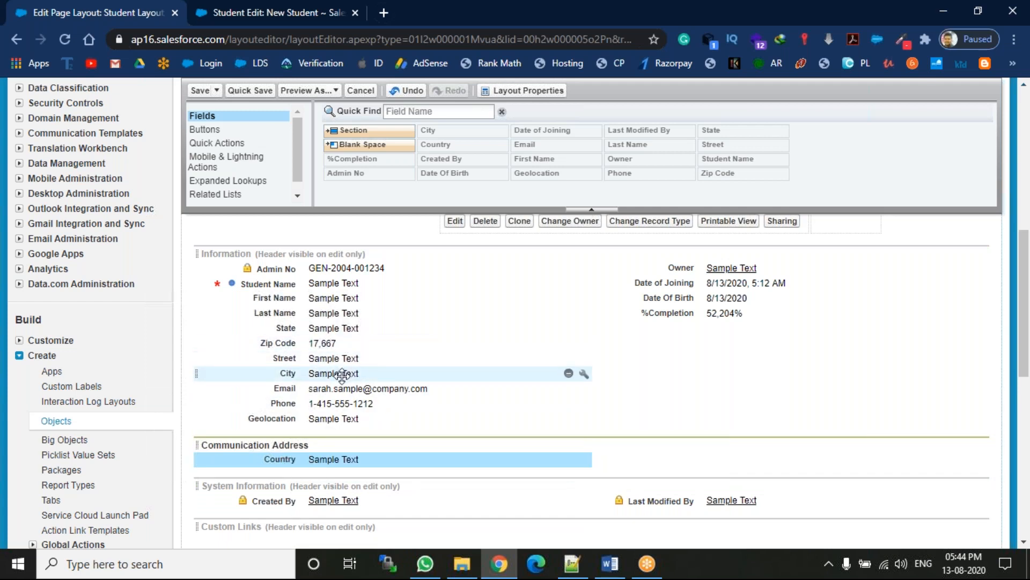
drag(349, 330, 343, 461)
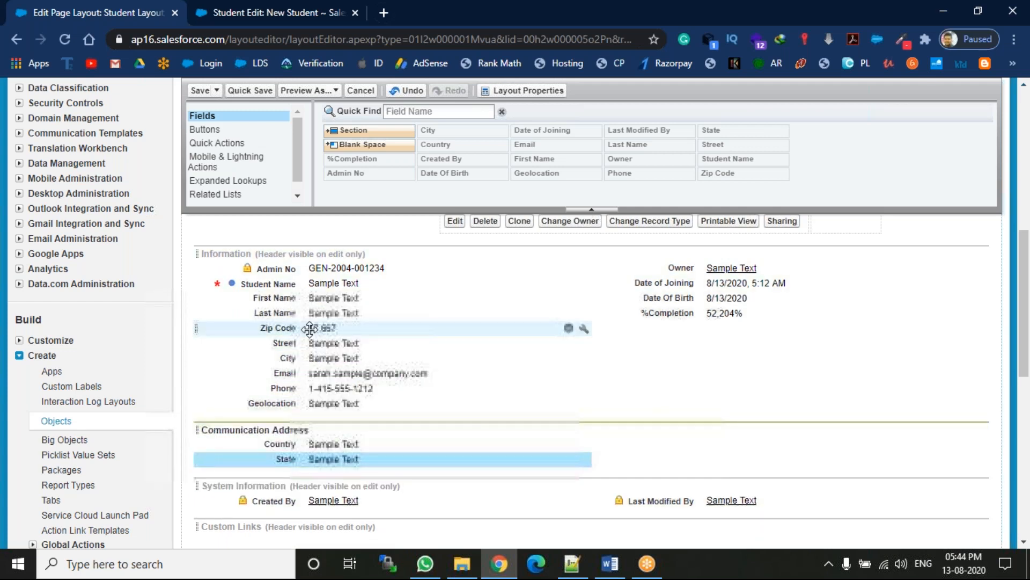
drag(322, 343, 333, 474)
drag(322, 343, 343, 453)
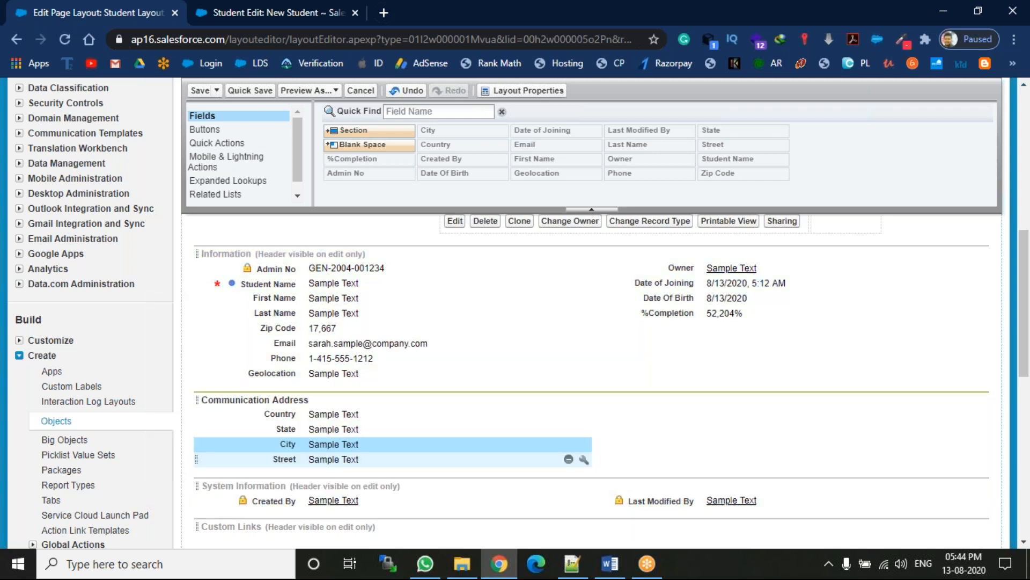
drag(333, 328, 341, 473)
Step: Place Email, Phone and Geolocation, in that order, in the second column of the Communication Address section
drag(340, 354, 667, 405)
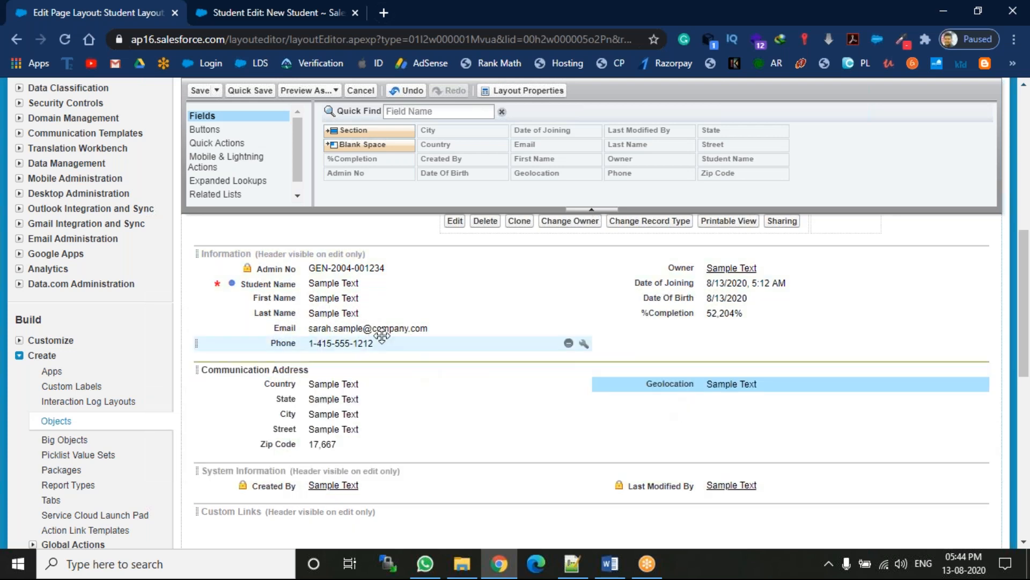
drag(425, 328, 671, 378)
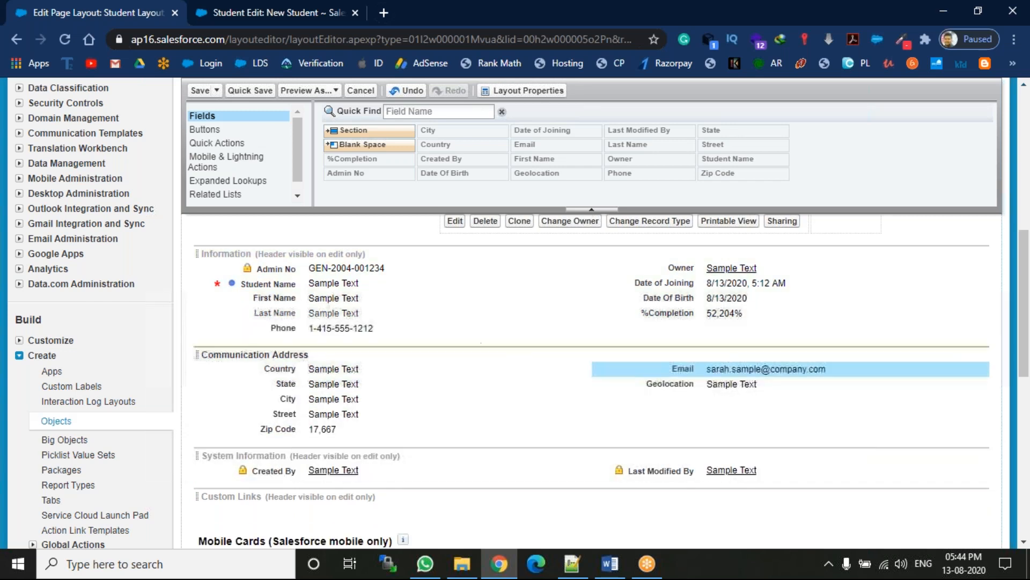
drag(352, 328, 698, 388)
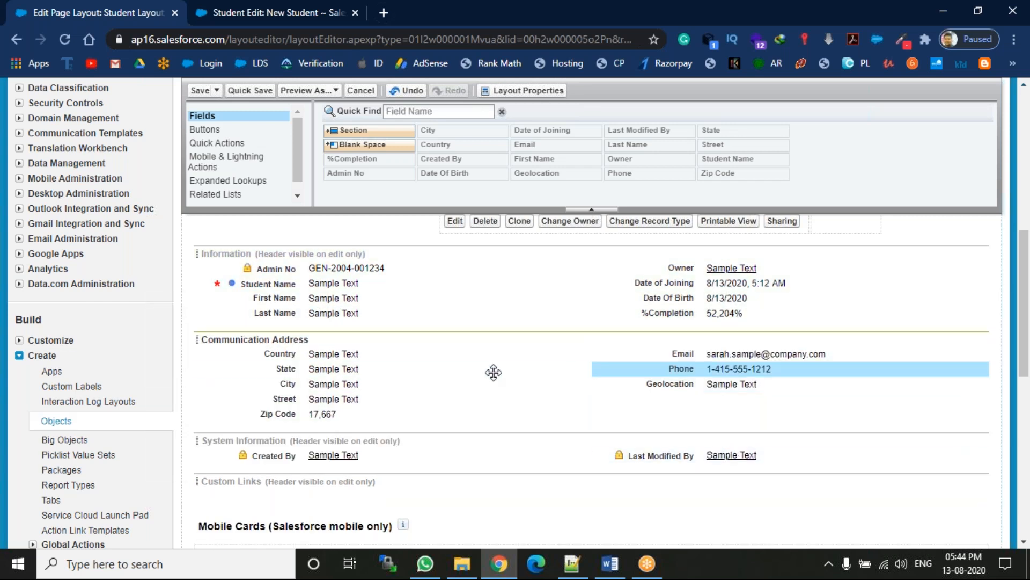
Step: Save the Student layout and reload the new Student form to check the Communication Address section
click(250, 91)
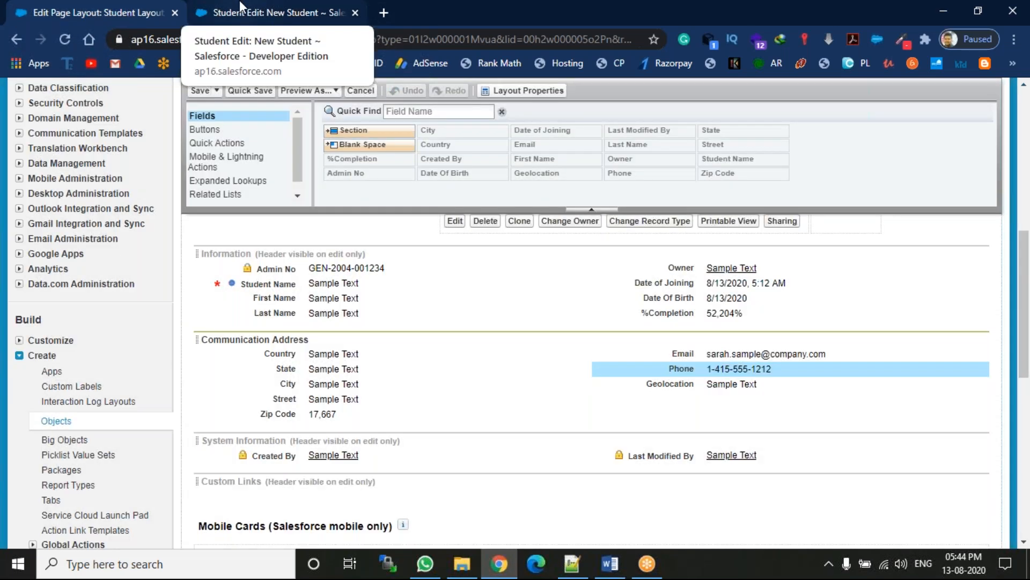
click(239, 8)
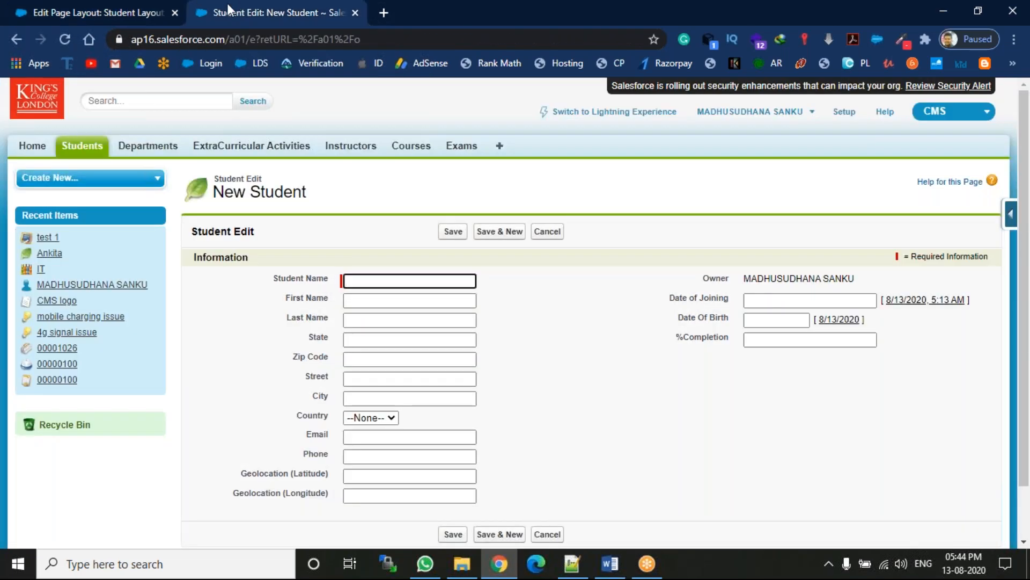
click(69, 33)
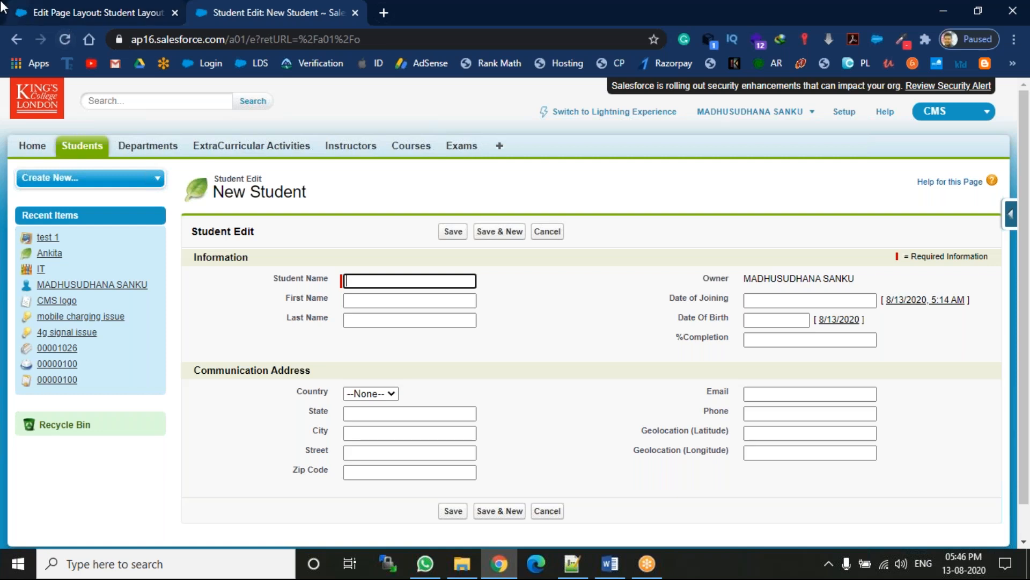
click(693, 15)
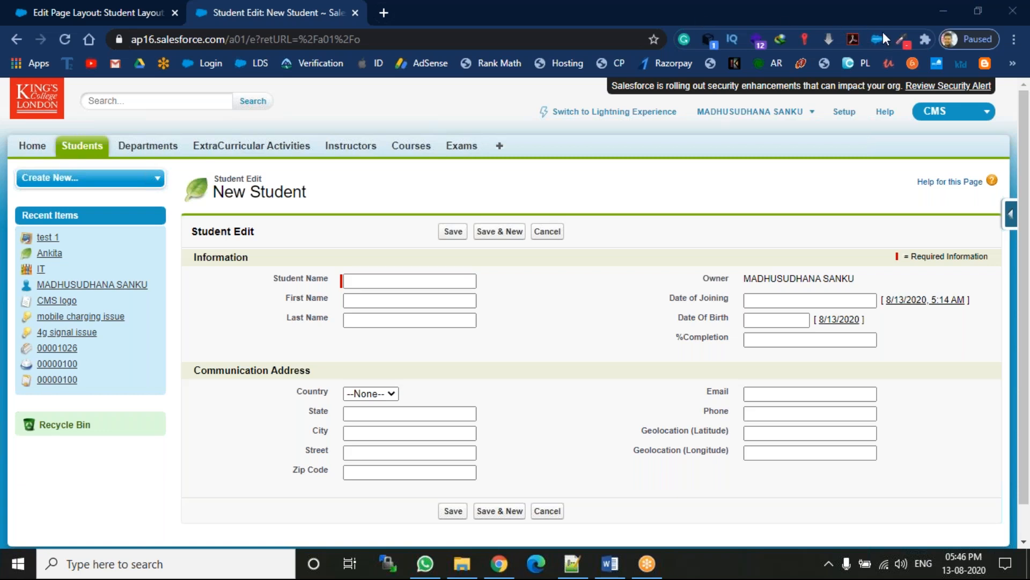
click(885, 236)
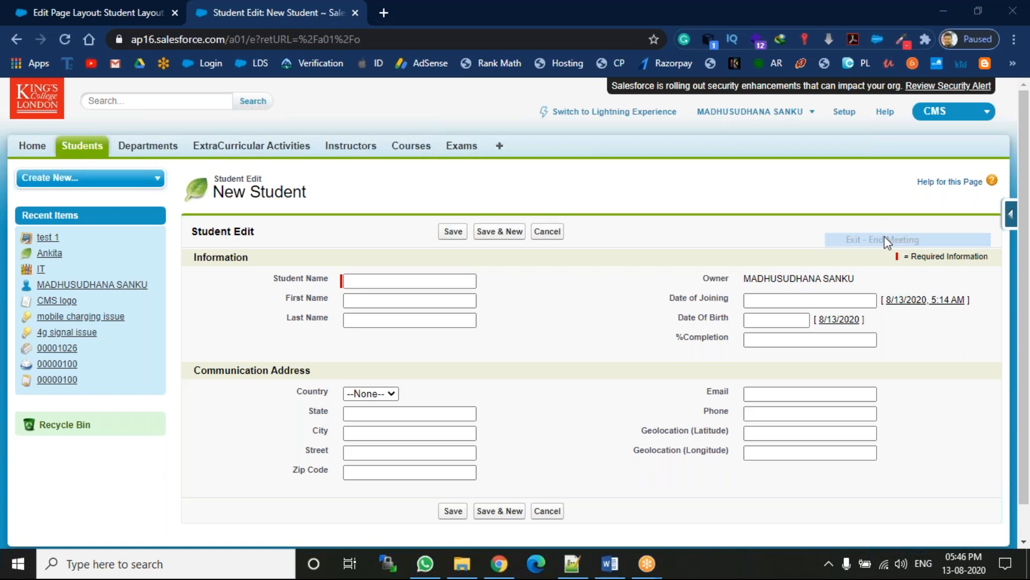